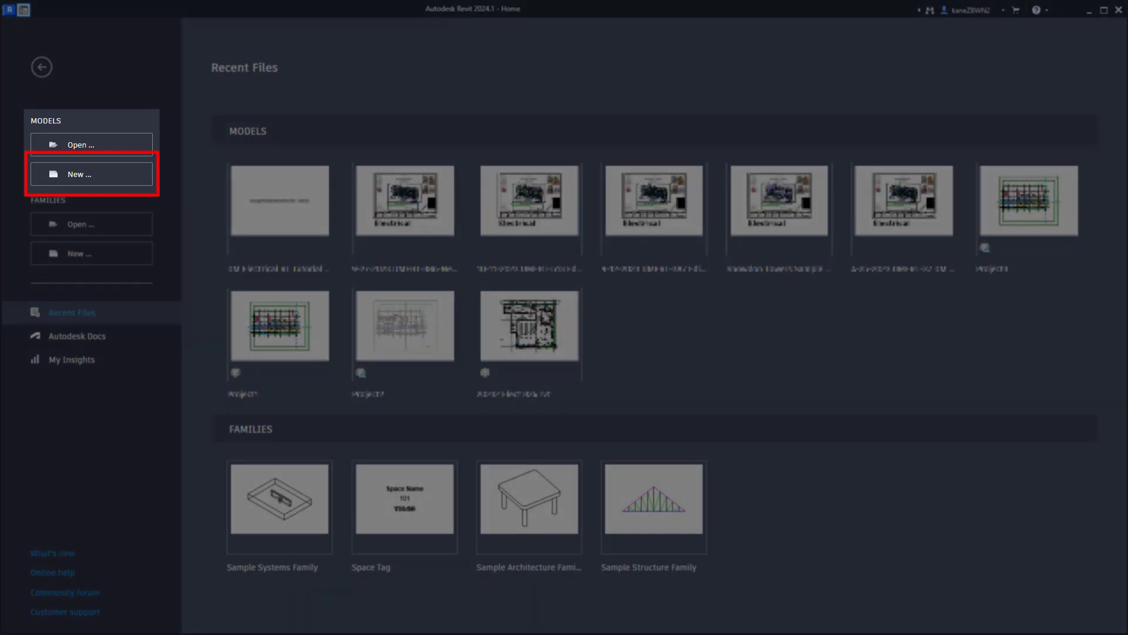
# - Create a new project from the Imperial Multi-discipline template
pyautogui.click(79, 174)
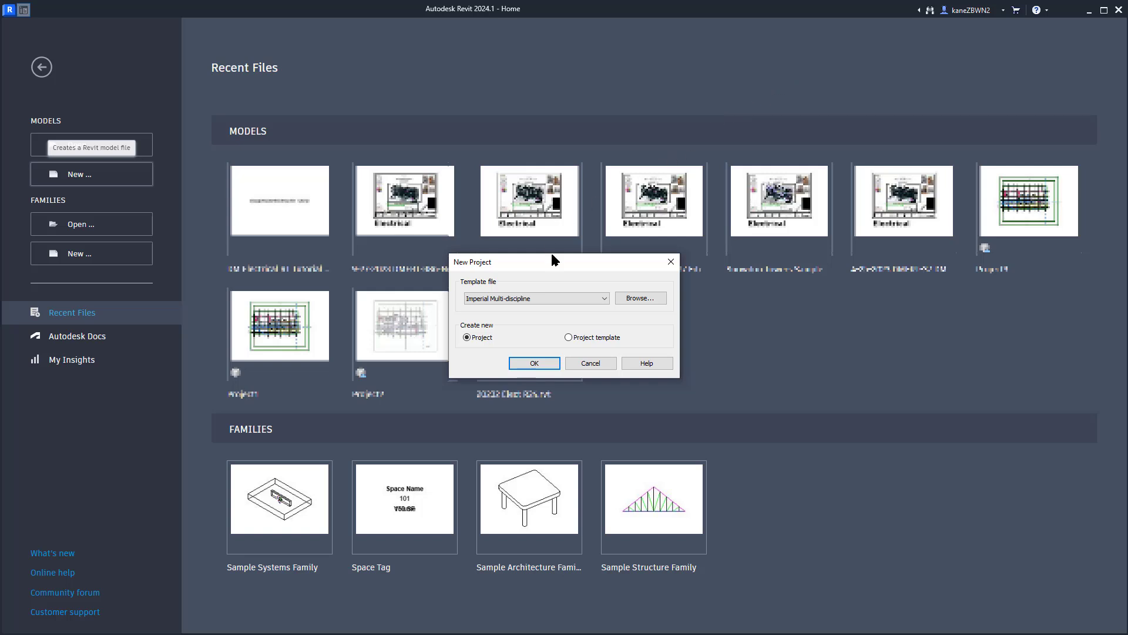
pyautogui.click(552, 297)
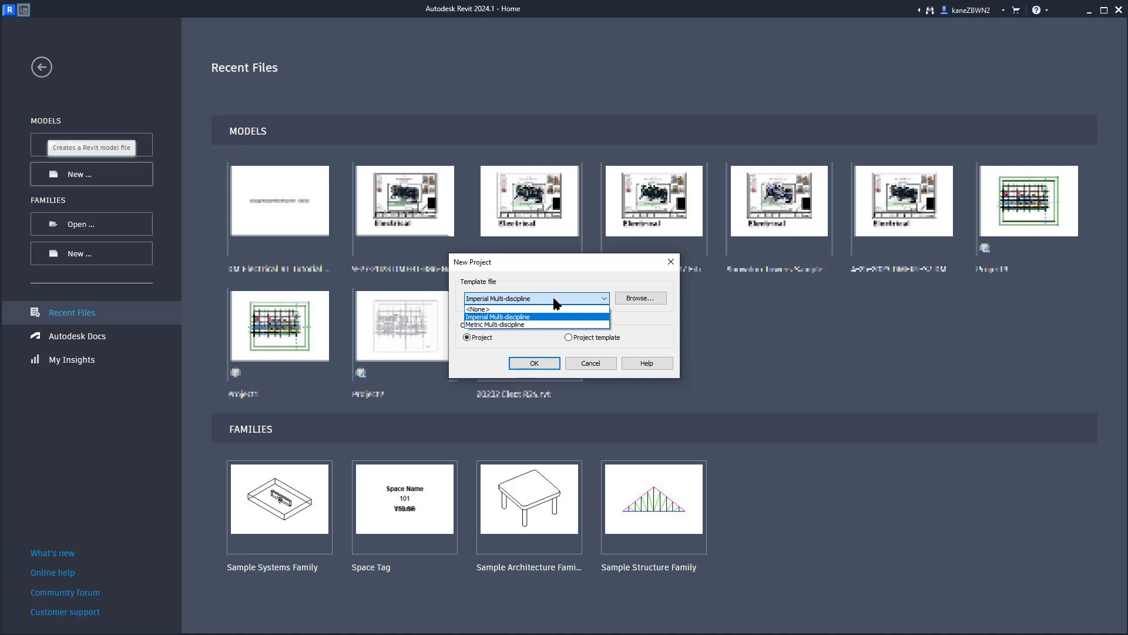
pyautogui.click(528, 317)
pyautogui.click(528, 358)
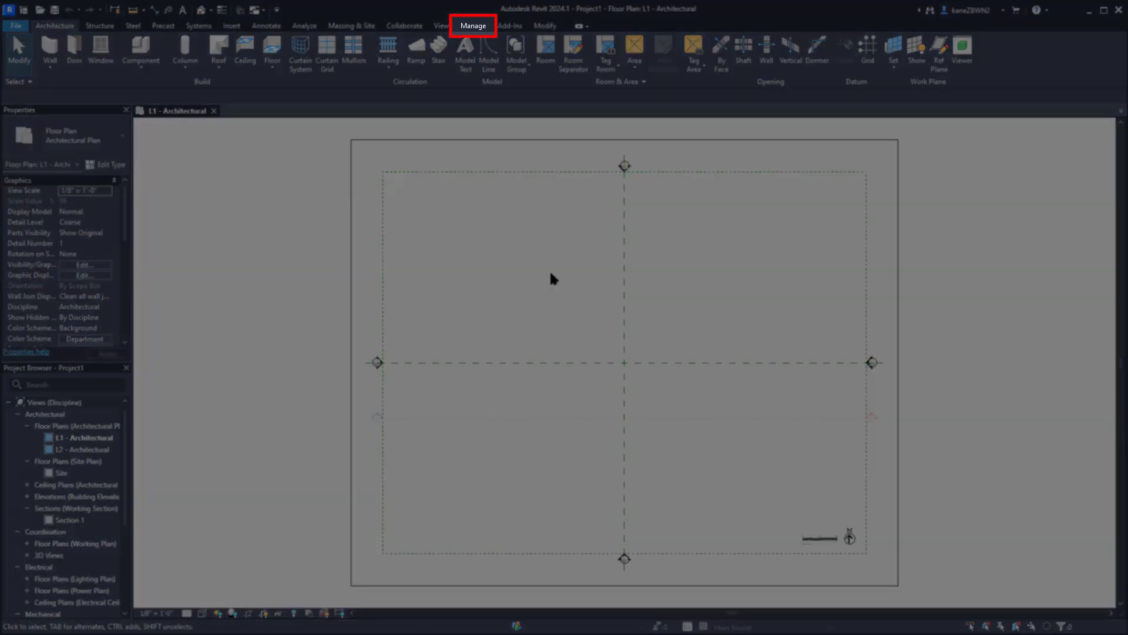
# - Review the MEP settings: mechanical settings, load classifications, demand factors and building/space type settings
pyautogui.click(462, 25)
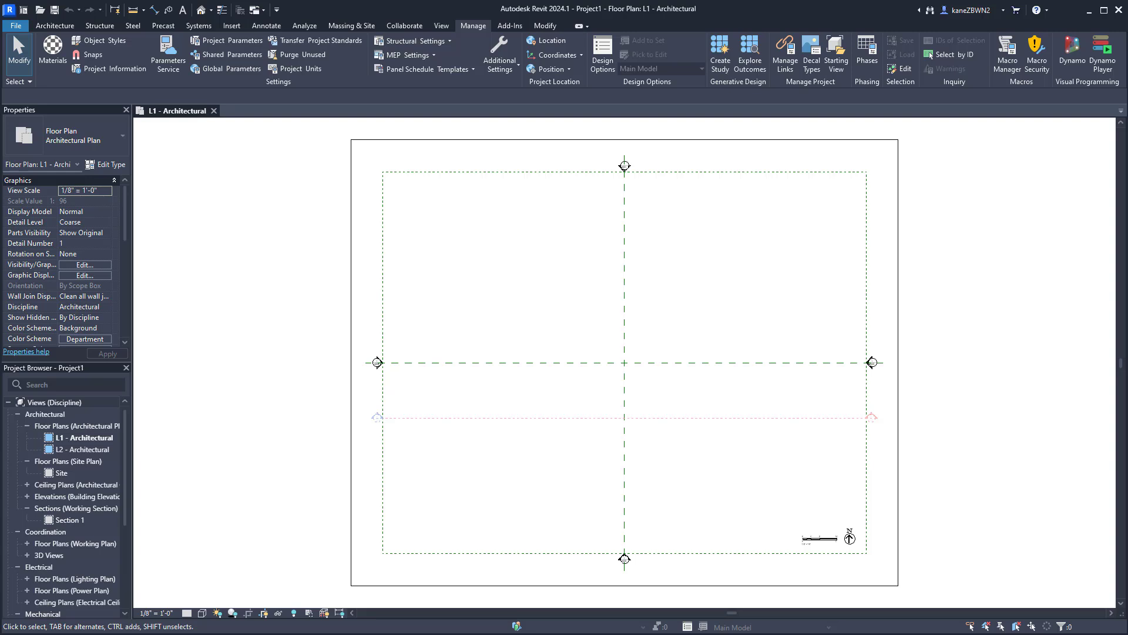
pyautogui.click(409, 55)
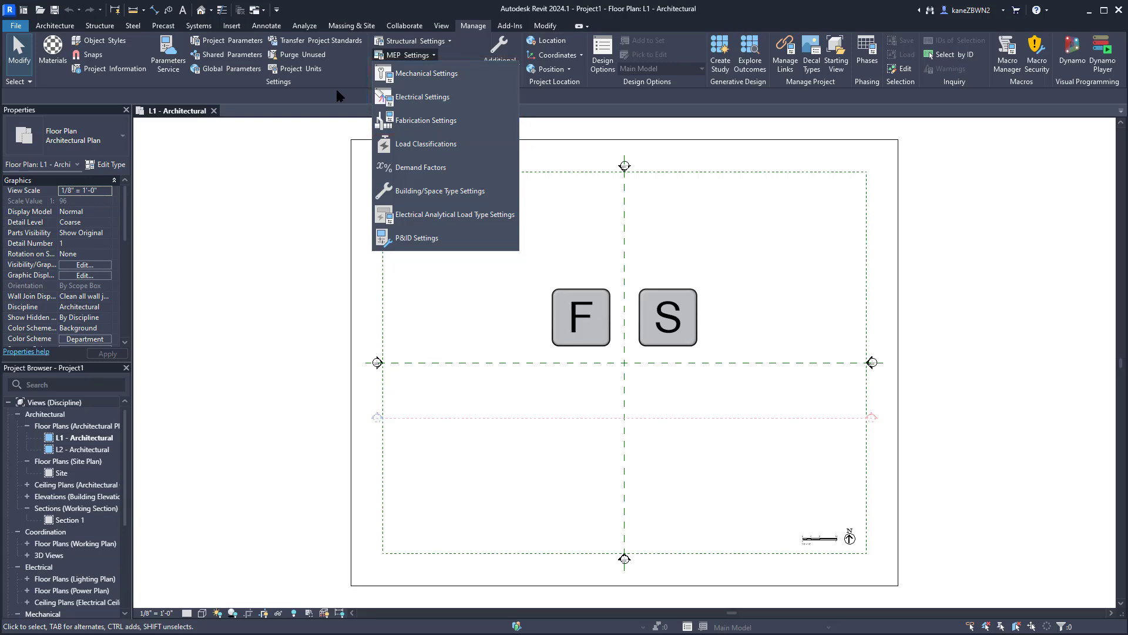
pyautogui.click(426, 74)
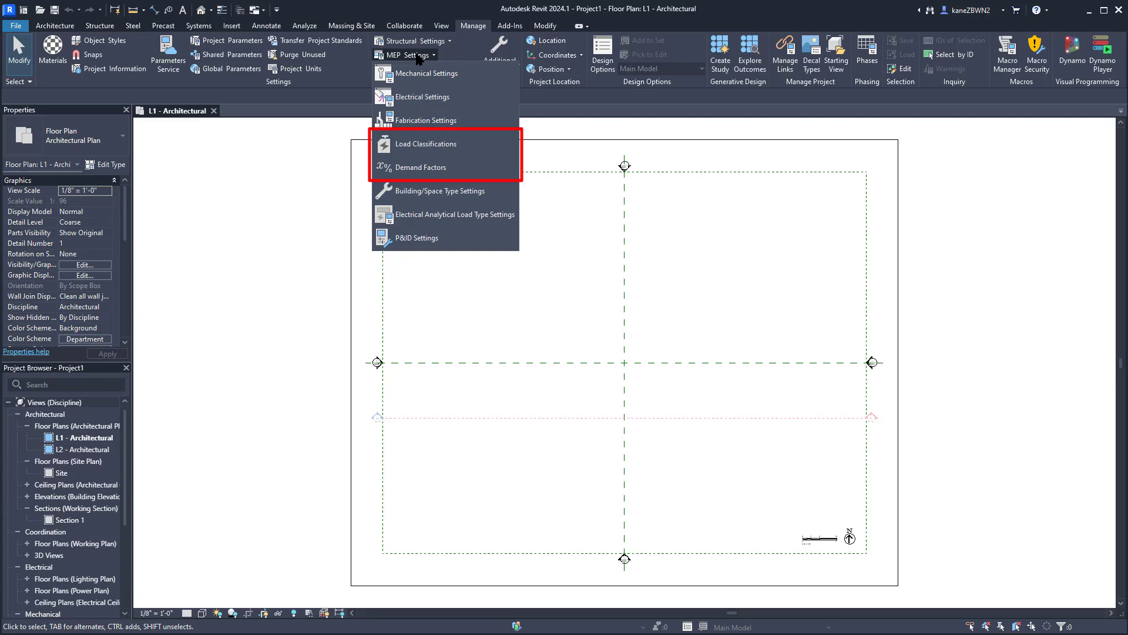
pyautogui.click(428, 143)
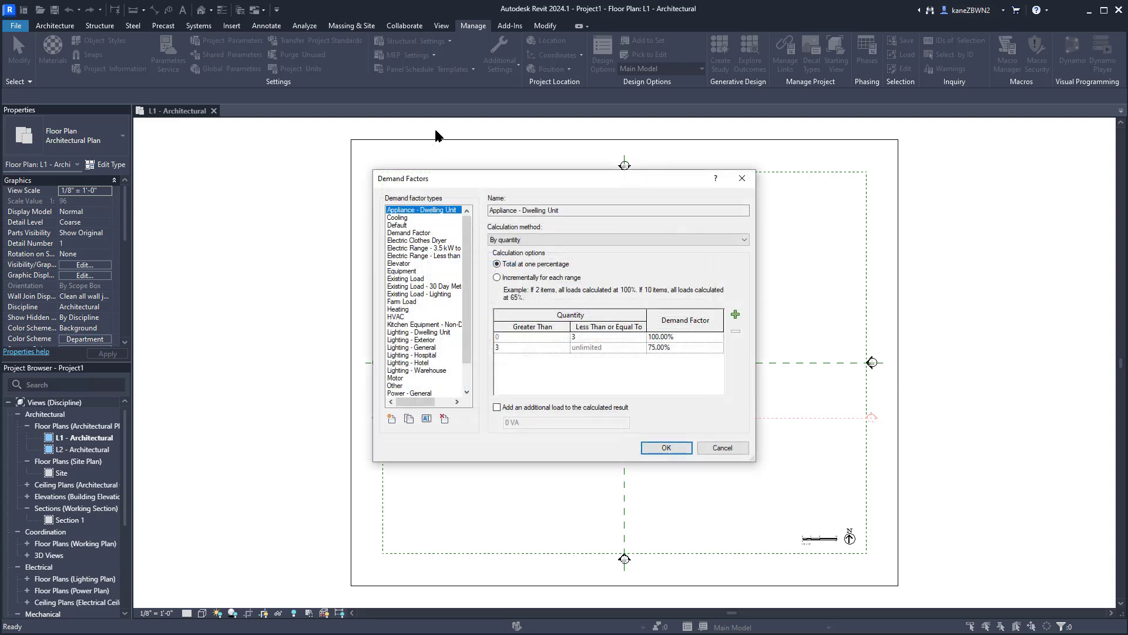
pyautogui.press('Escape')
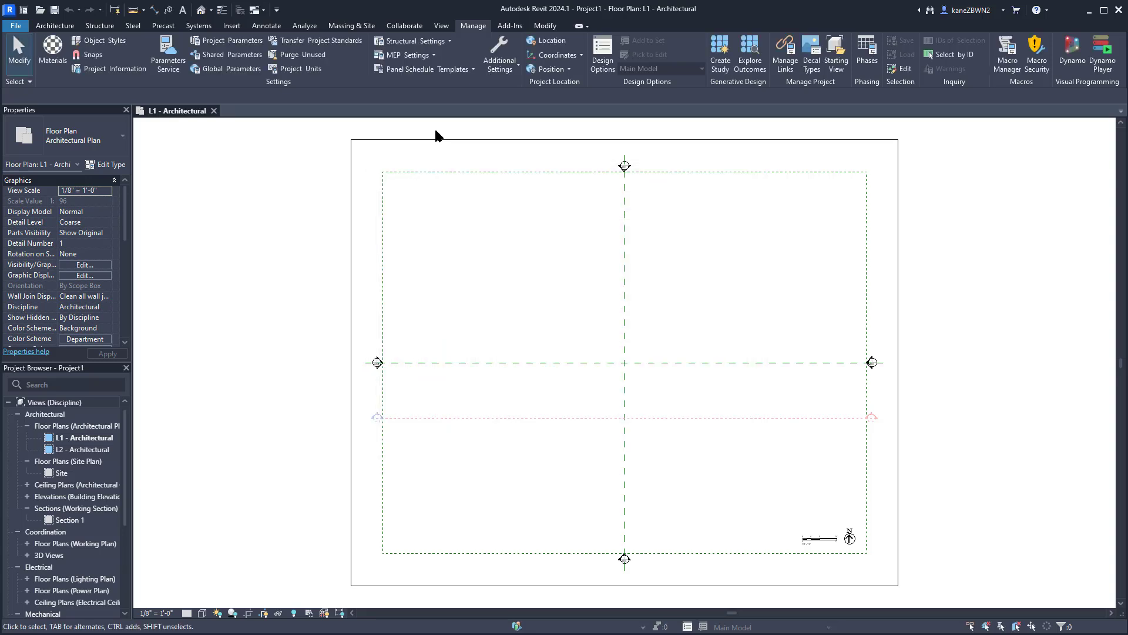
pyautogui.click(405, 55)
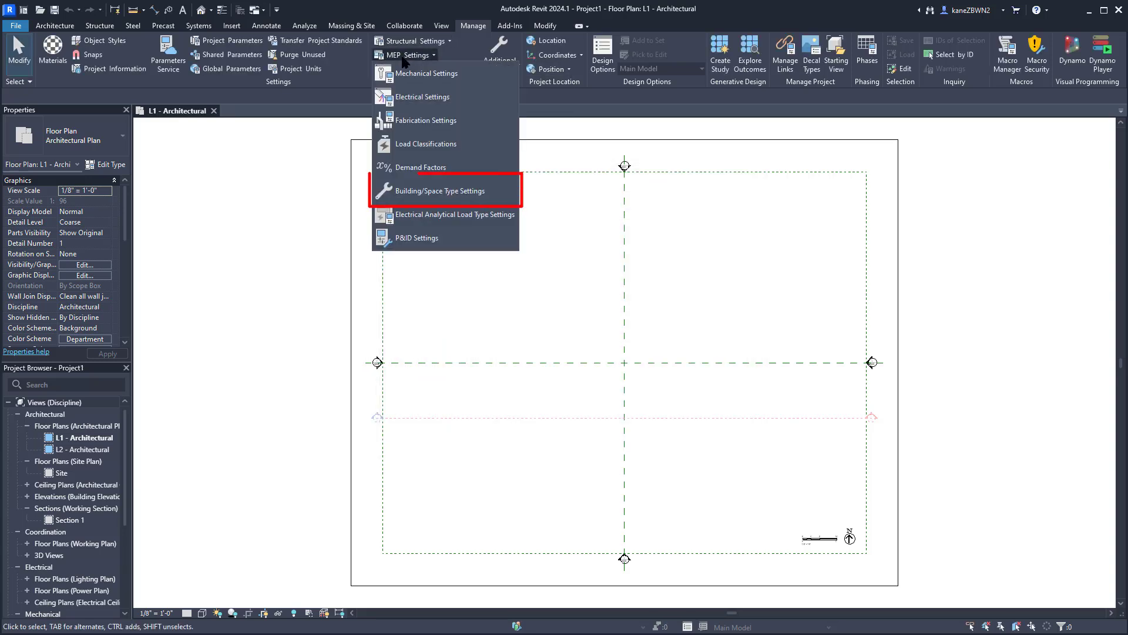
pyautogui.click(420, 194)
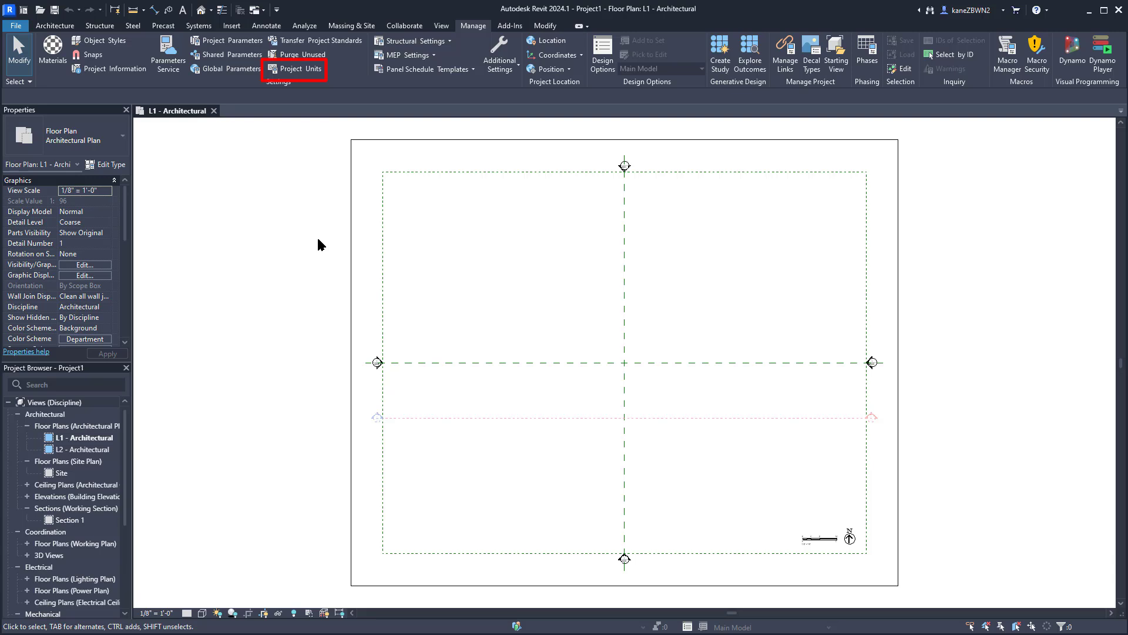
# - Review the project units for the Electrical and HVAC disciplines
pyautogui.press('u')
pyautogui.press('n')
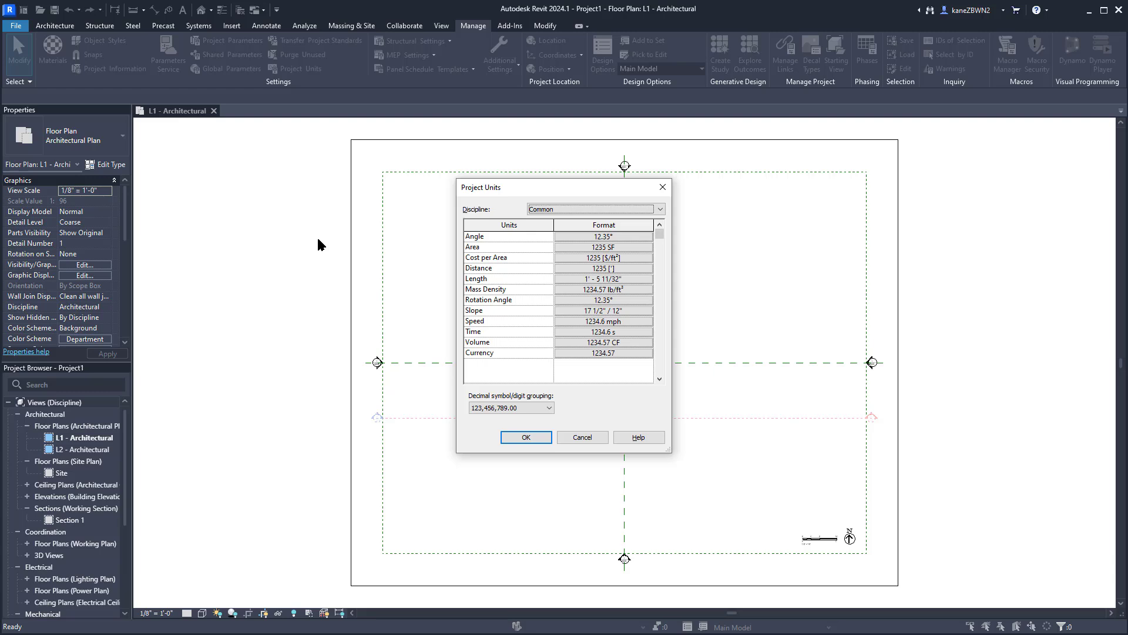
pyautogui.click(660, 210)
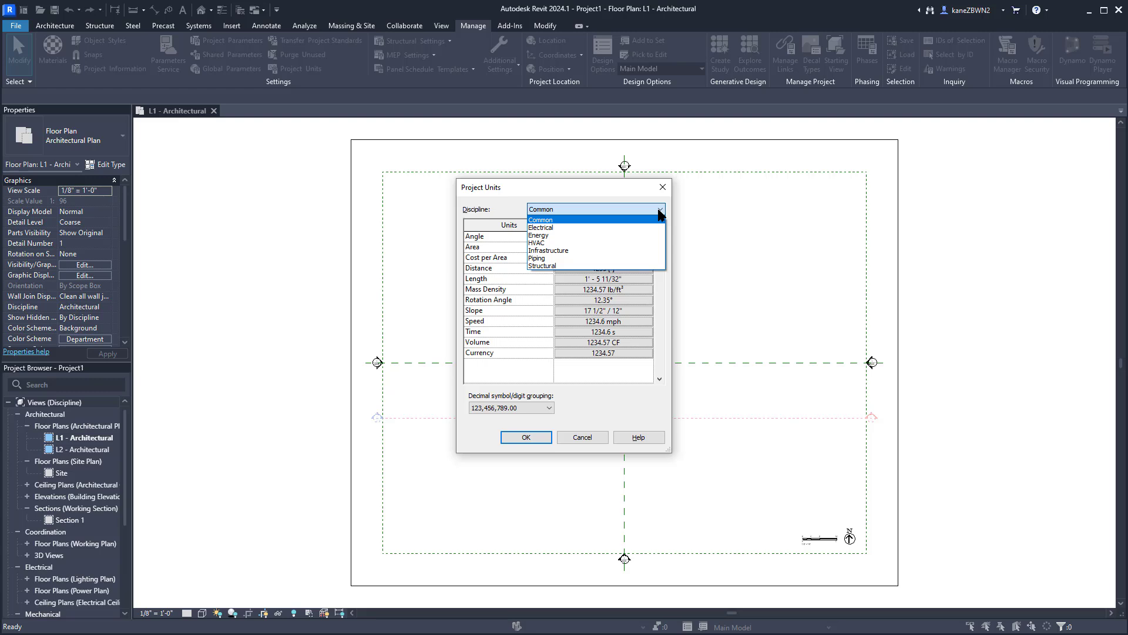
pyautogui.click(651, 227)
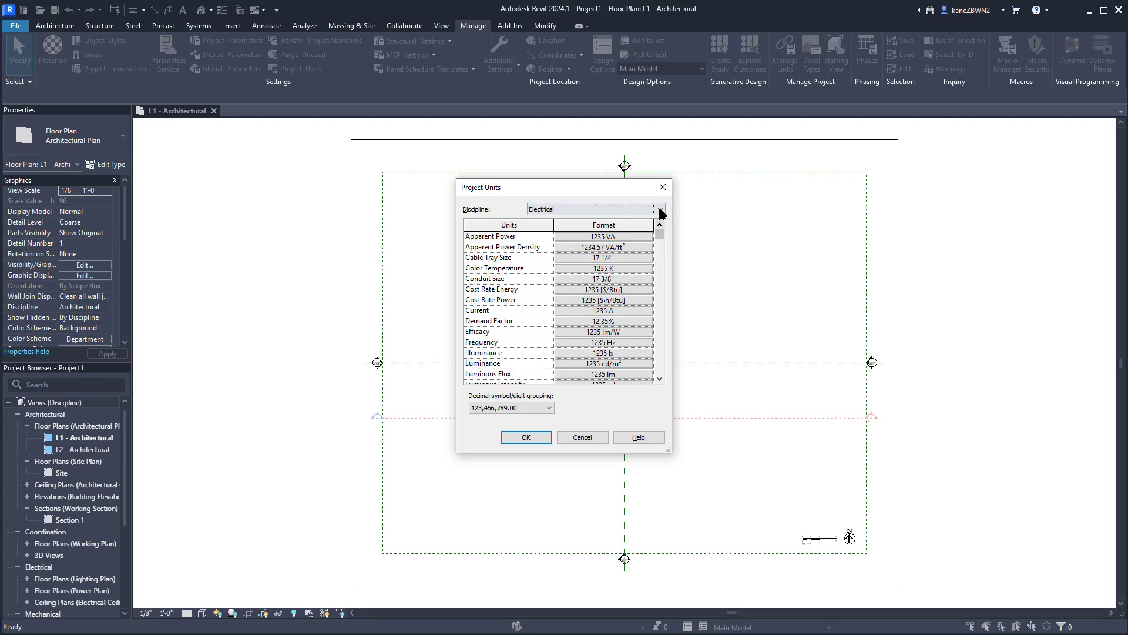
pyautogui.click(660, 209)
pyautogui.click(662, 242)
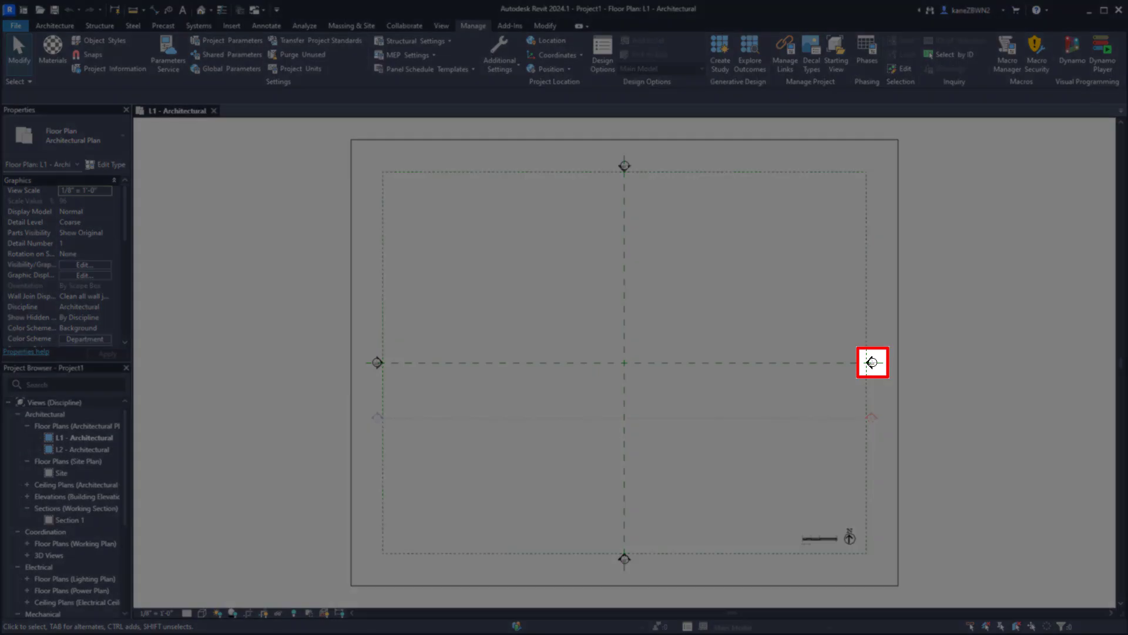
# - Open the East elevation, start the Level command and choose the plan view types it creates
pyautogui.doubleClick(873, 363)
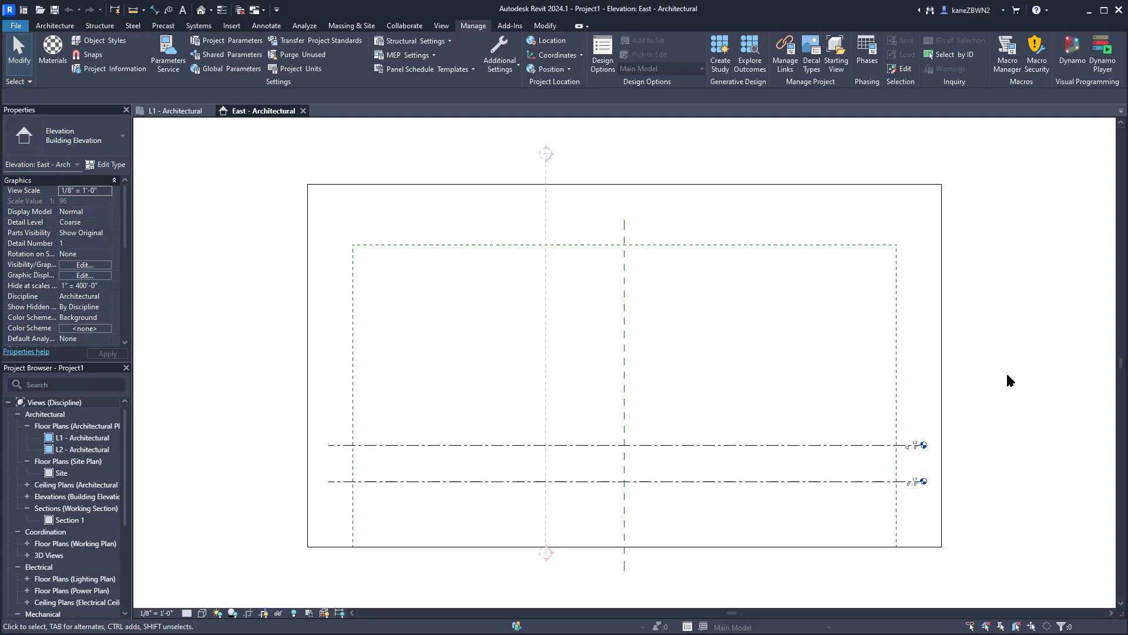
pyautogui.scroll(4, 999, 478)
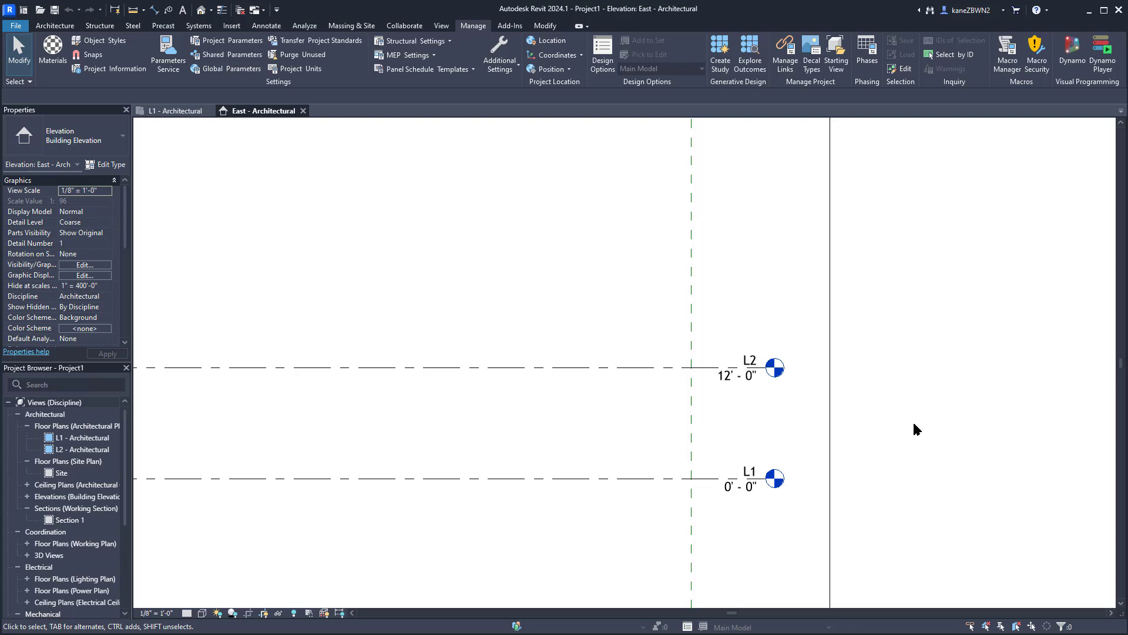
pyautogui.click(55, 26)
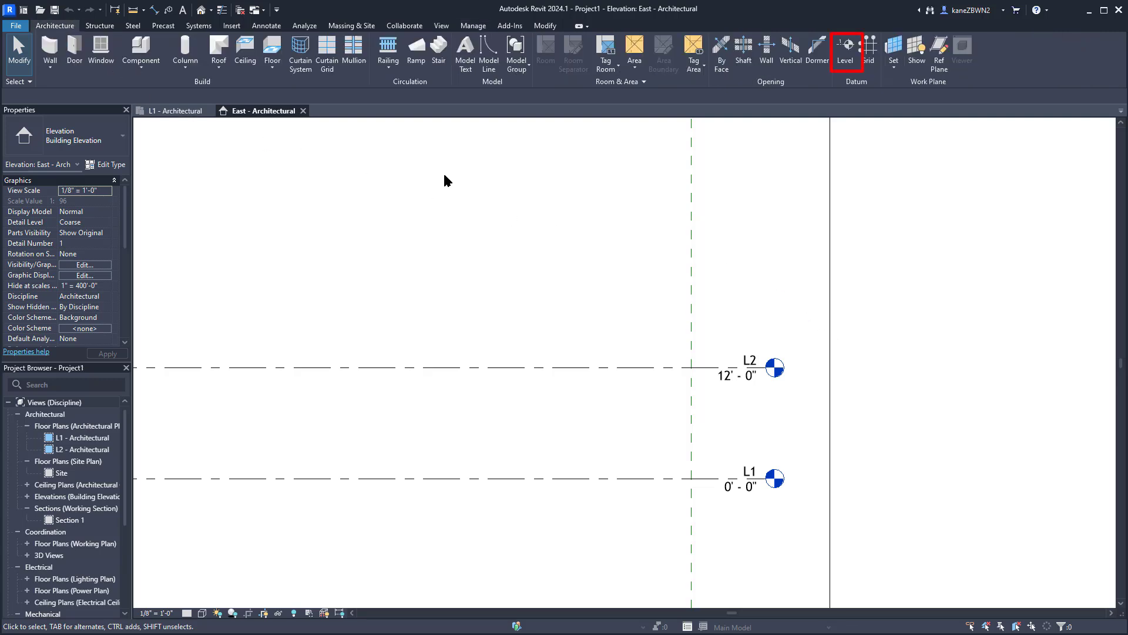
pyautogui.press('l')
pyautogui.press('l')
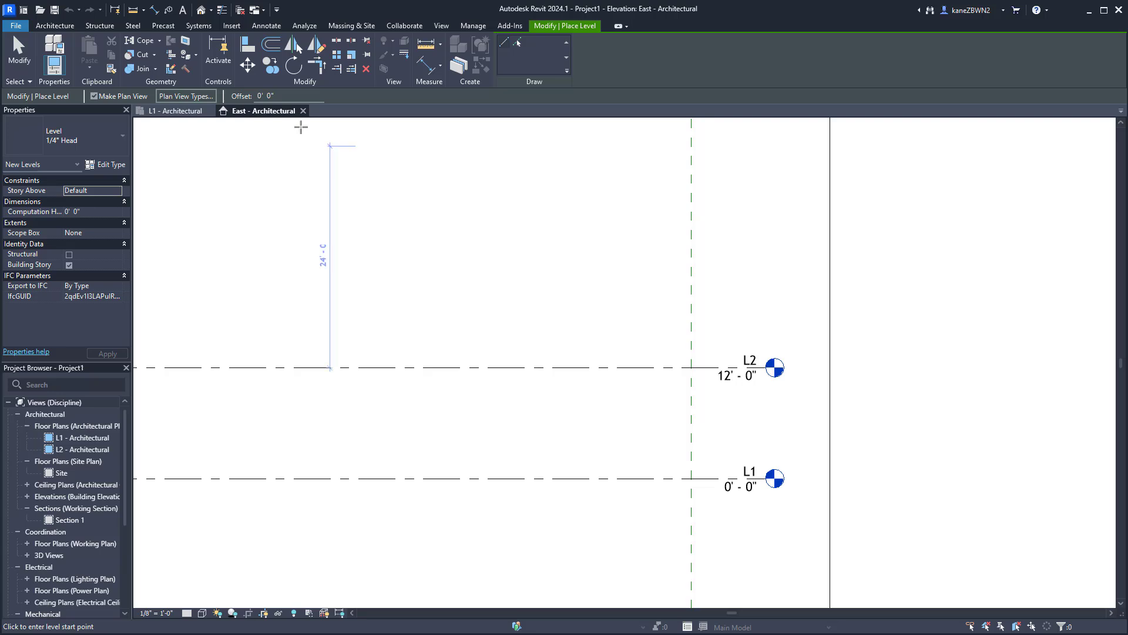
pyautogui.click(185, 96)
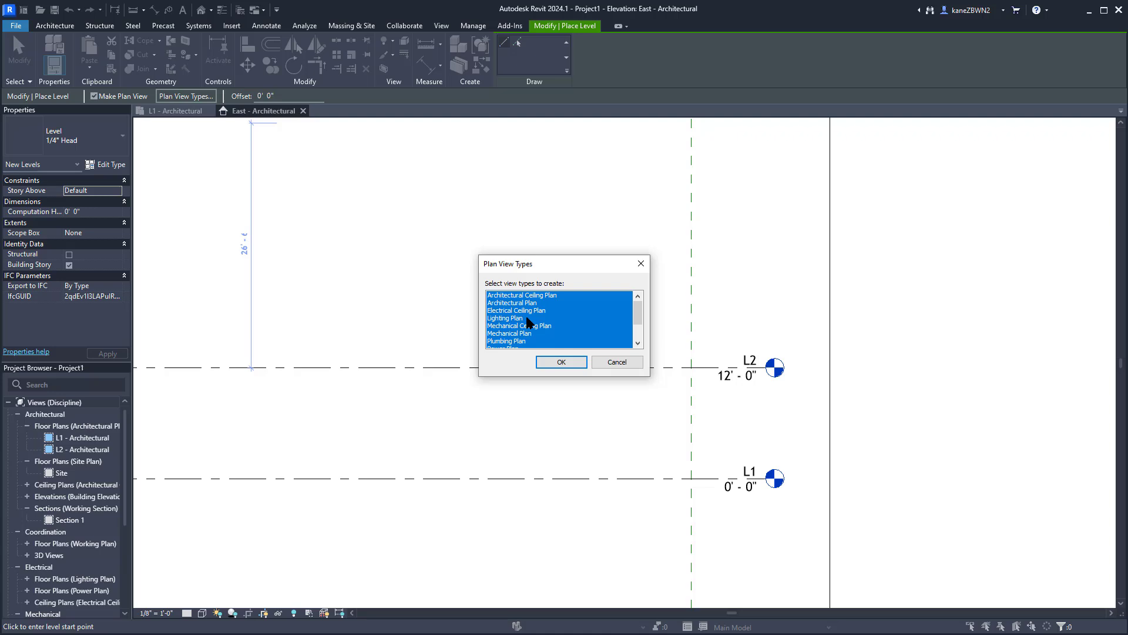
pyautogui.click(537, 296)
pyautogui.scroll(-2, 535, 307)
pyautogui.click(537, 333)
pyautogui.click(557, 364)
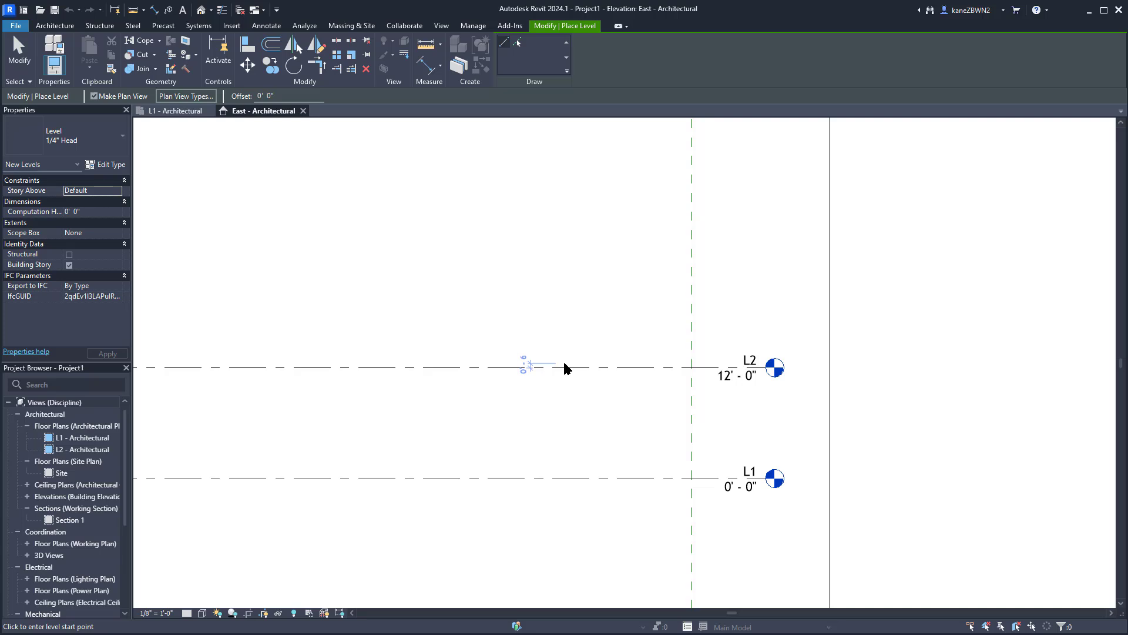
# - Draw a new level along the full length of L2 with a 12' offset above it
pyautogui.doubleClick(292, 93)
pyautogui.write('12')
pyautogui.press('Return')
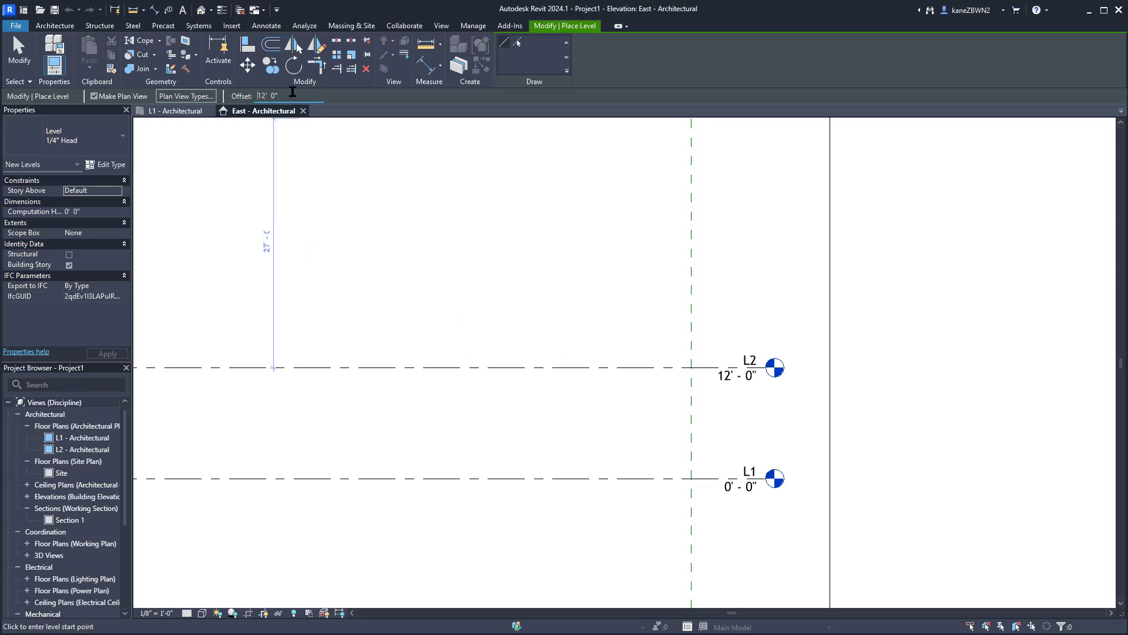
pyautogui.scroll(-1, 280, 210)
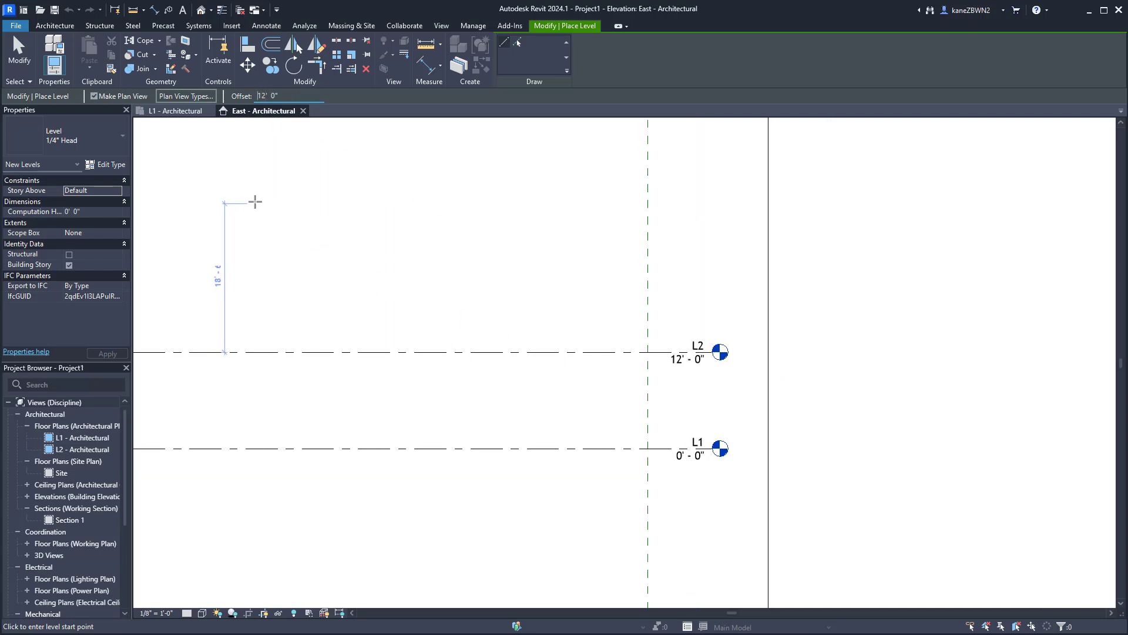
pyautogui.moveTo(240, 200); pyautogui.dragTo(827, 326, button='middle')
pyautogui.scroll(-2, 826, 326)
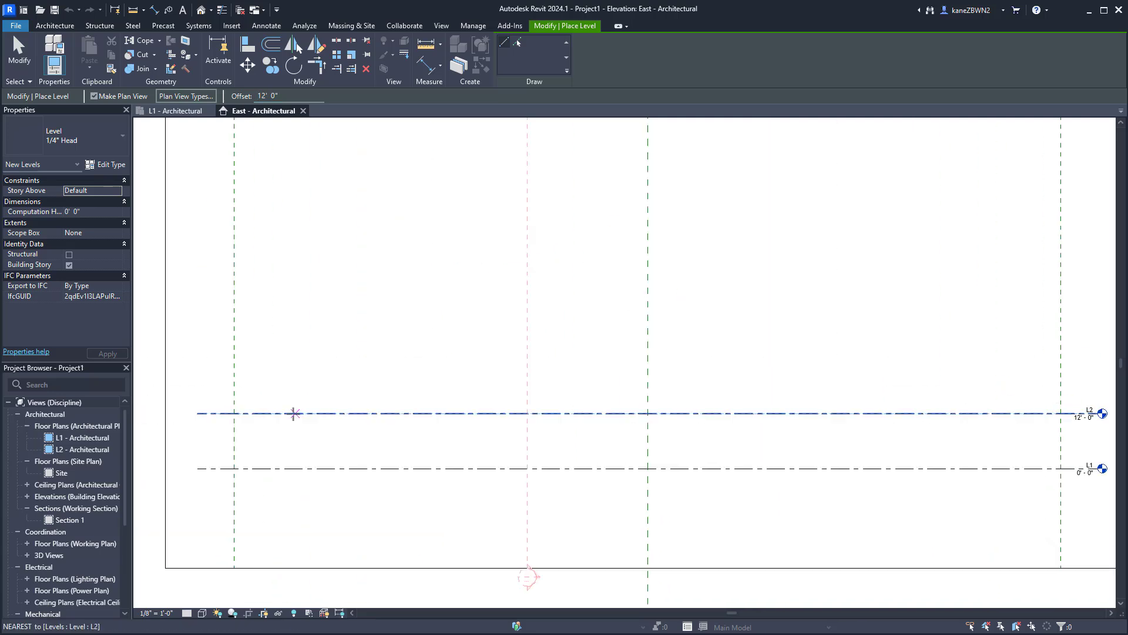
pyautogui.click(198, 414)
pyautogui.click(1084, 411)
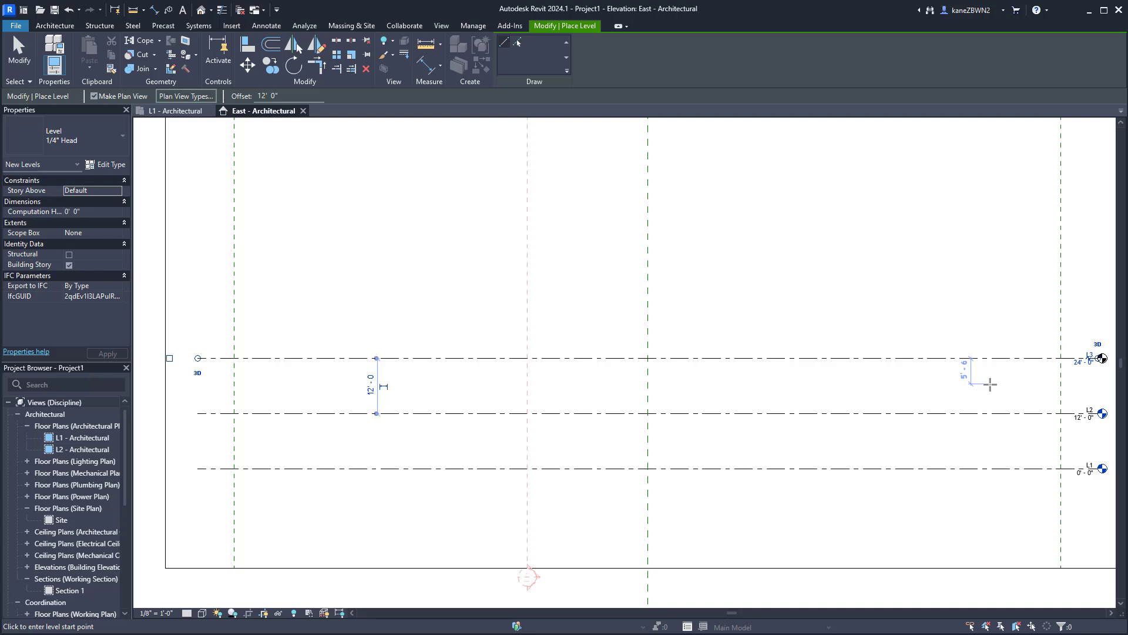
pyautogui.press('Escape')
pyautogui.press('Escape')
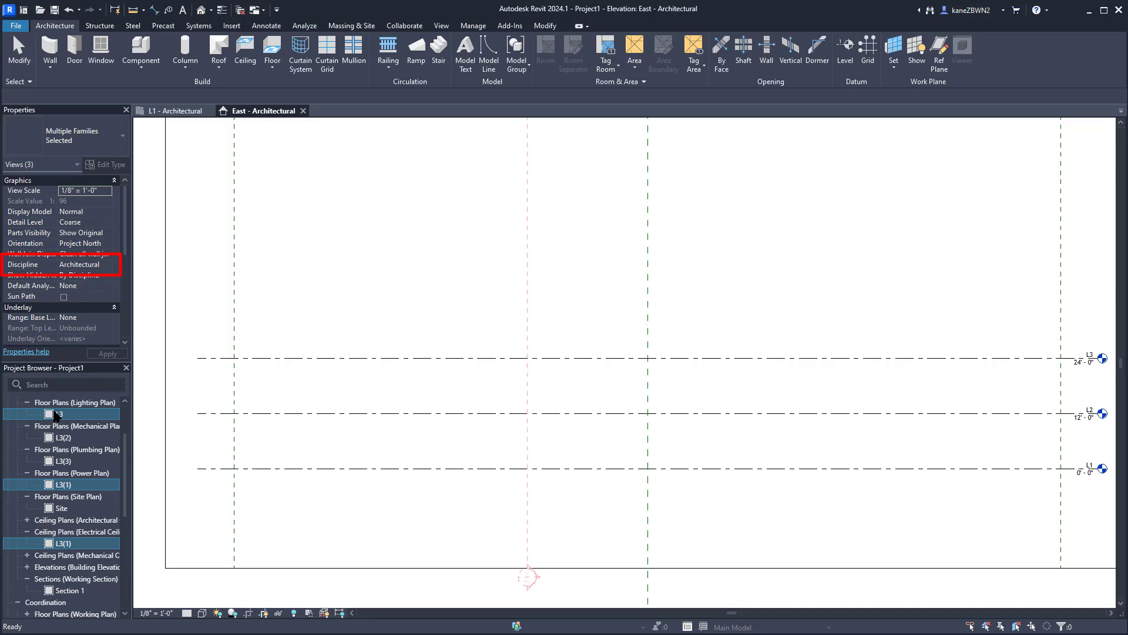
# - Set the discipline of the selected L3 lighting, power and electrical ceiling plan views to Electrical
pyautogui.click(85, 264)
pyautogui.click(92, 305)
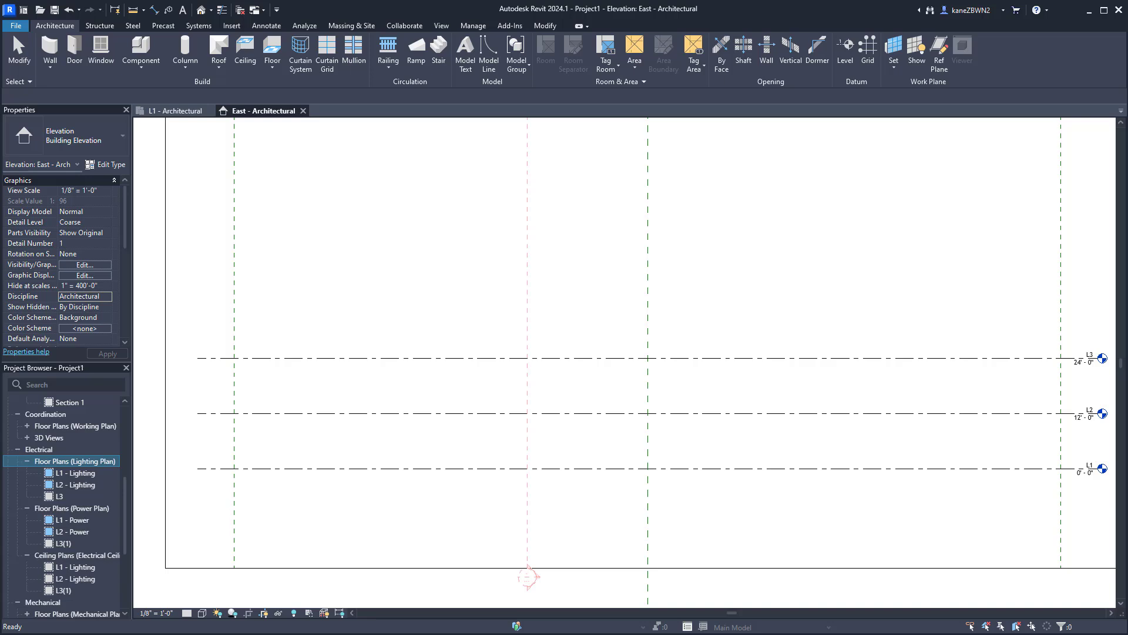
# - Delete level L1 together with its dependent views and elements
pyautogui.click(897, 468)
pyautogui.press('Delete')
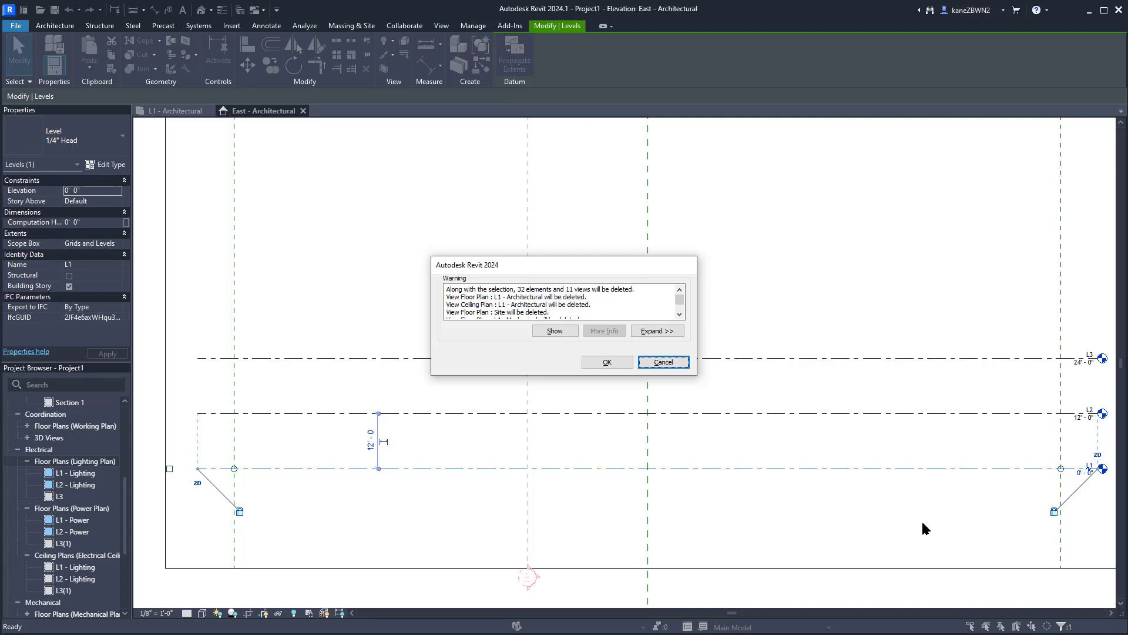
pyautogui.click(607, 362)
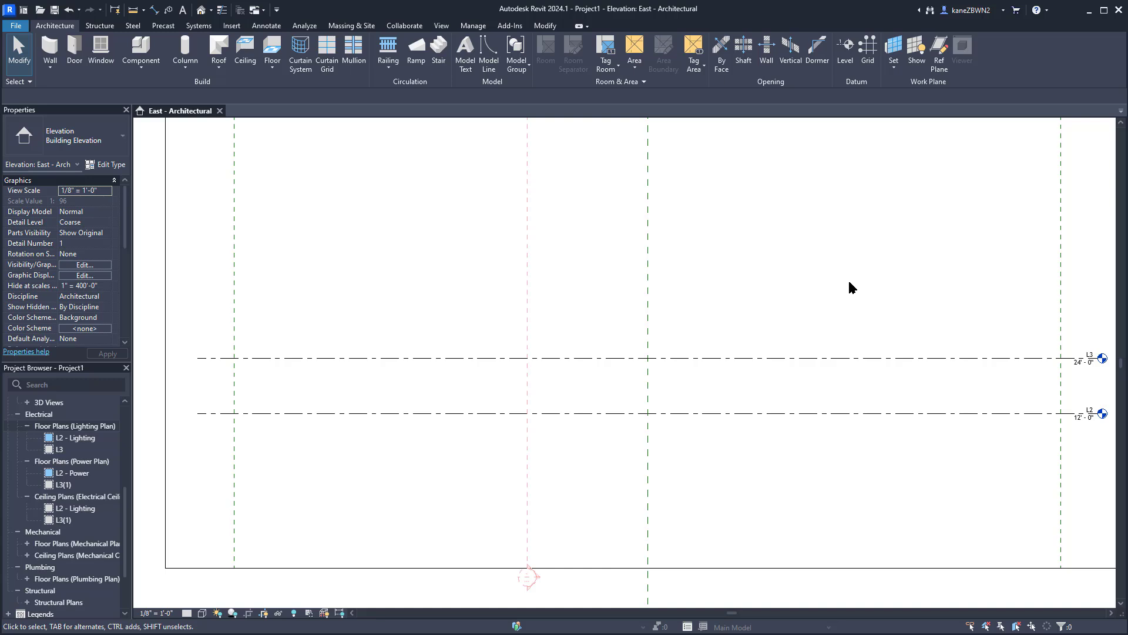
# - Link the Snowdon Towers Sample Architectural.rvt sample model with Auto - Internal Origin to Internal Origin positioning
pyautogui.click(231, 26)
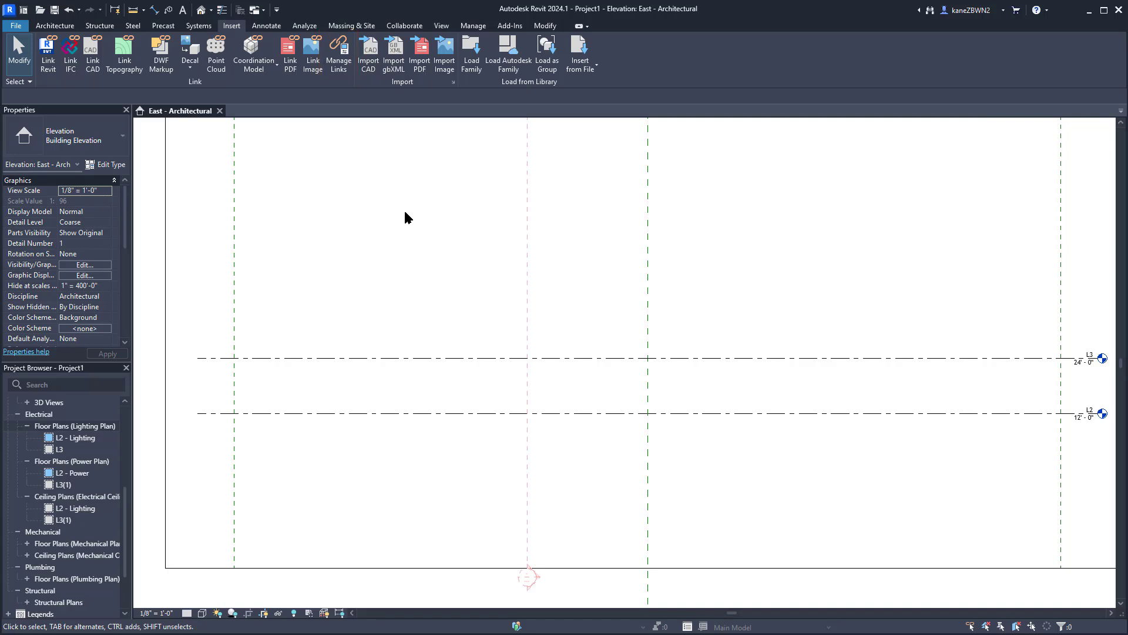
pyautogui.click(337, 56)
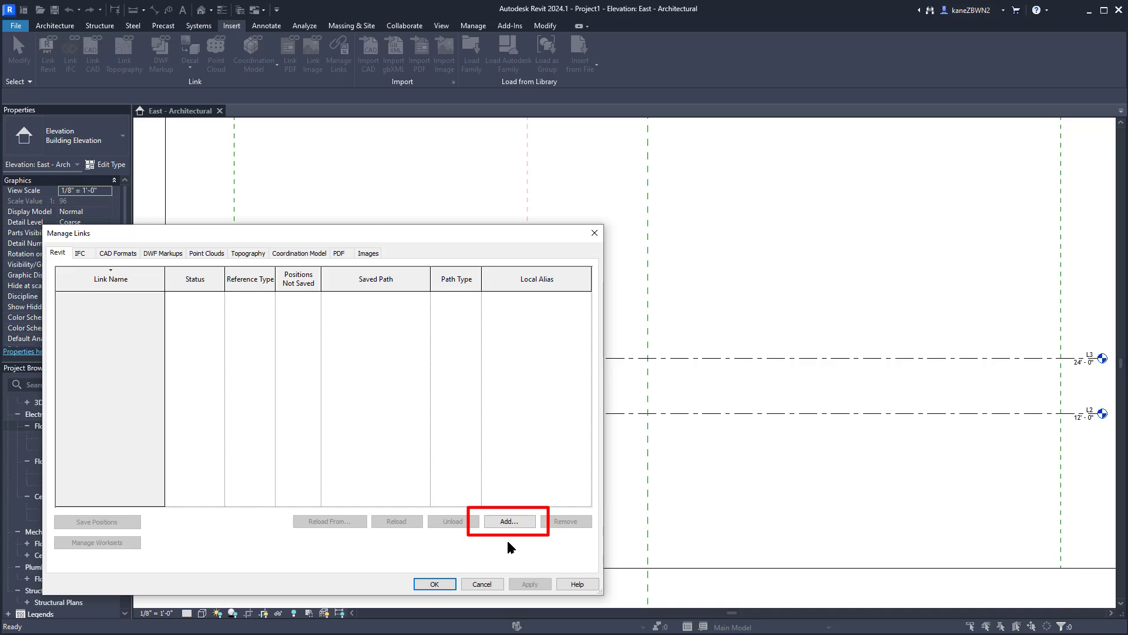
pyautogui.click(508, 520)
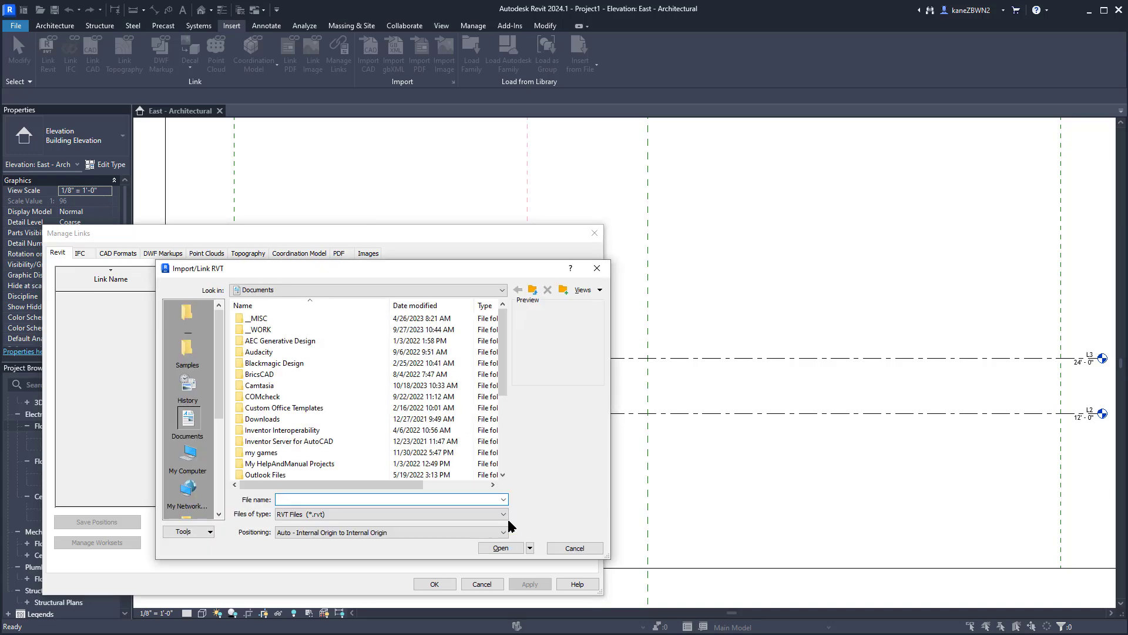
pyautogui.click(185, 349)
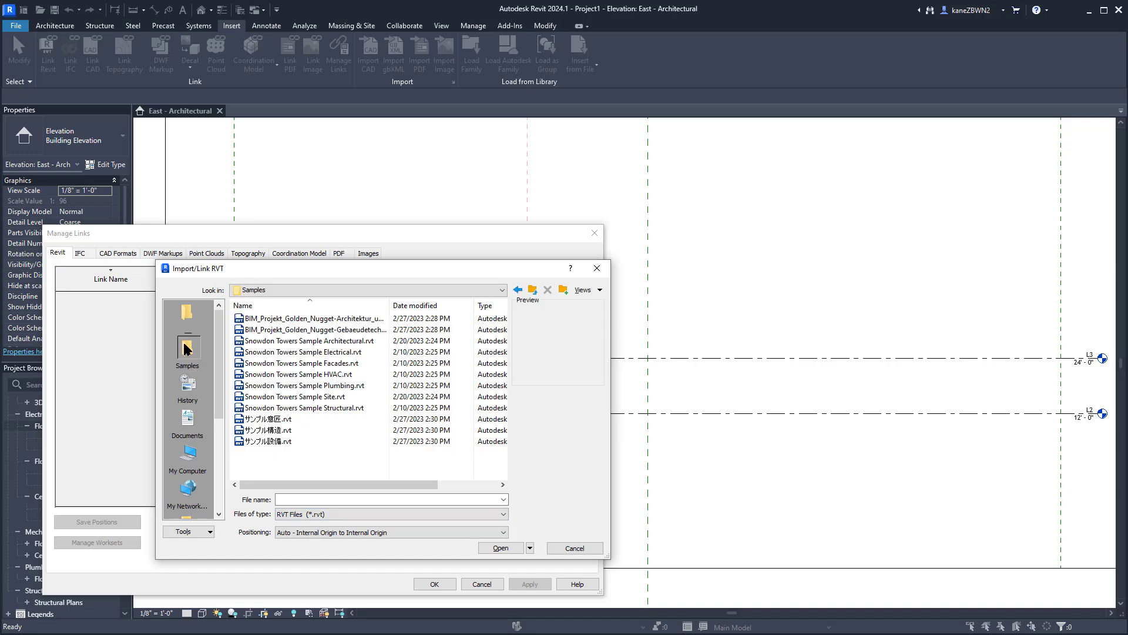
pyautogui.click(330, 341)
pyautogui.click(501, 547)
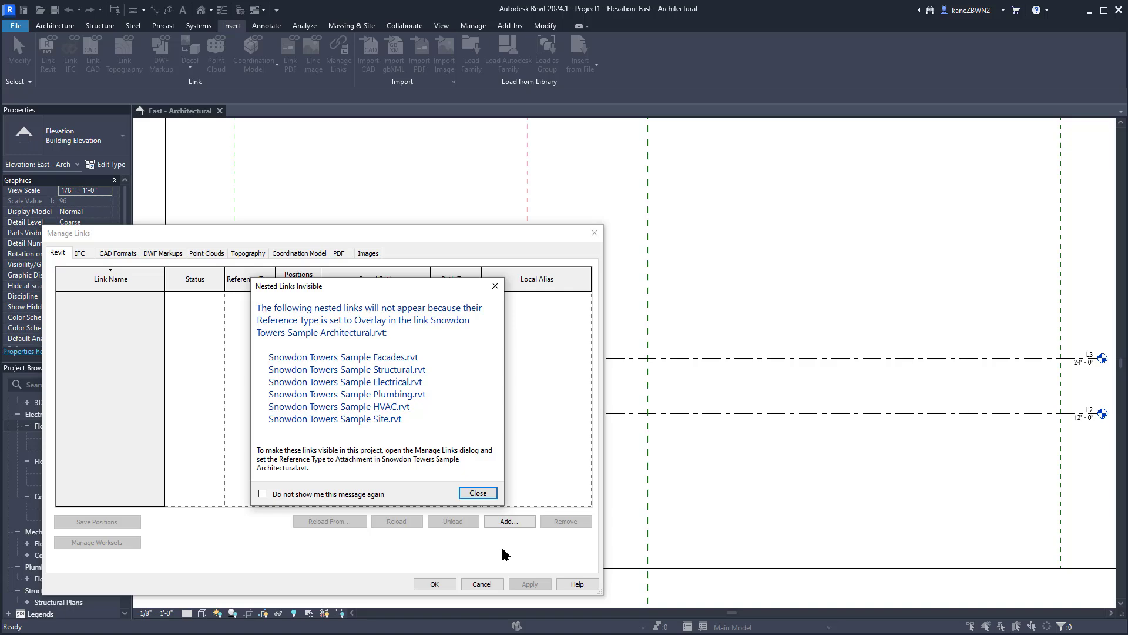
pyautogui.press('Return')
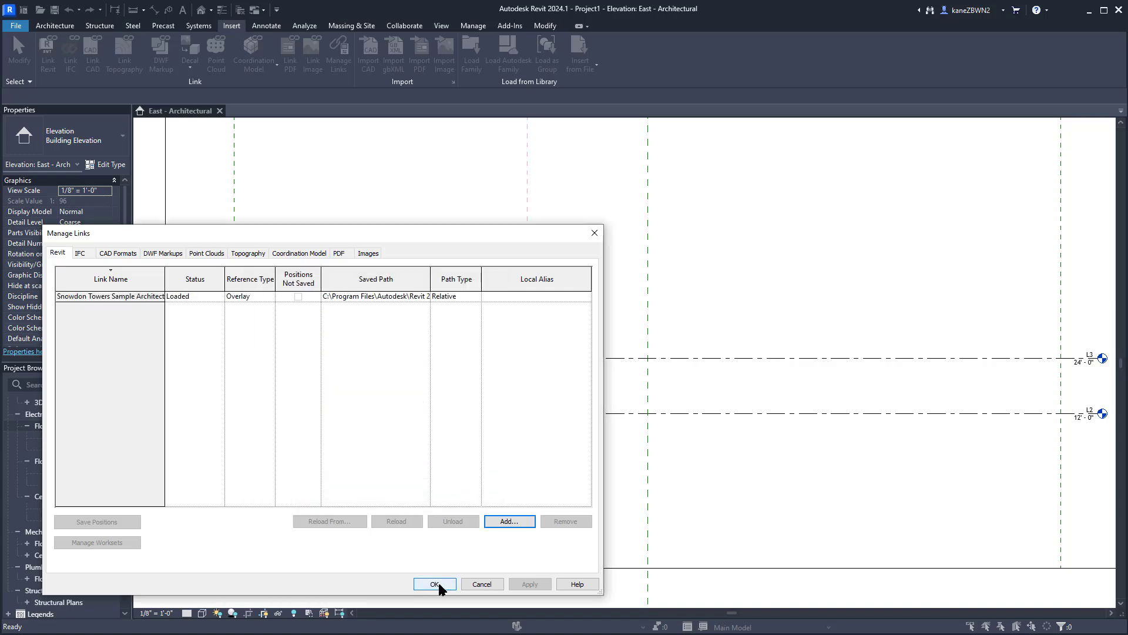
pyautogui.click(435, 584)
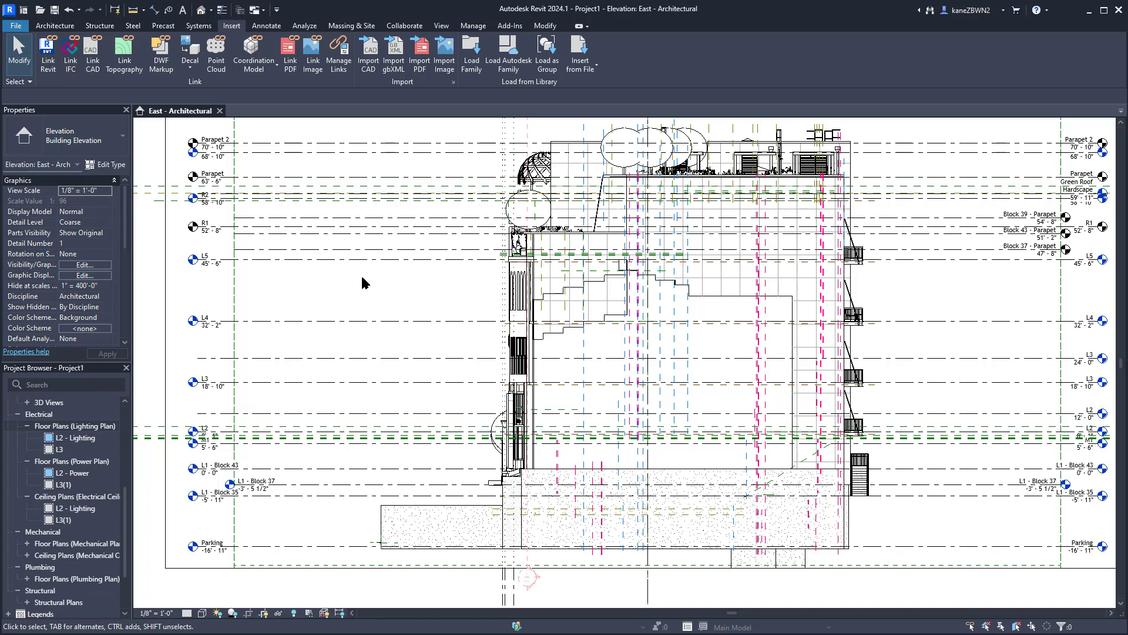
# - Start Copy/Monitor on the linked Snowdon Towers architectural model and select all of its levels for a multiple copy
pyautogui.click(405, 25)
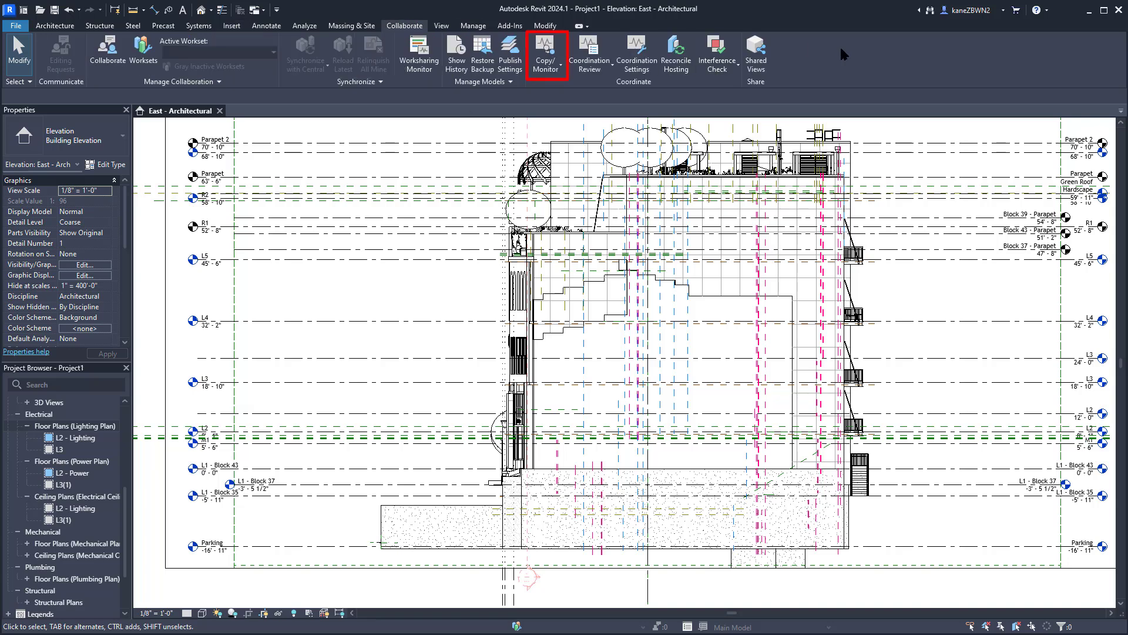
pyautogui.click(546, 47)
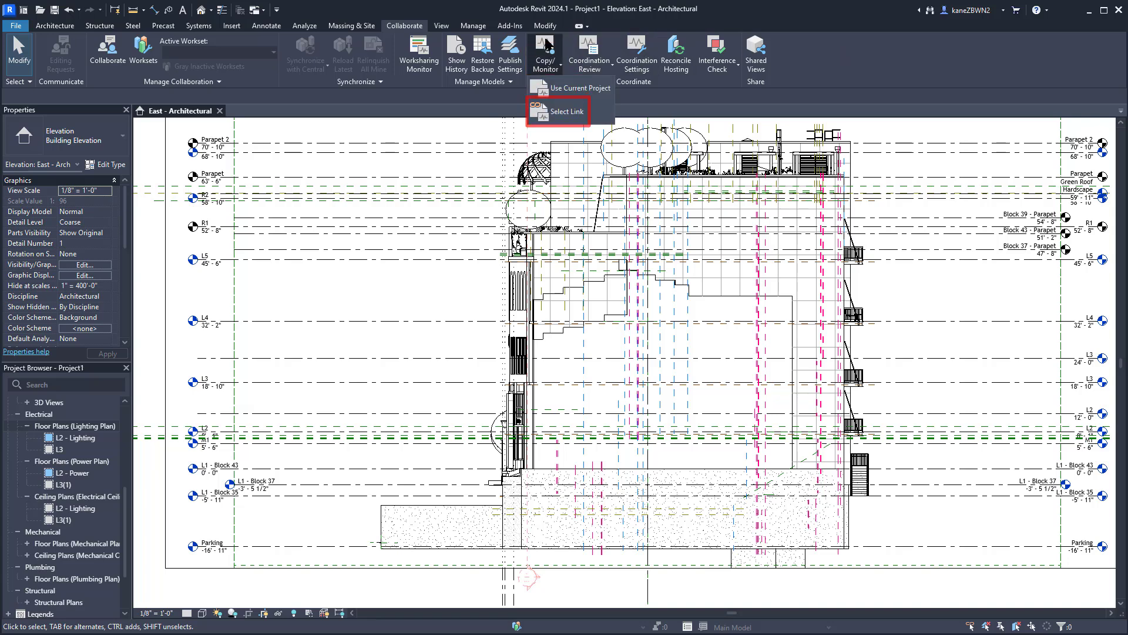
pyautogui.click(561, 112)
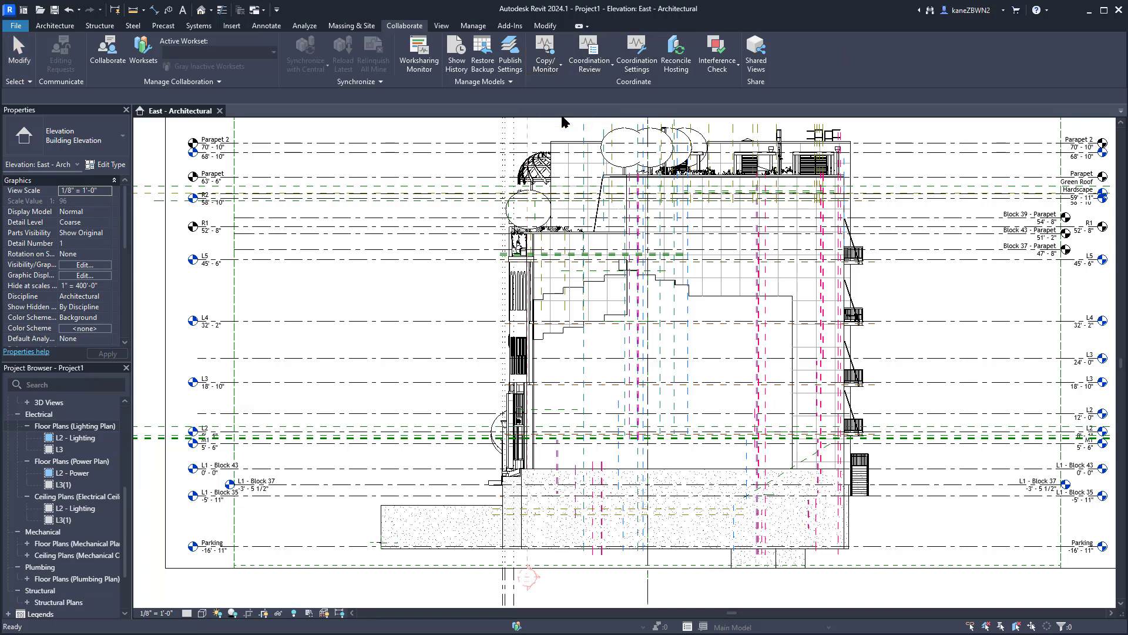
pyautogui.click(469, 191)
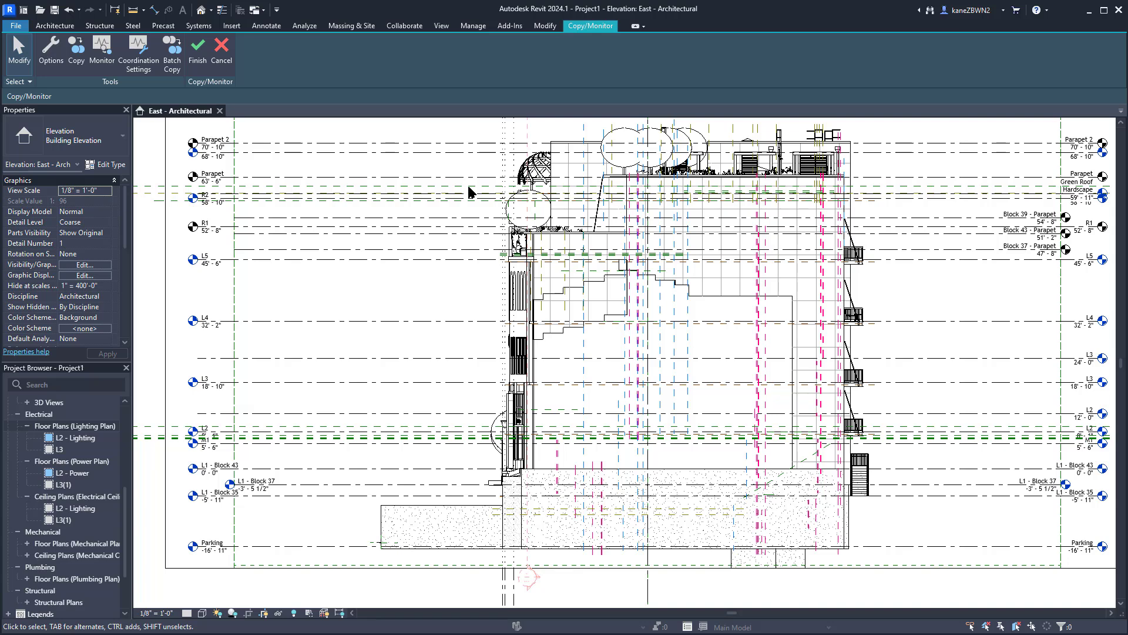
pyautogui.click(76, 52)
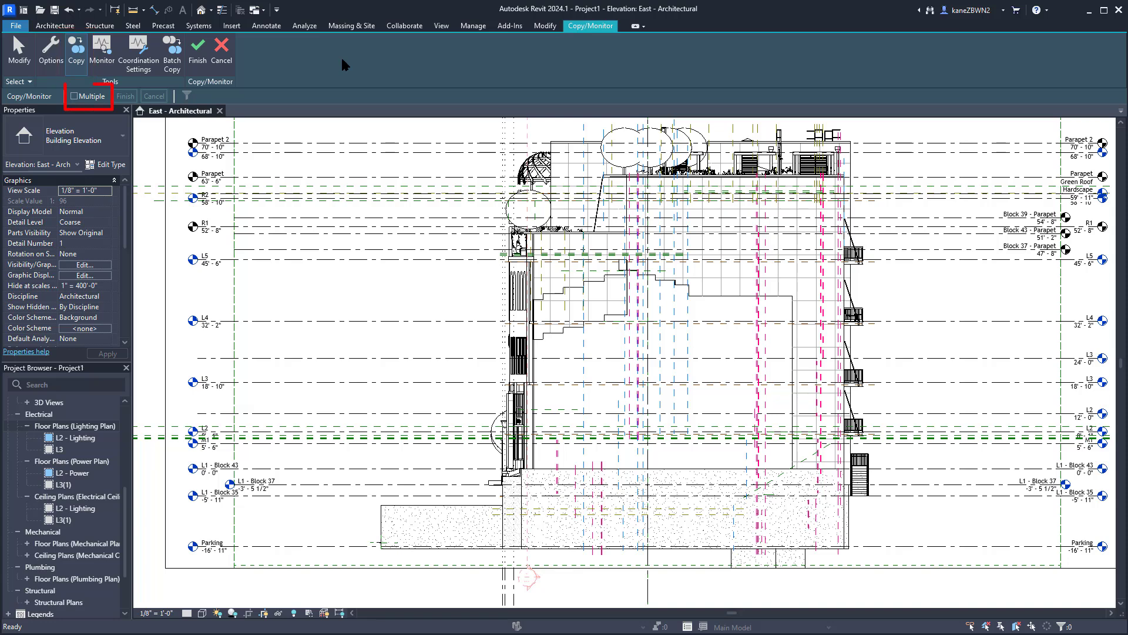
pyautogui.click(74, 96)
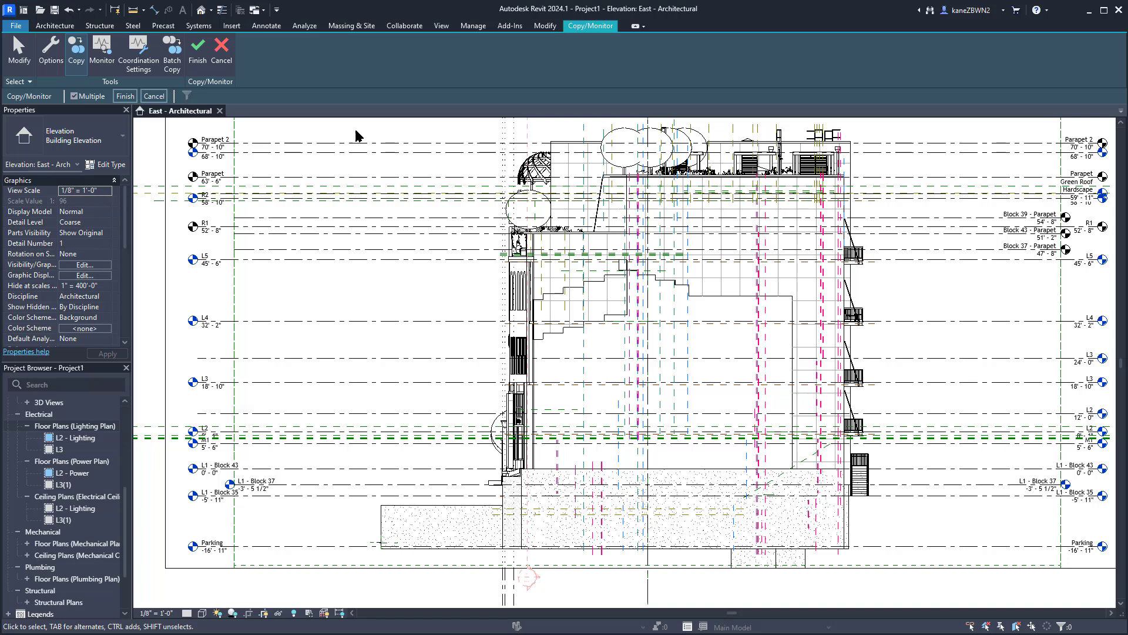
pyautogui.moveTo(354, 134); pyautogui.dragTo(271, 563)
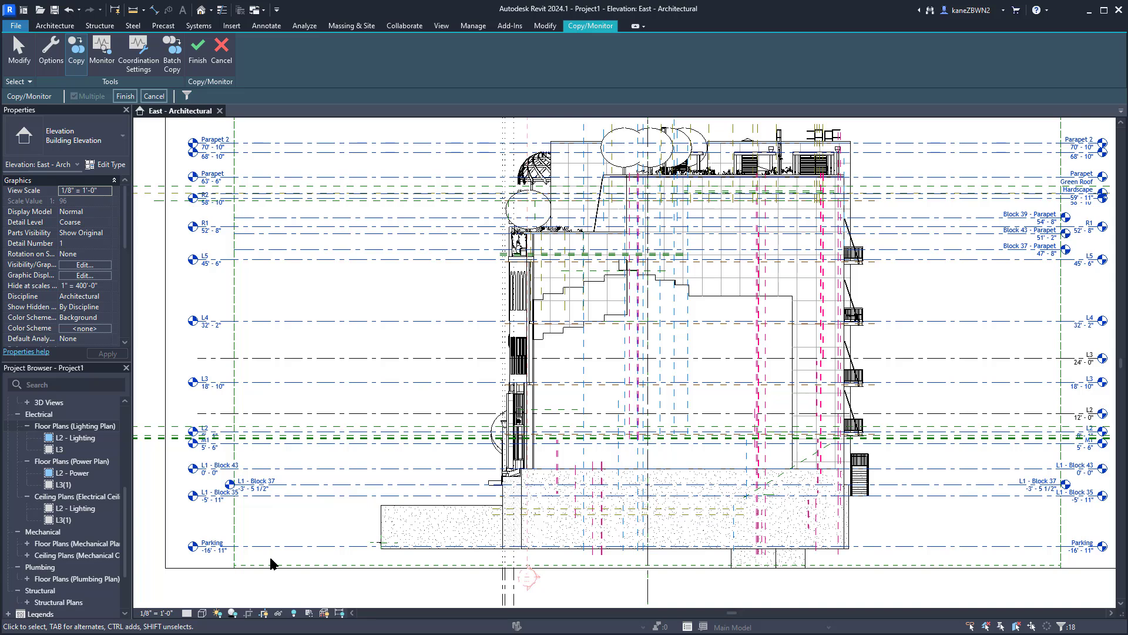
# - Exclude the Parapet 2, Parapet and Block 39, 43 and 37 Parapet levels, copy the remaining levels and finish Copy/Monitor
pyautogui.scroll(2, 1094, 155)
pyautogui.keyDown('shift'); pyautogui.click(992, 134); pyautogui.keyUp('shift')
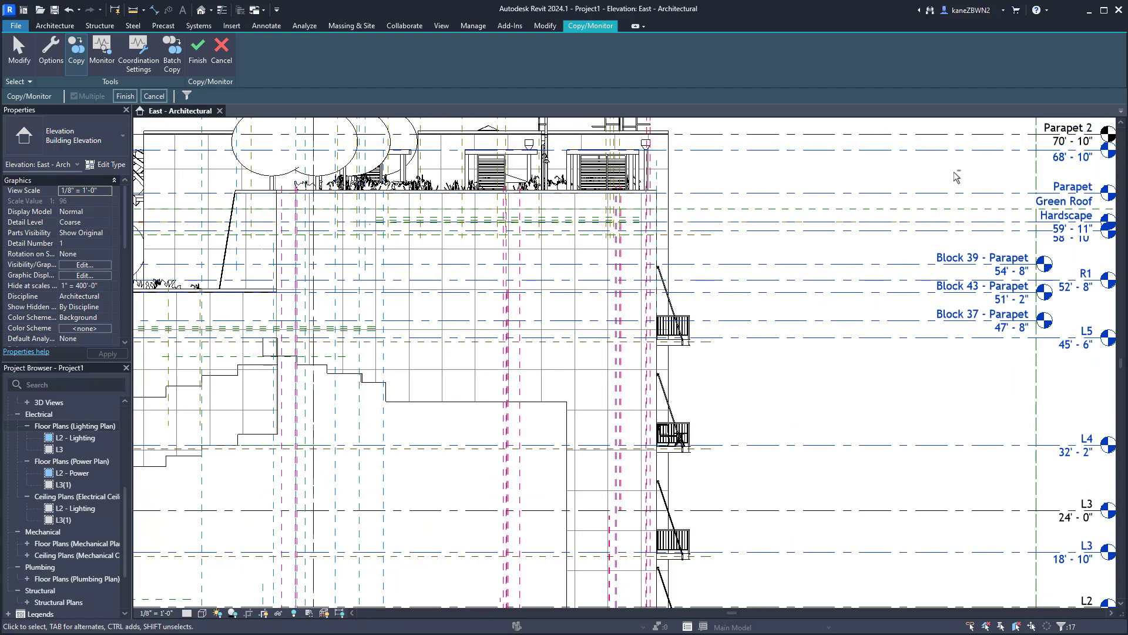
pyautogui.keyDown('shift'); pyautogui.click(938, 193); pyautogui.keyUp('shift')
pyautogui.keyDown('shift'); pyautogui.click(900, 264); pyautogui.keyUp('shift')
pyautogui.keyDown('shift'); pyautogui.click(895, 292); pyautogui.keyUp('shift')
pyautogui.keyDown('shift'); pyautogui.click(886, 321); pyautogui.keyUp('shift')
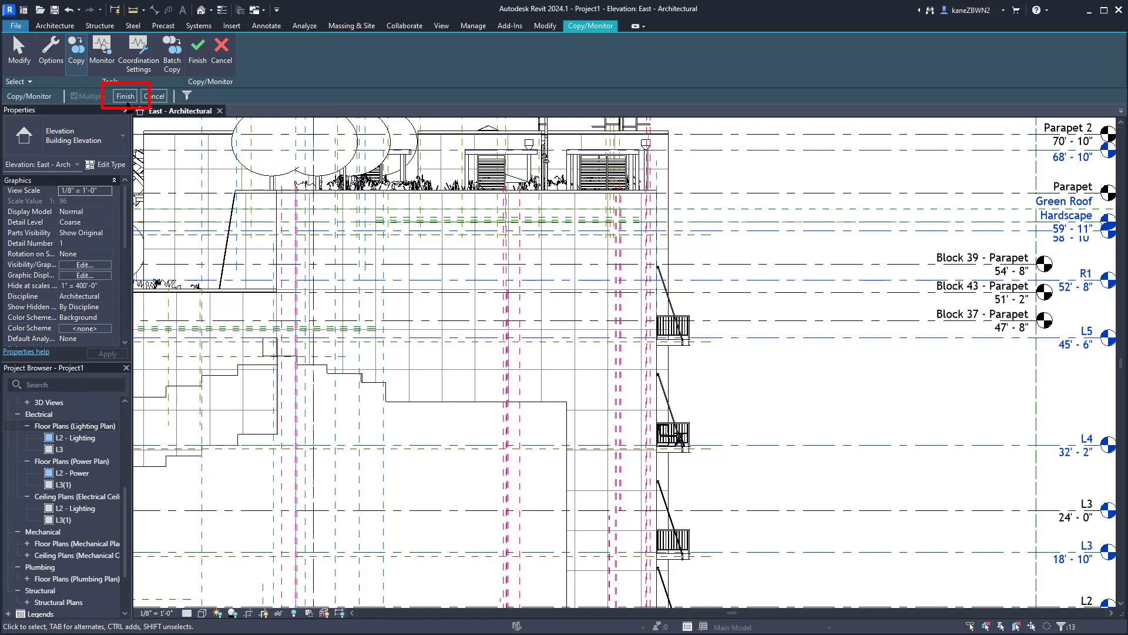
pyautogui.click(125, 96)
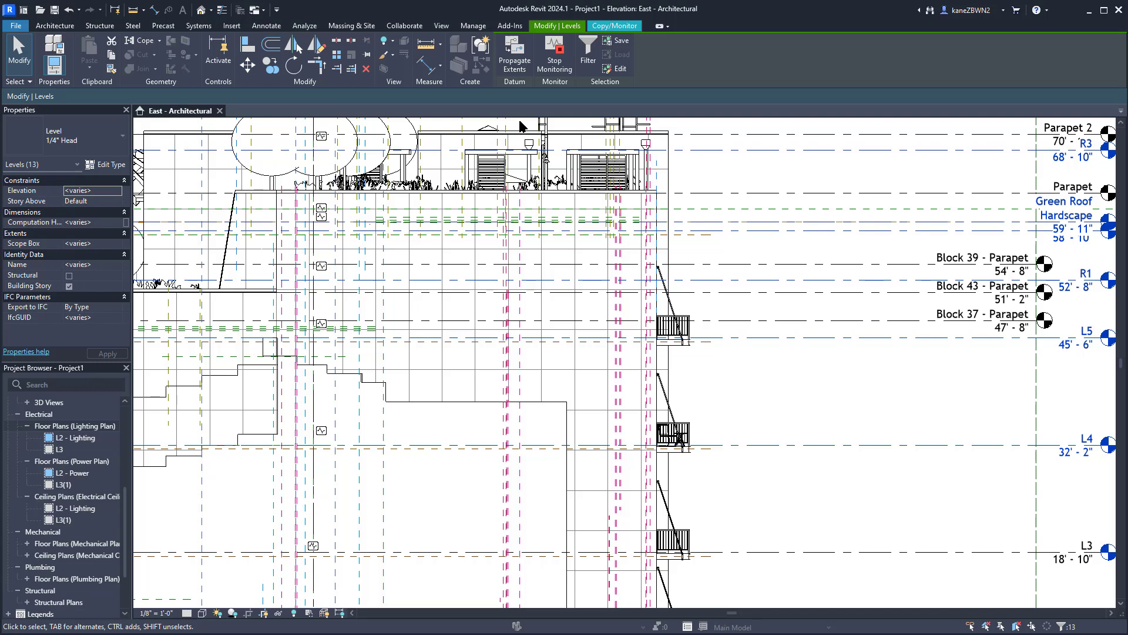
pyautogui.click(606, 27)
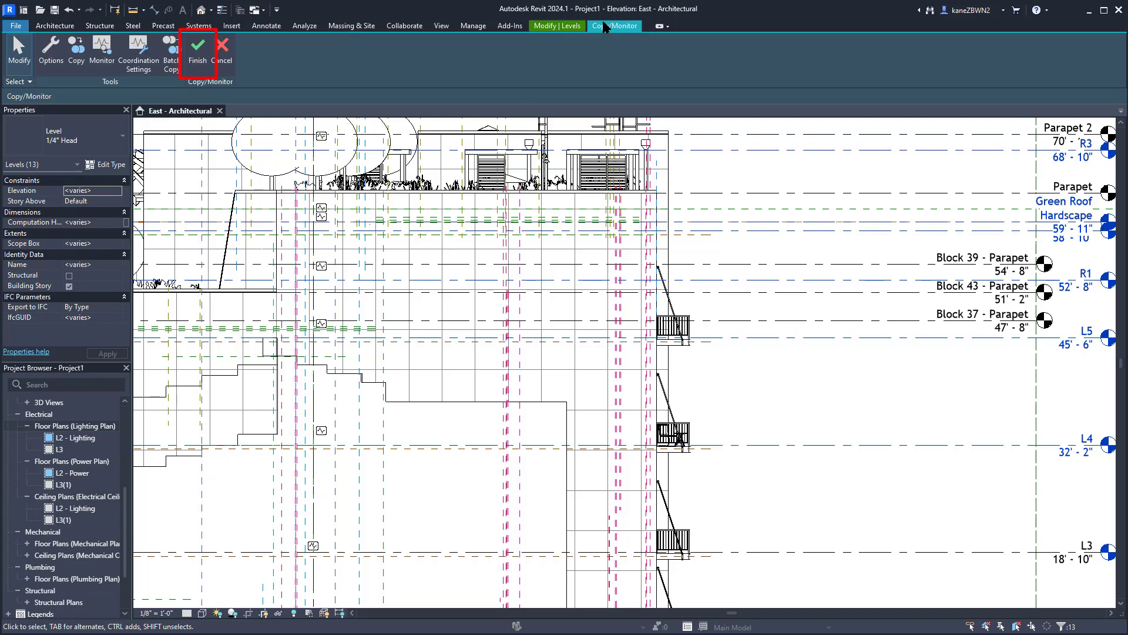
pyautogui.click(196, 57)
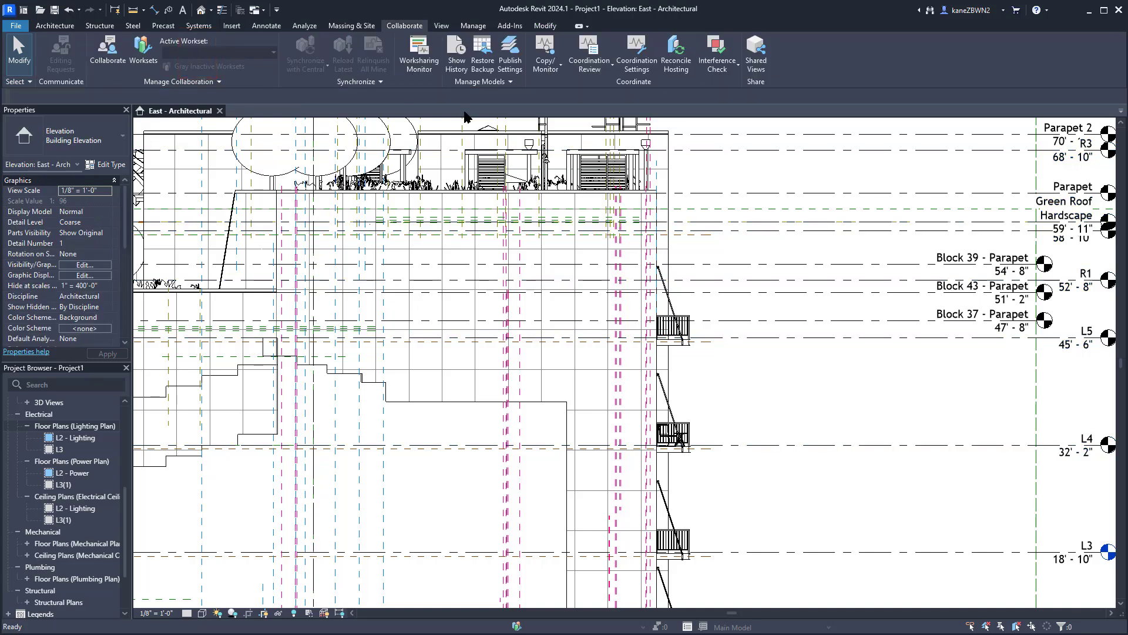
# - Temporarily hide the linked architectural model in the East elevation to examine the copied levels, and reset the temporary hide
pyautogui.click(675, 432)
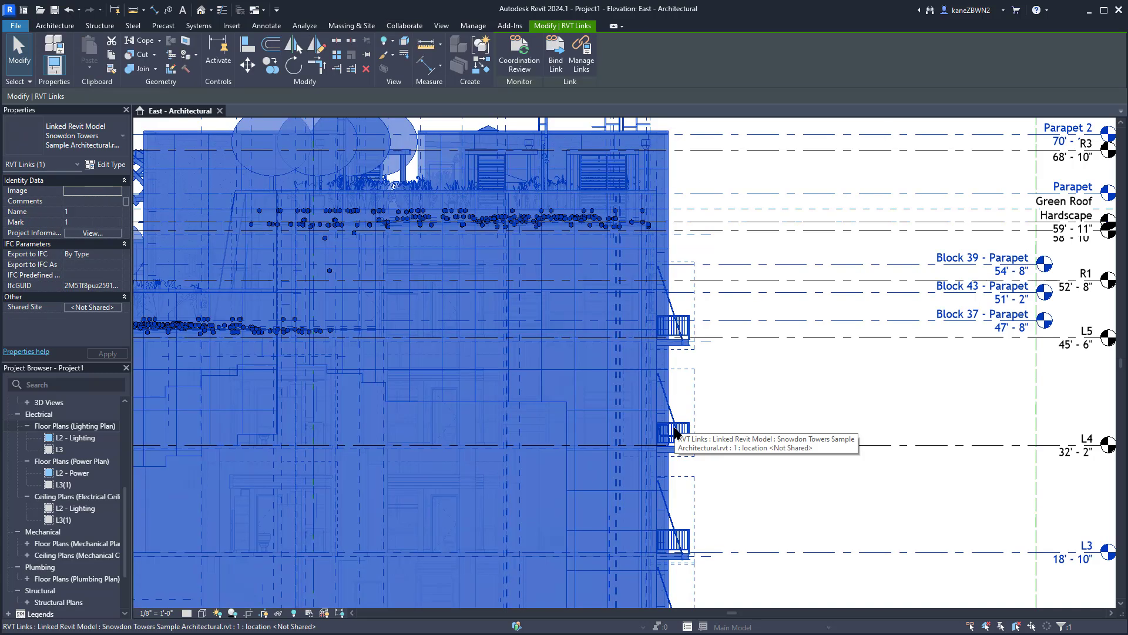
pyautogui.click(278, 613)
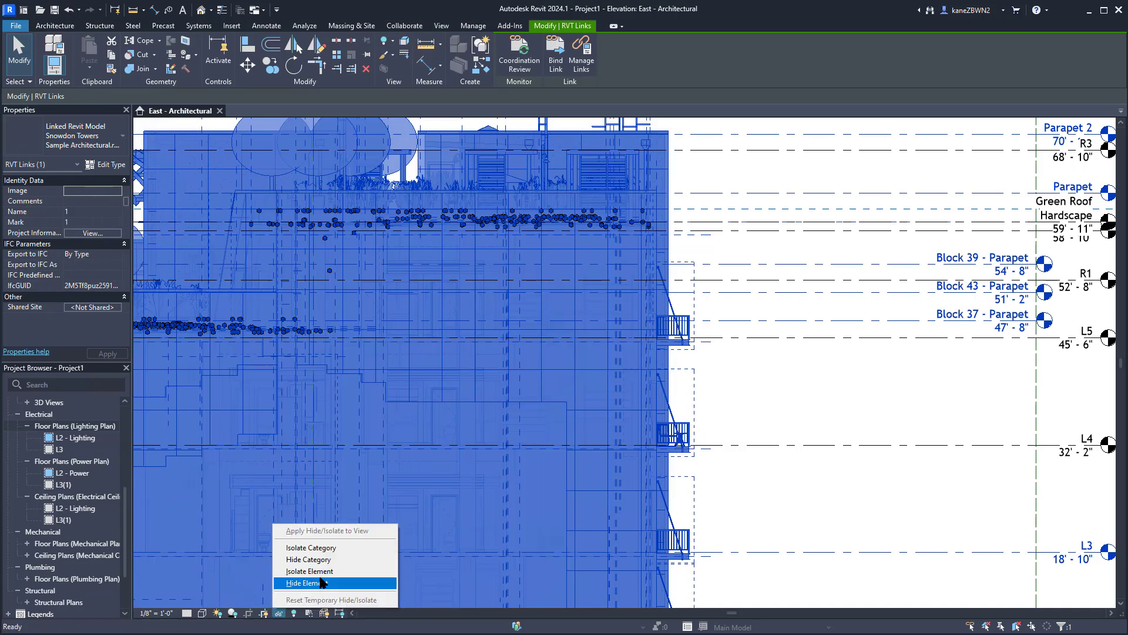
pyautogui.click(322, 582)
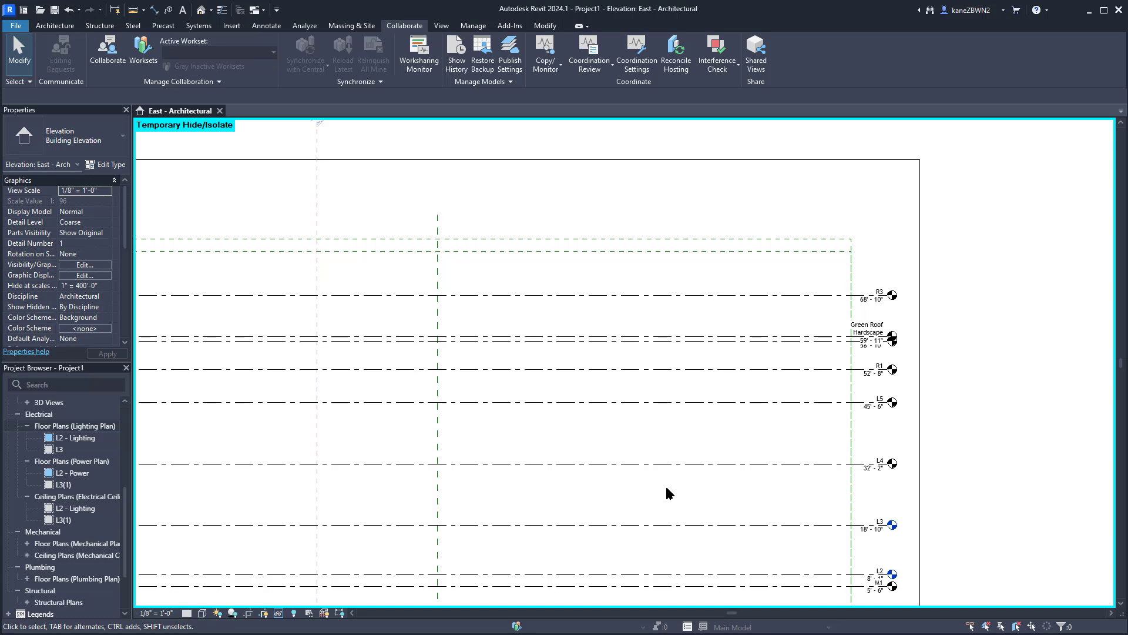
pyautogui.moveTo(675, 496); pyautogui.dragTo(705, 365, button='middle')
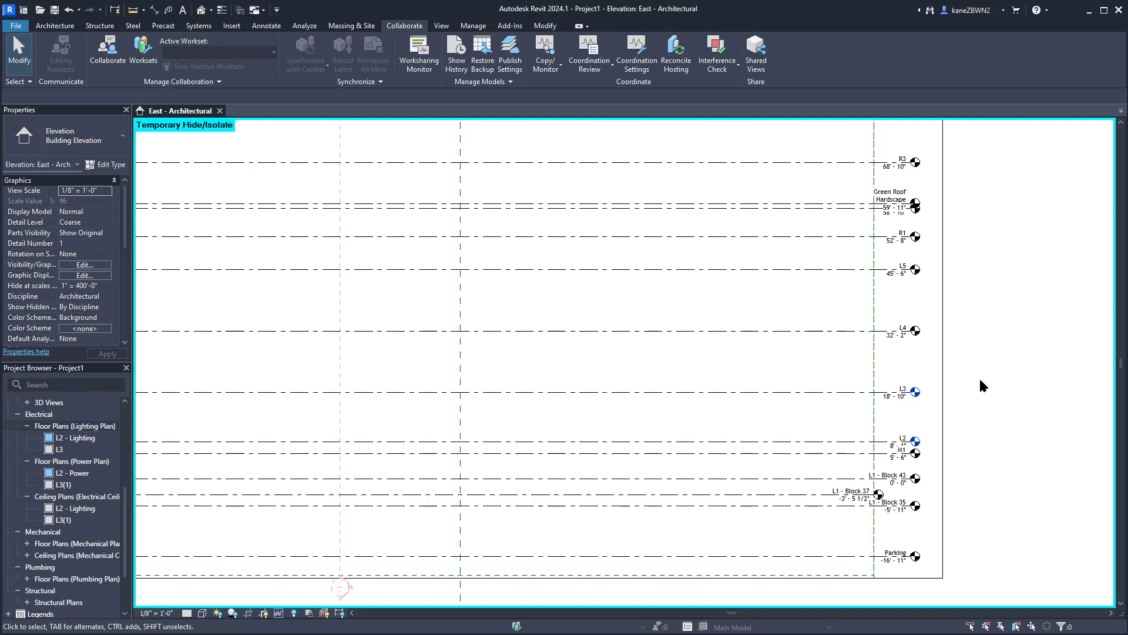
pyautogui.press('h')
pyautogui.press('r')
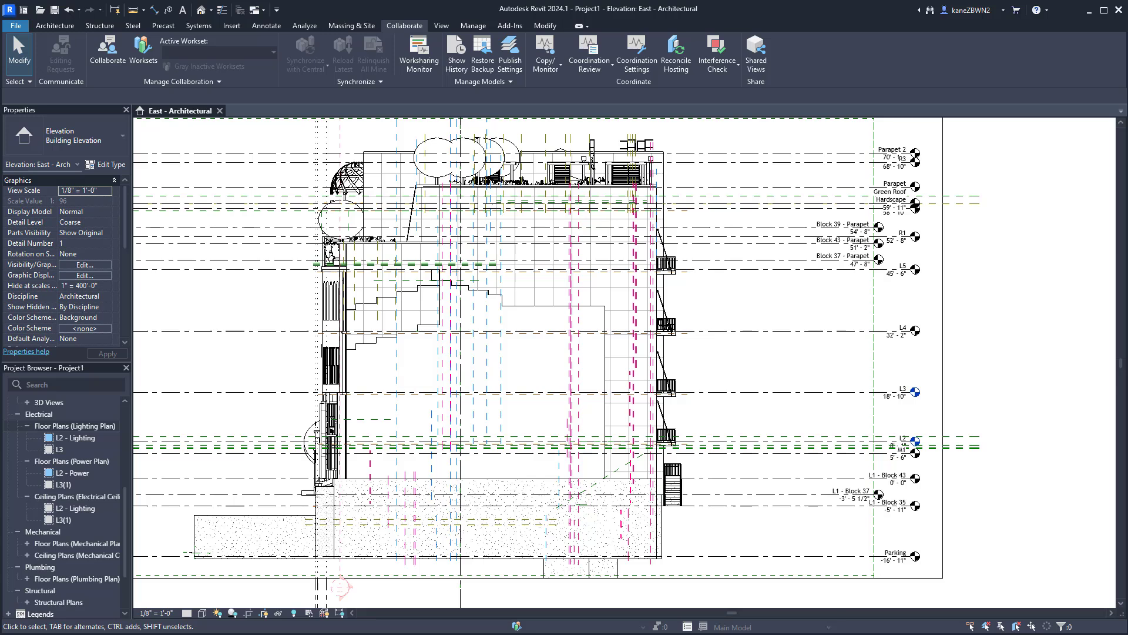
# - Start a new floor plan and examine the view template assigned to the Architectural Plan type without changing it
pyautogui.click(441, 25)
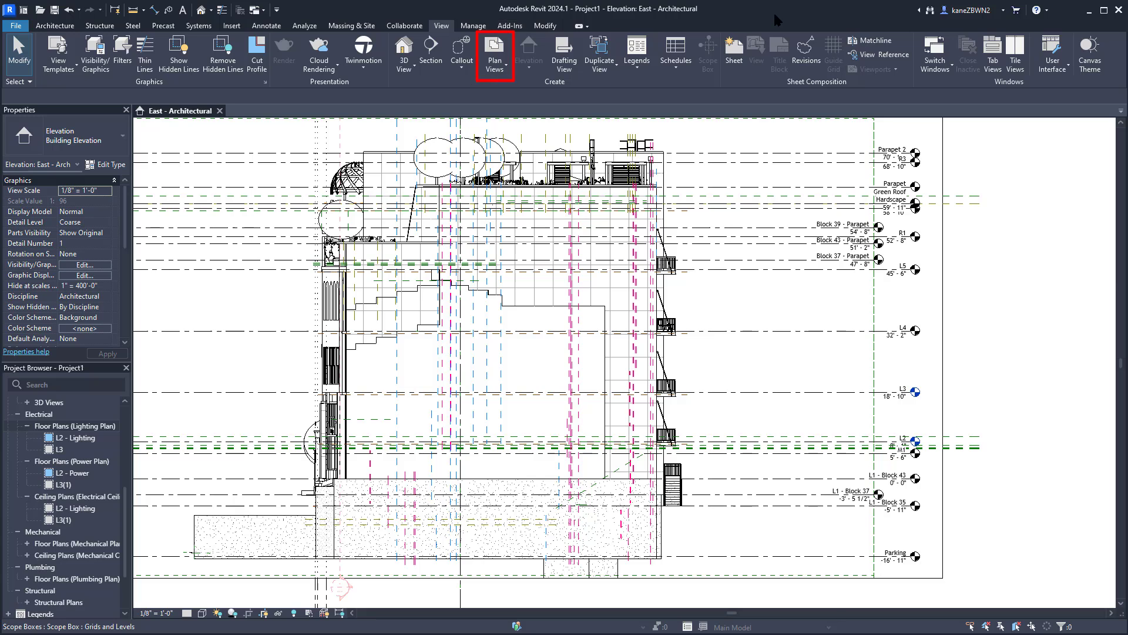
pyautogui.click(504, 64)
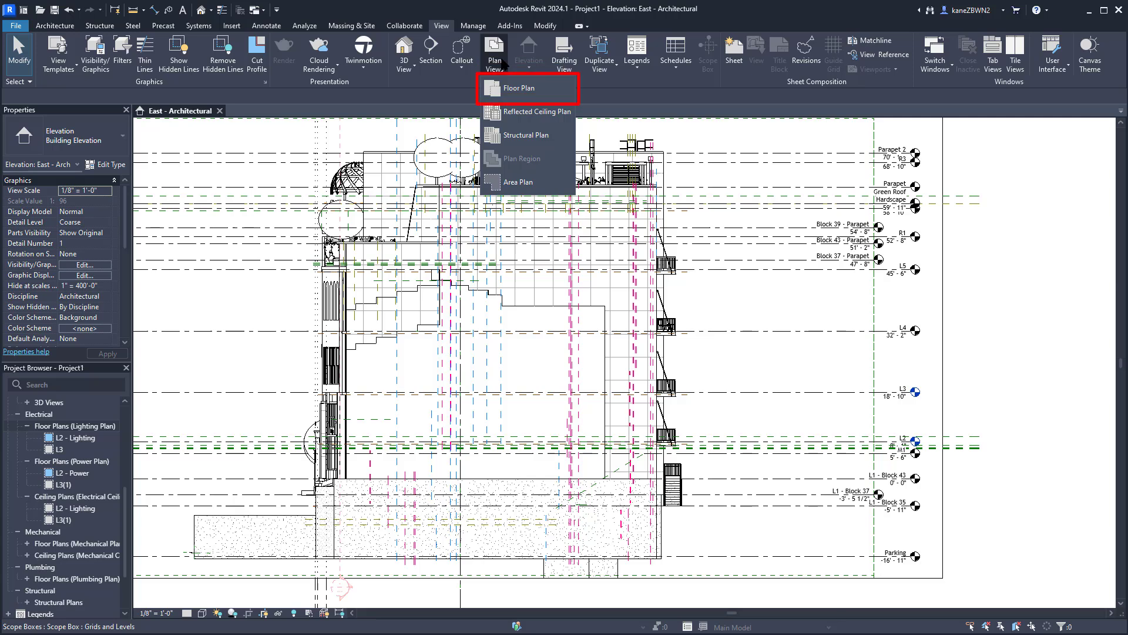
pyautogui.click(531, 89)
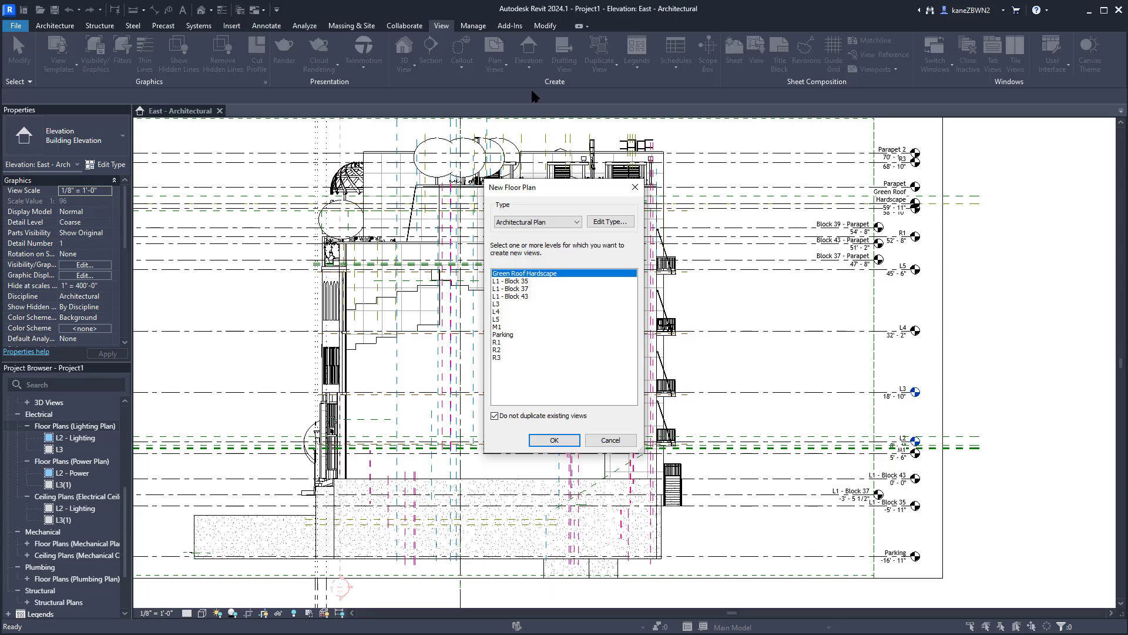
pyautogui.click(610, 221)
pyautogui.click(415, 306)
pyautogui.moveTo(661, 218); pyautogui.dragTo(904, 211)
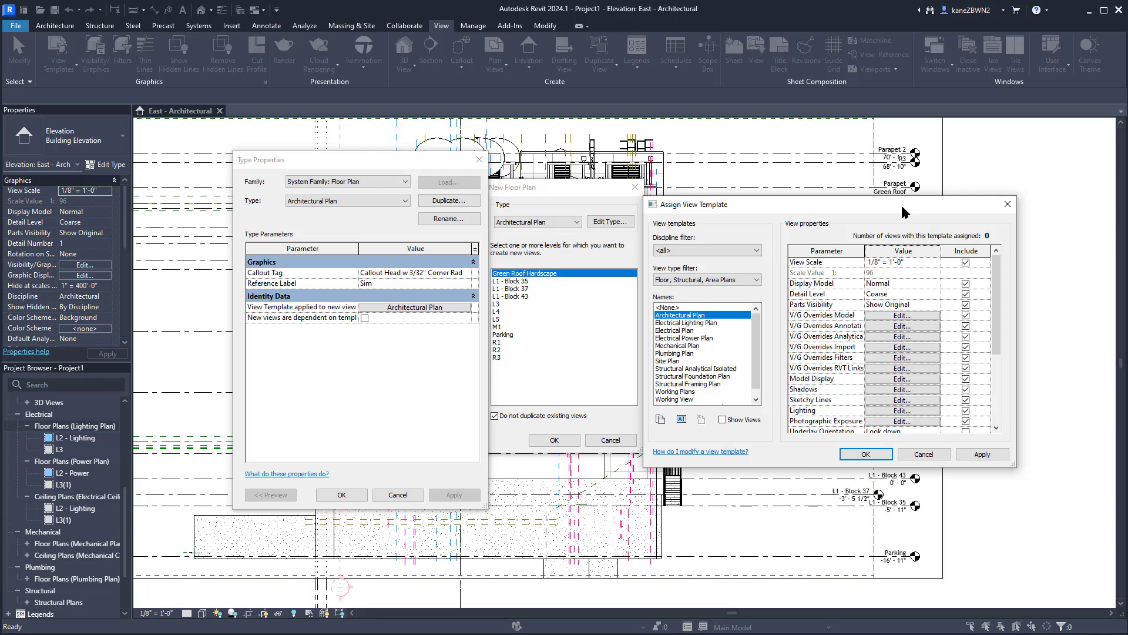
pyautogui.press('Escape')
pyautogui.press('Escape')
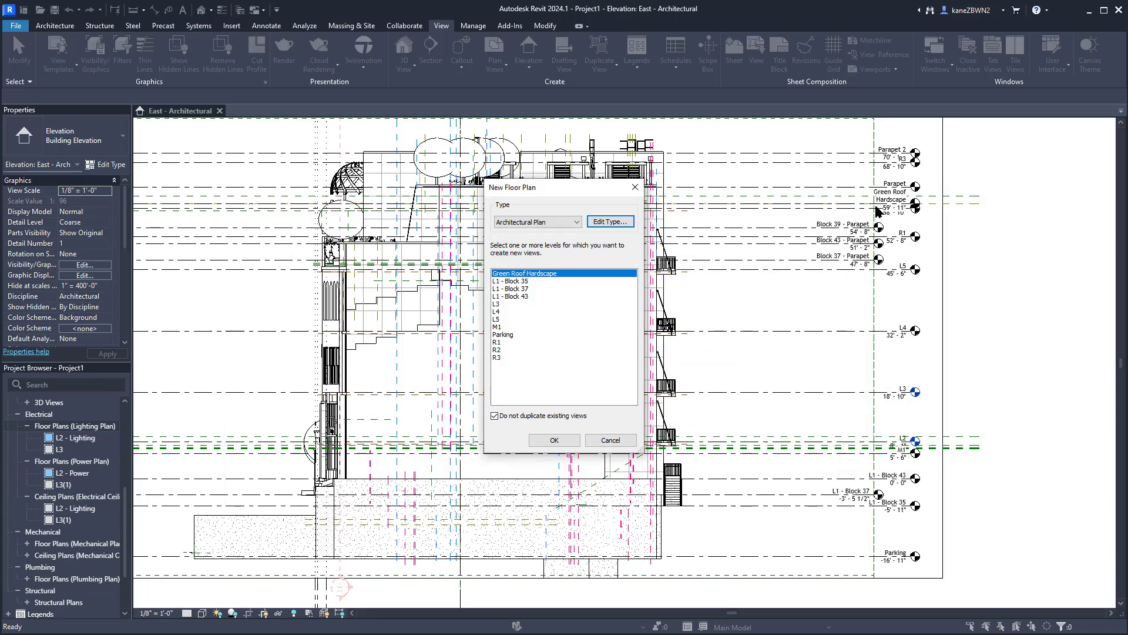
# - Create Power Plan floor plan views for all listed levels from Green Roof Hardscape to R3
pyautogui.click(546, 220)
pyautogui.click(531, 264)
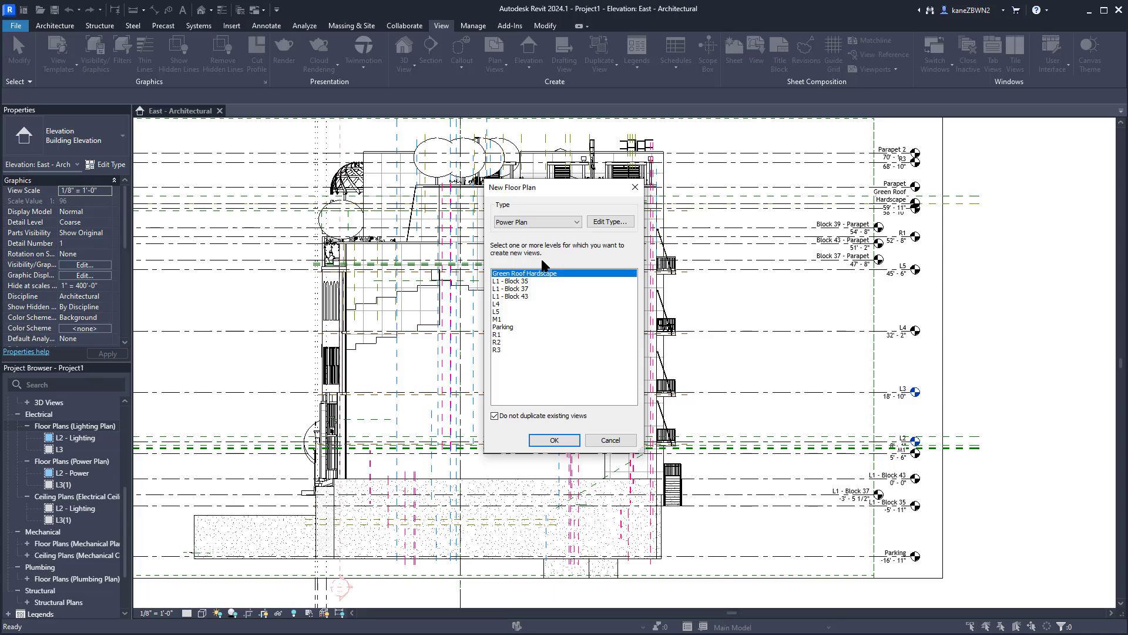
pyautogui.keyDown('shift'); pyautogui.click(497, 350); pyautogui.keyUp('shift')
pyautogui.click(554, 439)
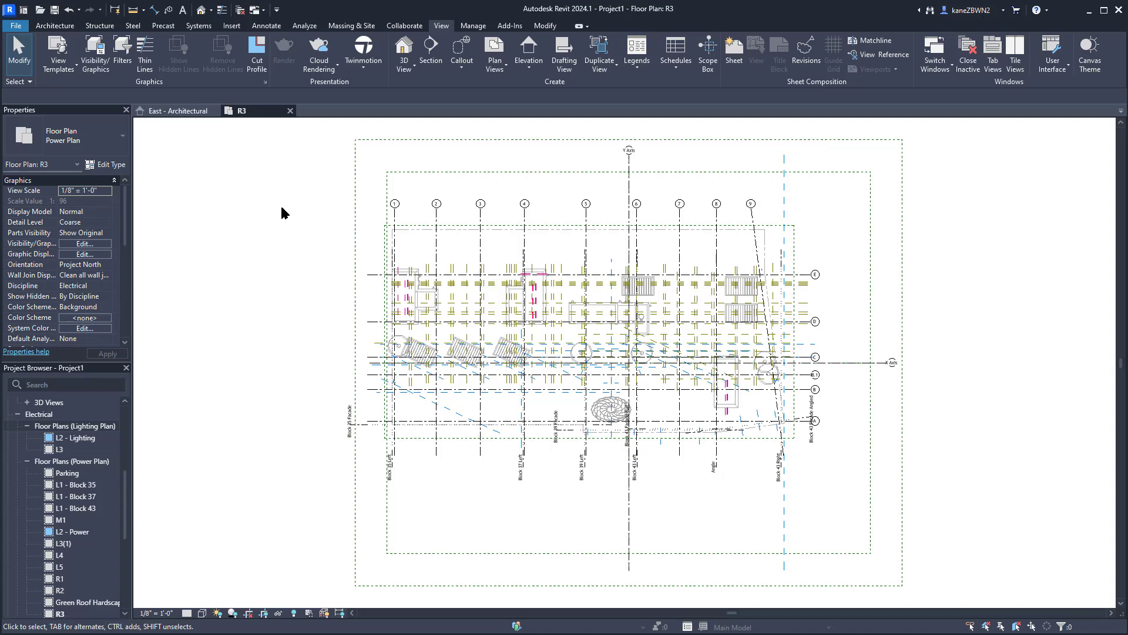
# - Create Mechanical Plan floor plan views for all listed levels from Green Roof Hardscape to R3
pyautogui.click(495, 53)
pyautogui.click(517, 88)
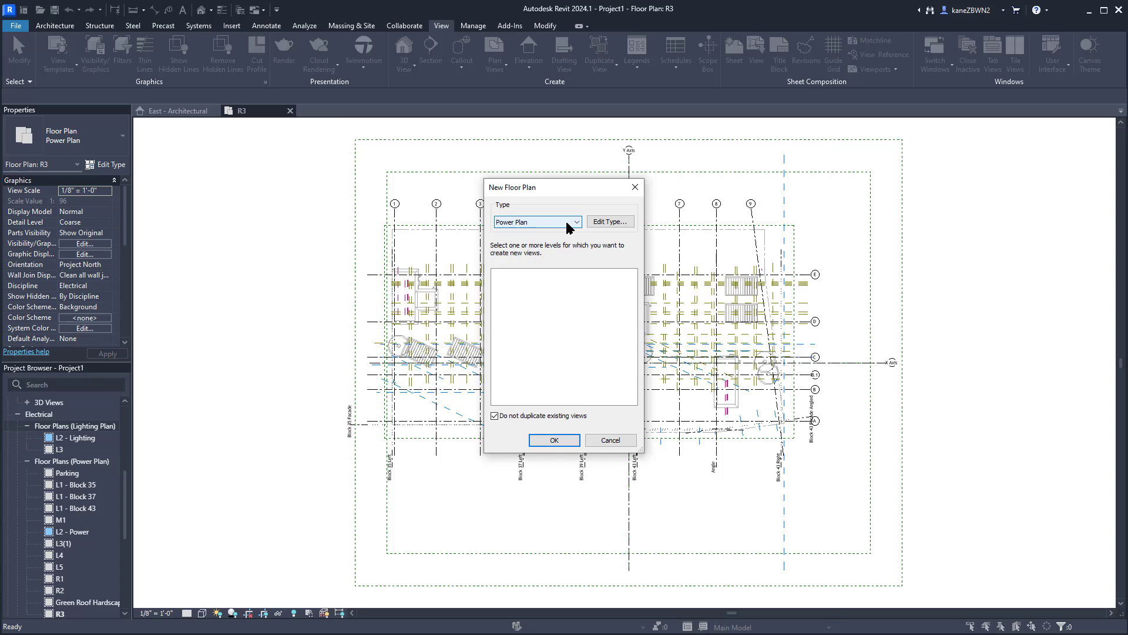
pyautogui.click(568, 223)
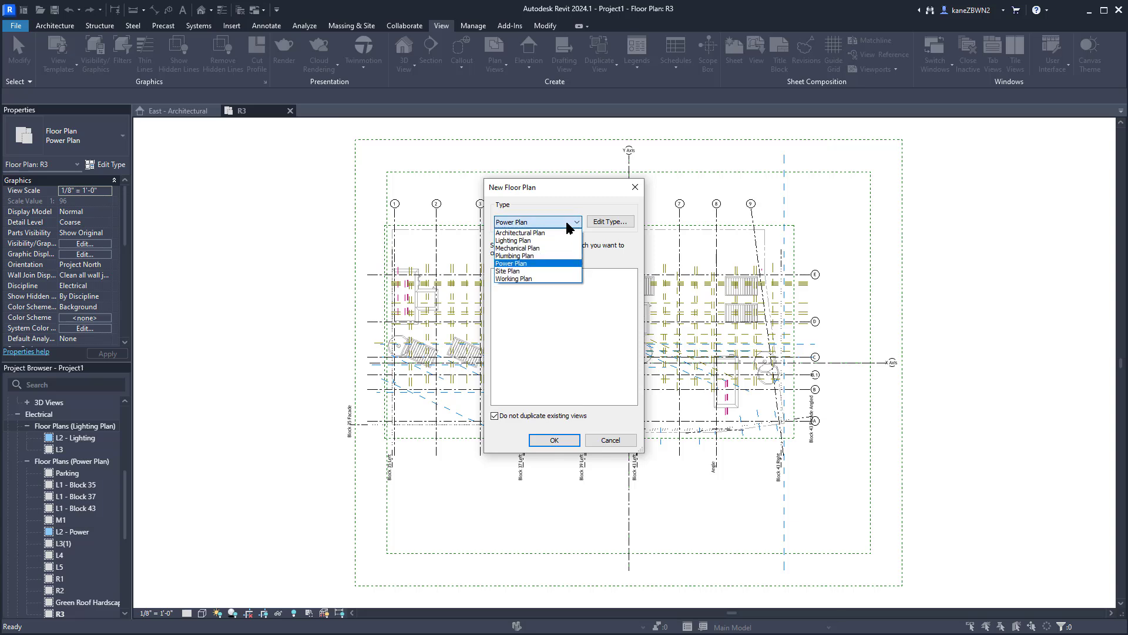
pyautogui.click(530, 248)
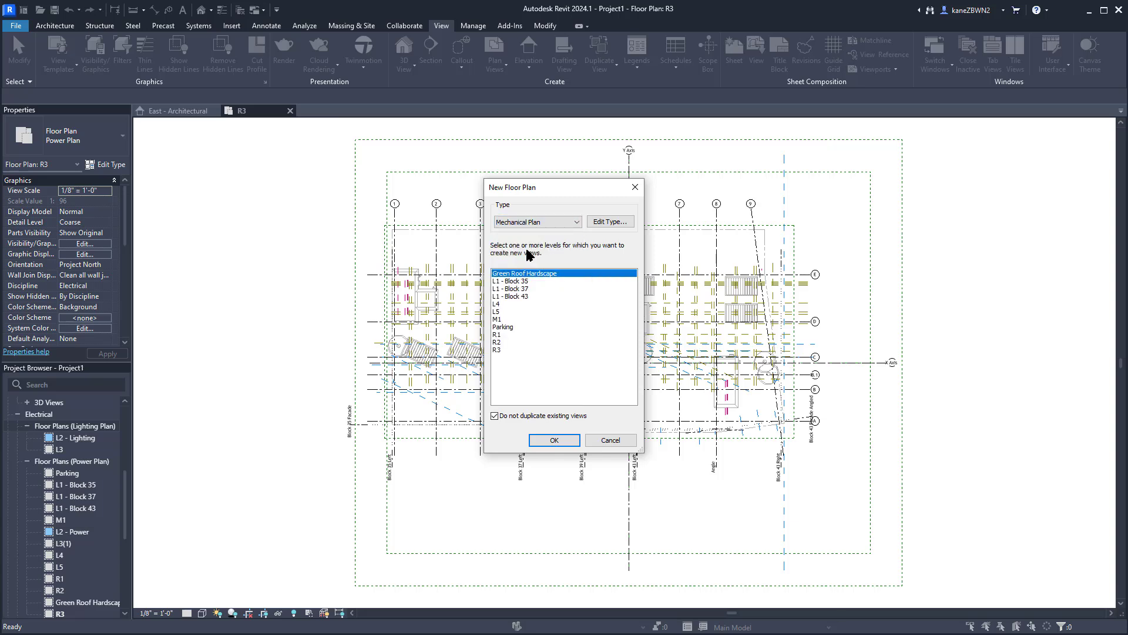
pyautogui.keyDown('shift'); pyautogui.click(504, 351); pyautogui.keyUp('shift')
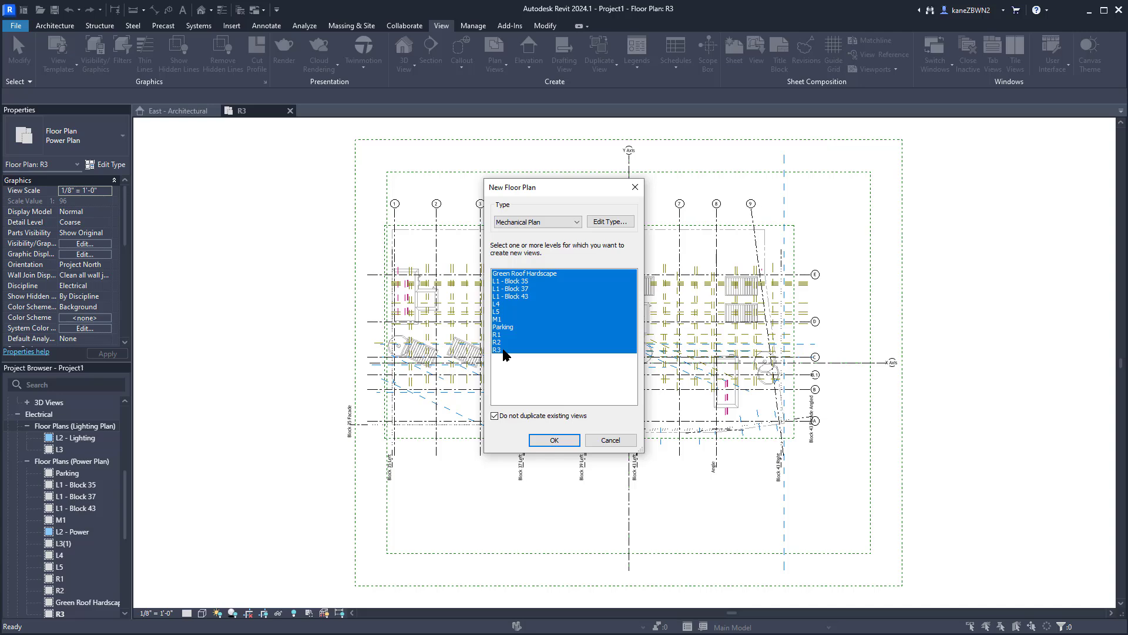
pyautogui.press('Return')
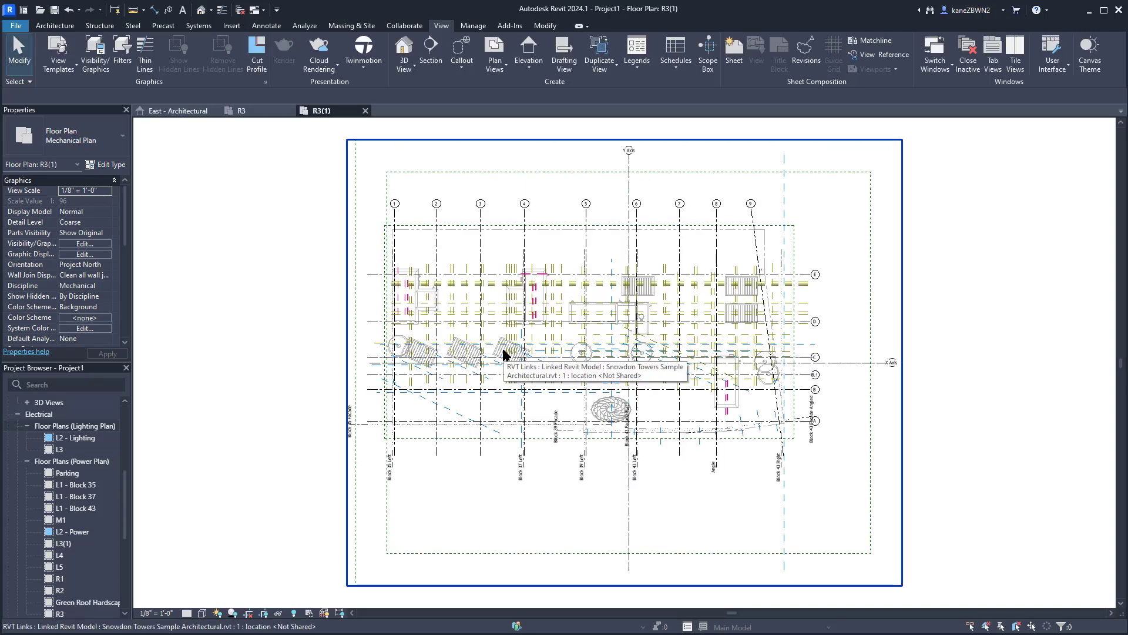
# - Create Lighting Plan floor plan views for all listed levels from Green Roof Hardscape to R3
pyautogui.press('Return')
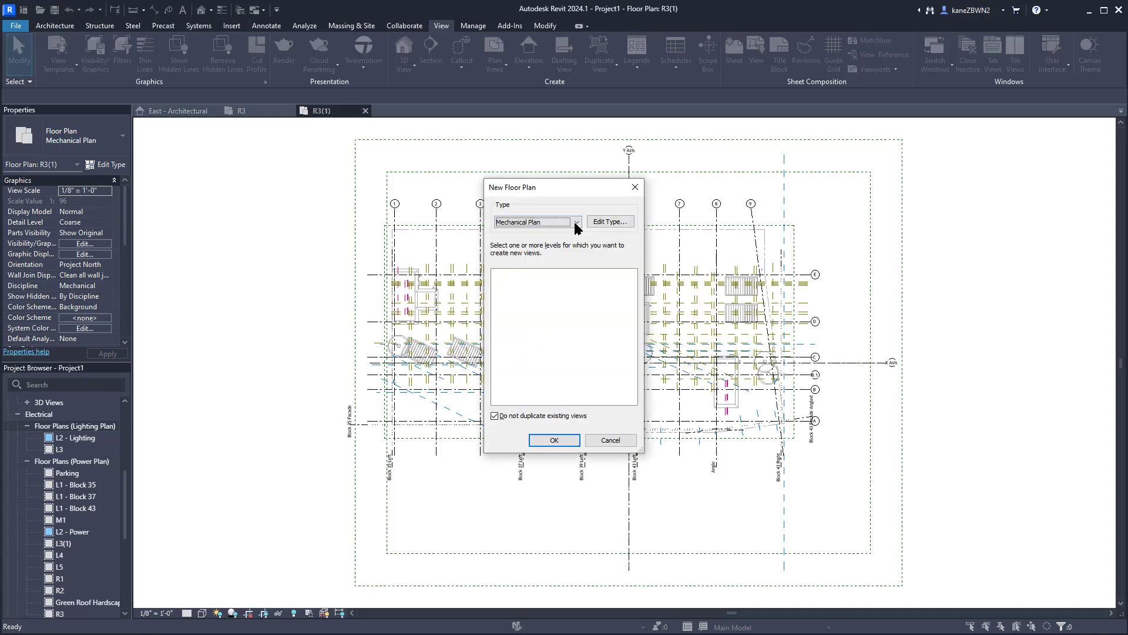
pyautogui.click(576, 223)
pyautogui.click(562, 240)
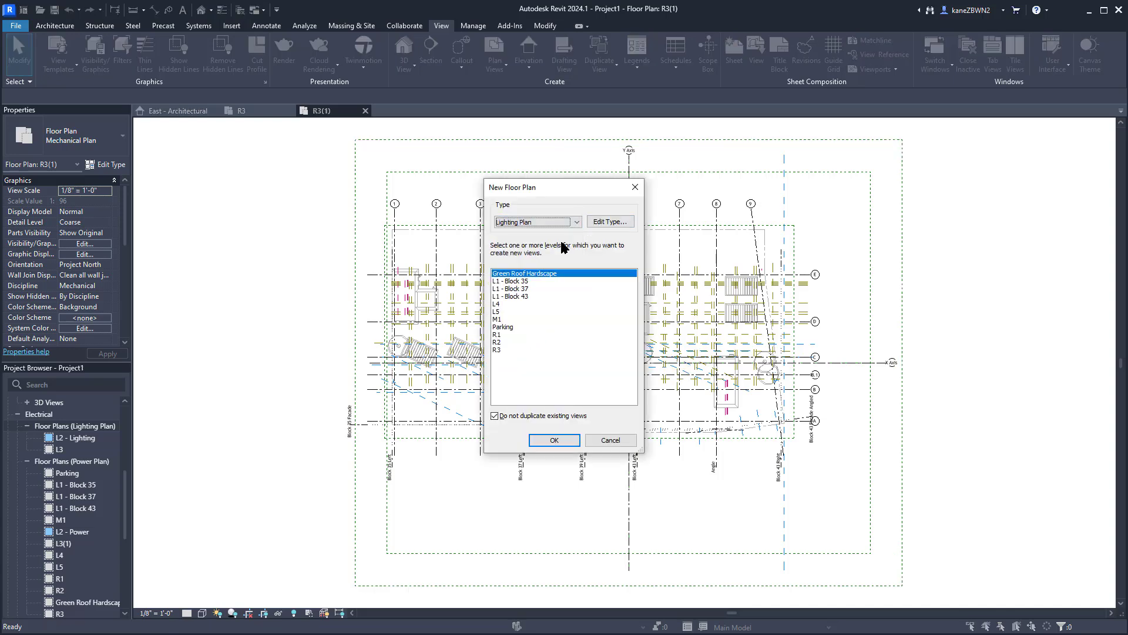
pyautogui.keyDown('shift'); pyautogui.click(505, 352); pyautogui.keyUp('shift')
pyautogui.press('Return')
# - Create Plumbing Plan floor plan views for all remaining levels up to R3
pyautogui.press('Return')
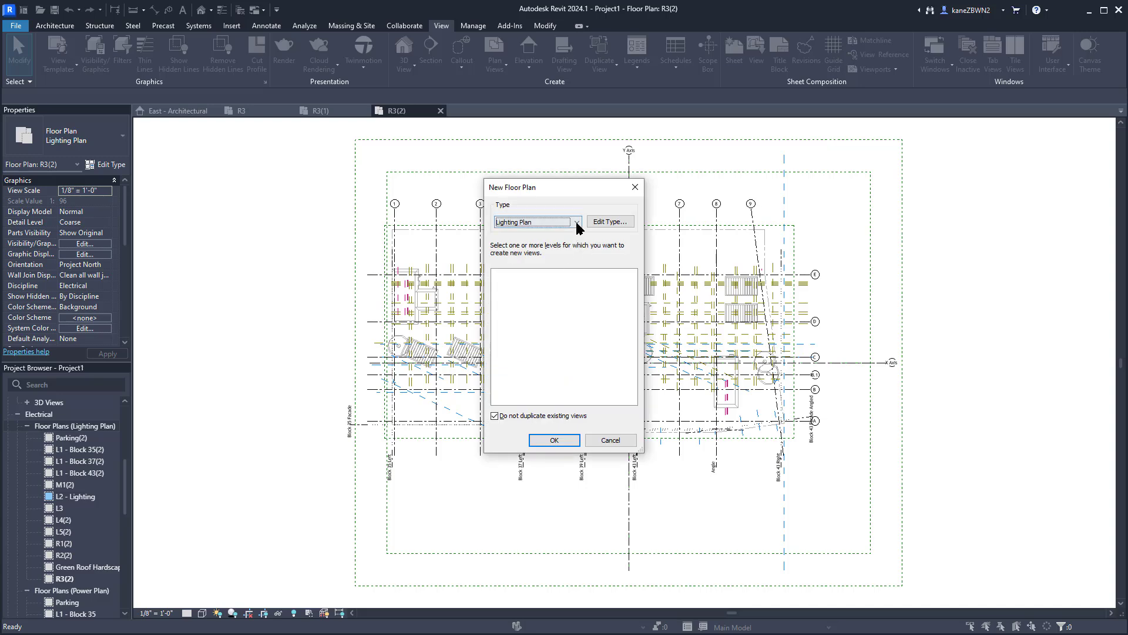
pyautogui.click(577, 222)
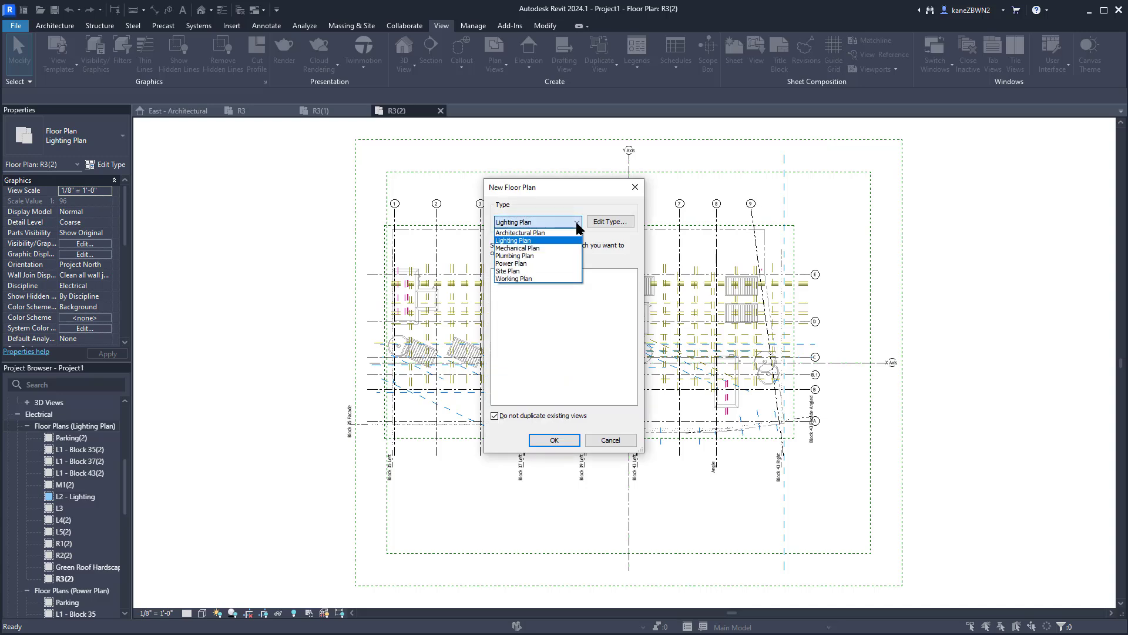
pyautogui.click(535, 264)
pyautogui.keyDown('shift'); pyautogui.click(504, 356); pyautogui.keyUp('shift')
pyautogui.press('Return')
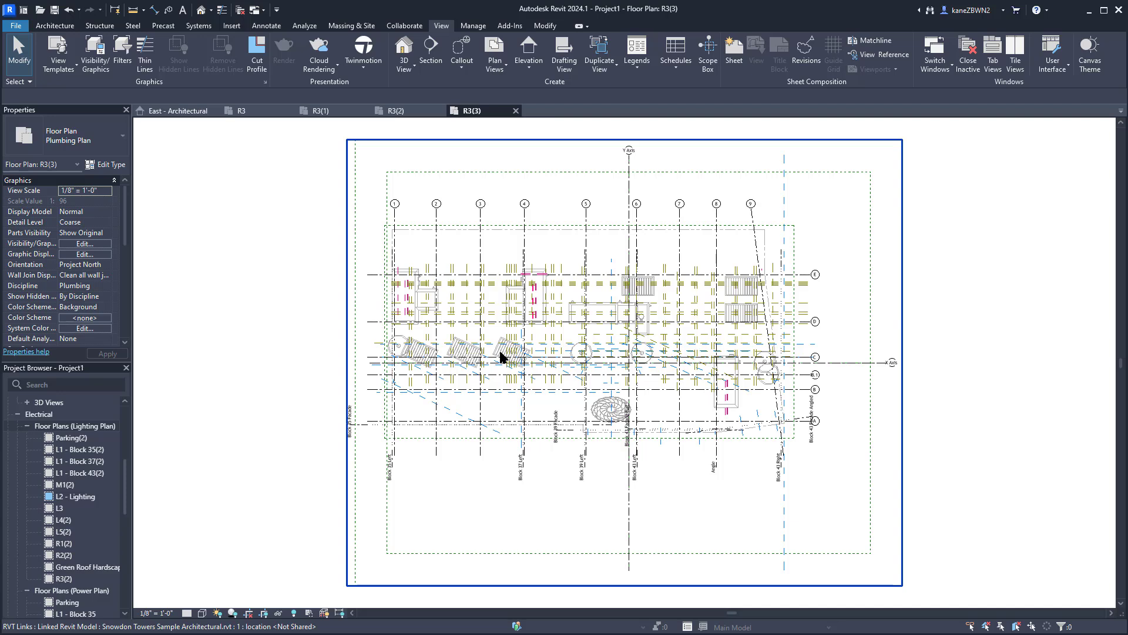
# - Create Electrical Ceiling Plan reflected ceiling views for all listed levels from Green Roof Hardscape to R3
pyautogui.click(506, 69)
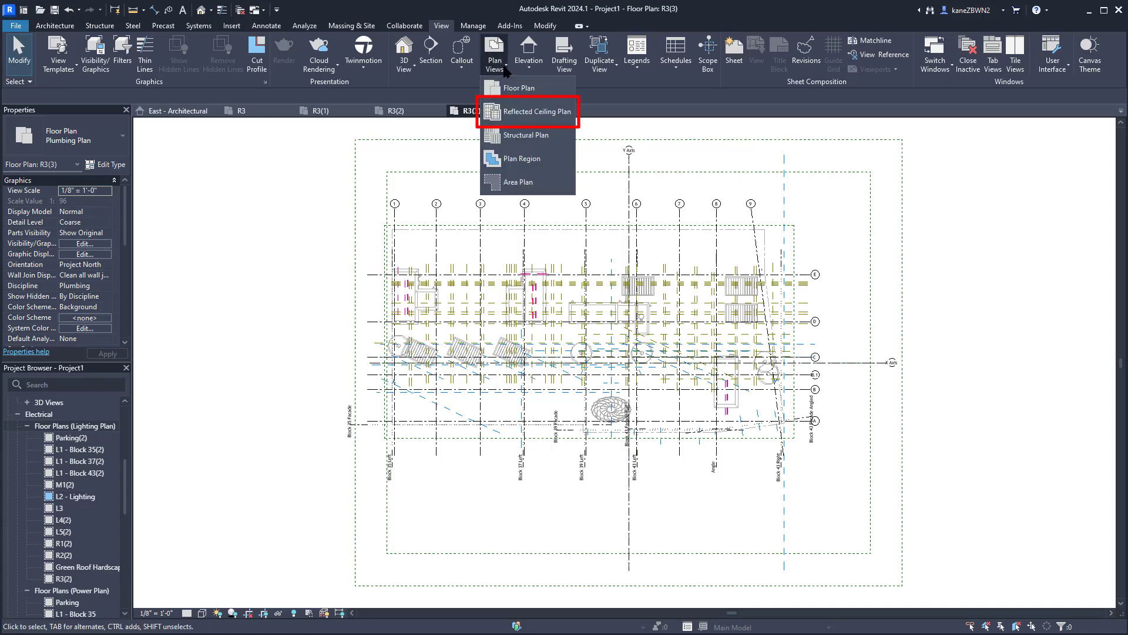
pyautogui.click(533, 111)
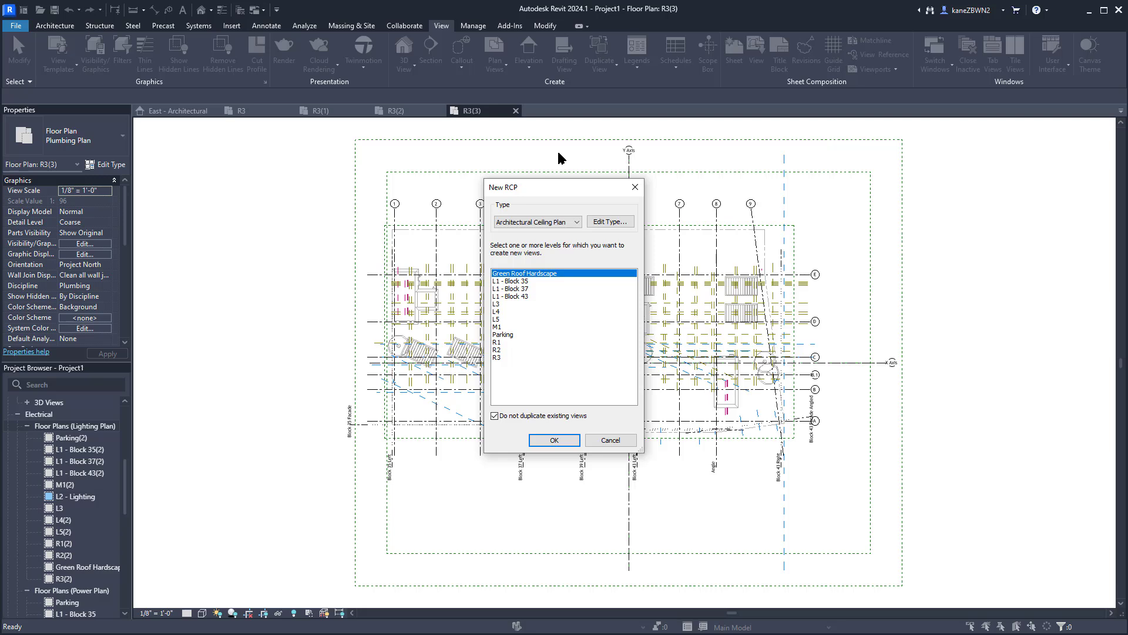
pyautogui.click(561, 222)
pyautogui.click(558, 241)
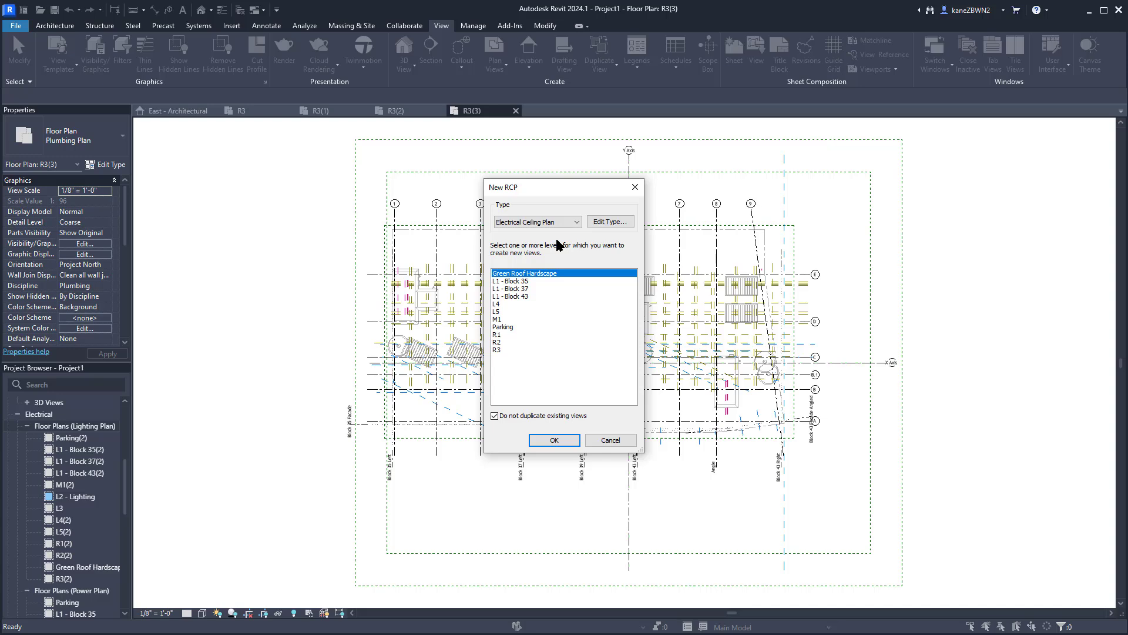
pyautogui.keyDown('shift'); pyautogui.click(505, 350); pyautogui.keyUp('shift')
pyautogui.press('Return')
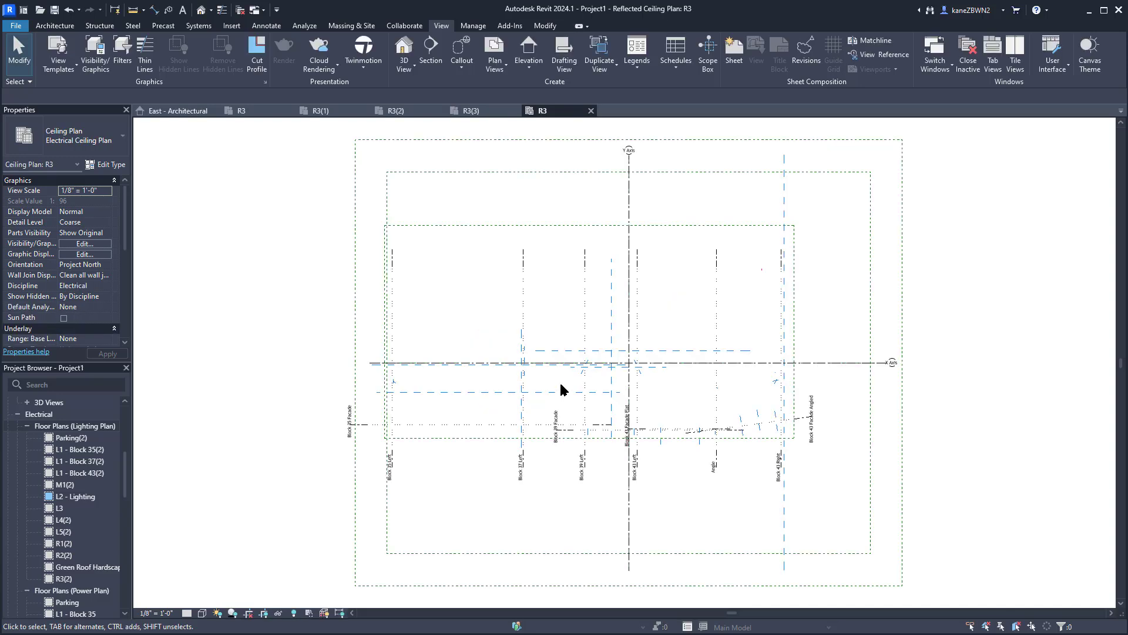
# - Create Mechanical Ceiling Plan reflected ceiling views for all remaining levels up to R3
pyautogui.press('Return')
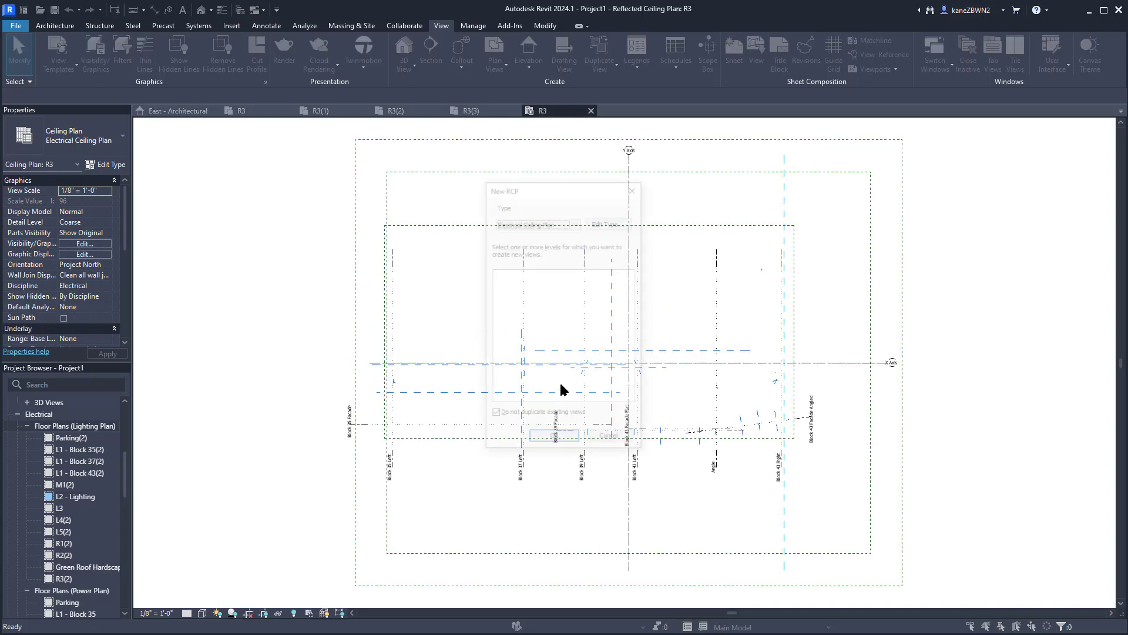
pyautogui.click(578, 222)
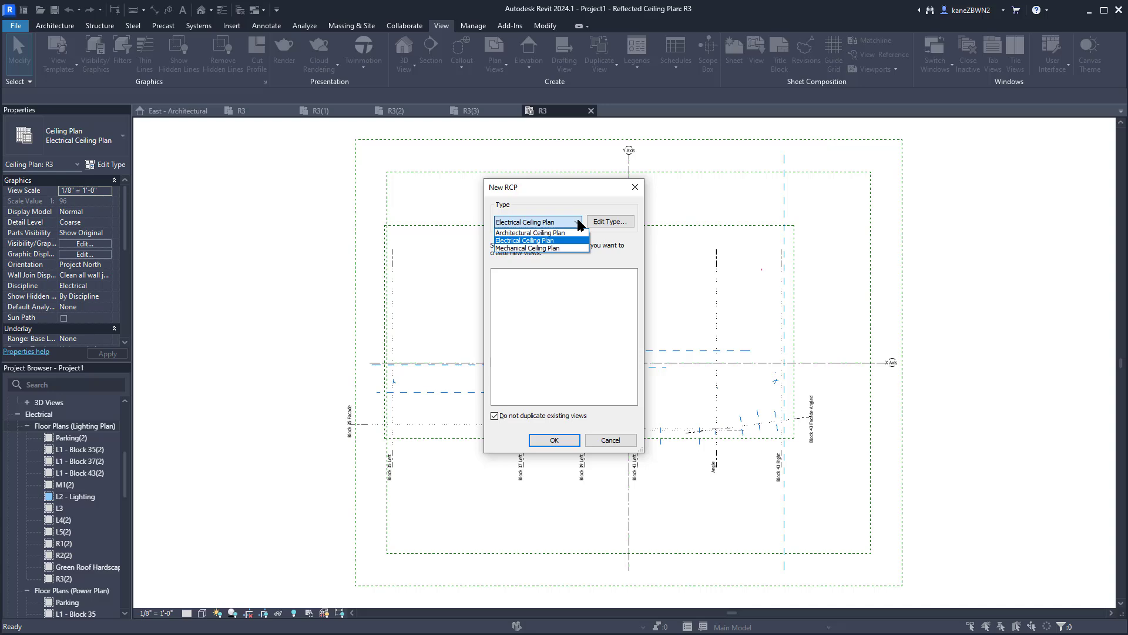
pyautogui.click(564, 248)
pyautogui.keyDown('shift'); pyautogui.click(504, 350); pyautogui.keyUp('shift')
pyautogui.press('Return')
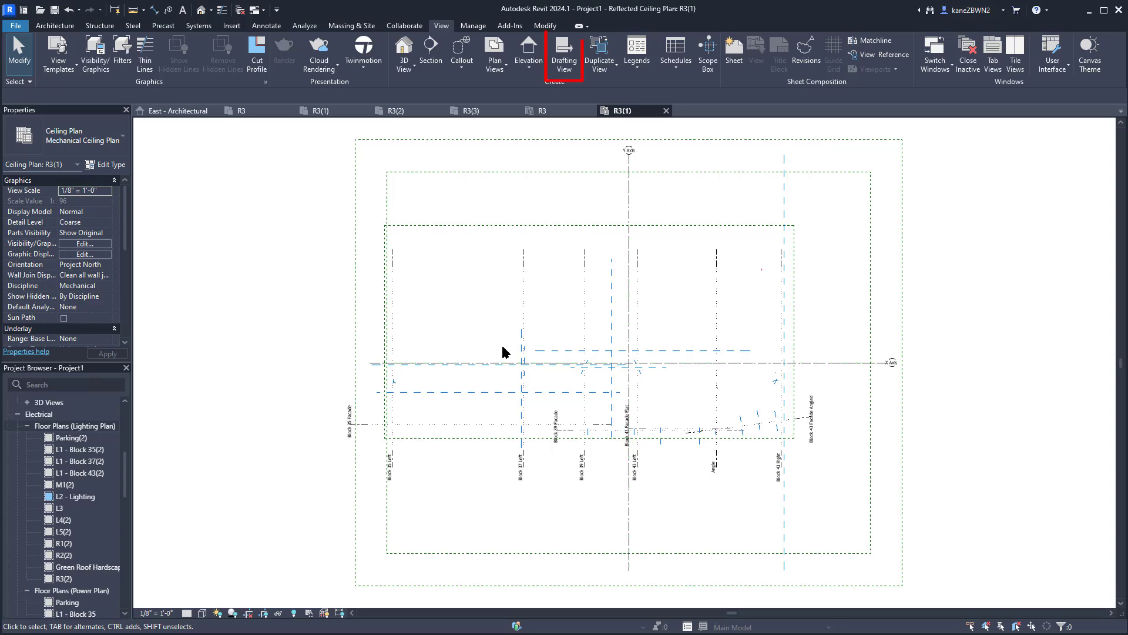
# - Create a drafting view named SINGLE-LINE DIAGRAM and open its discipline property for editing
pyautogui.click(565, 59)
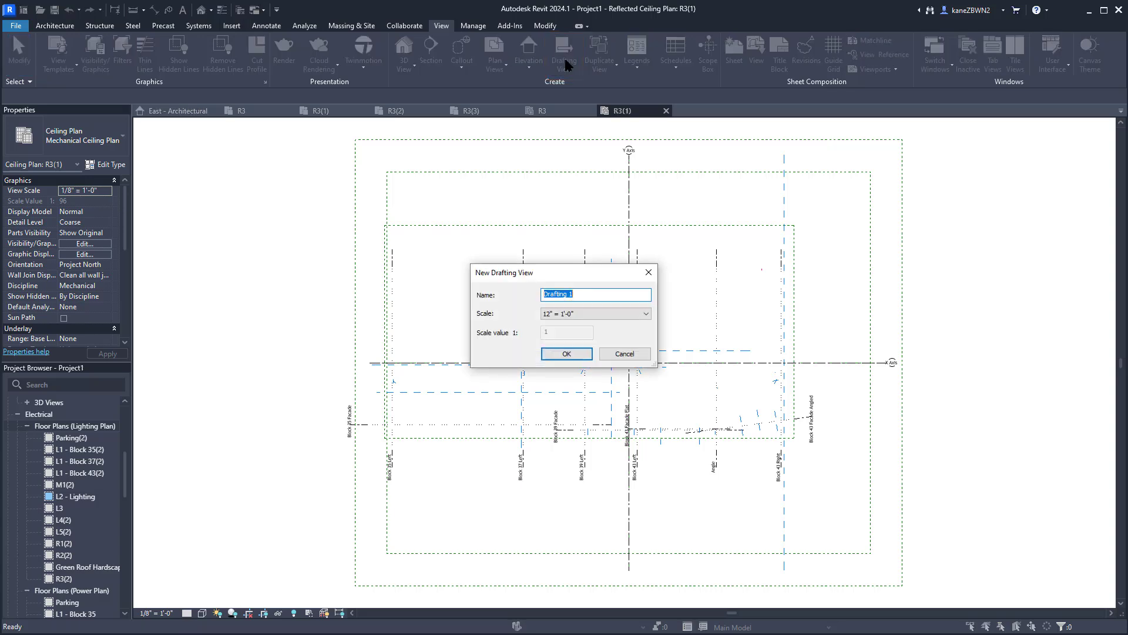
pyautogui.write('SINGLE-LINE DIAGRAM')
pyautogui.click(553, 355)
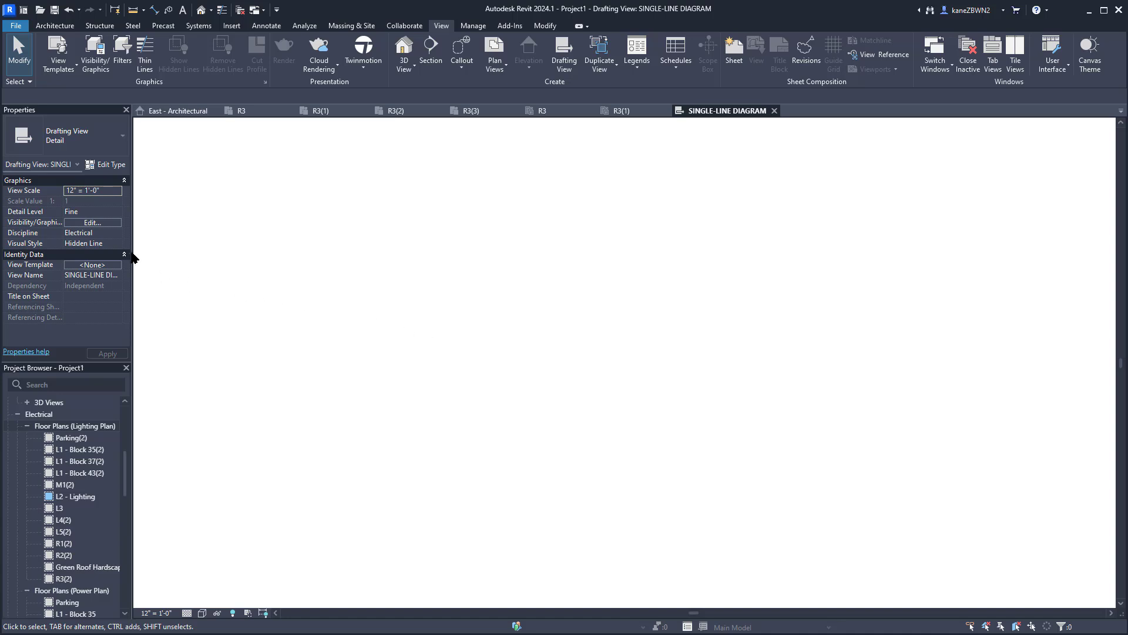
pyautogui.click(116, 233)
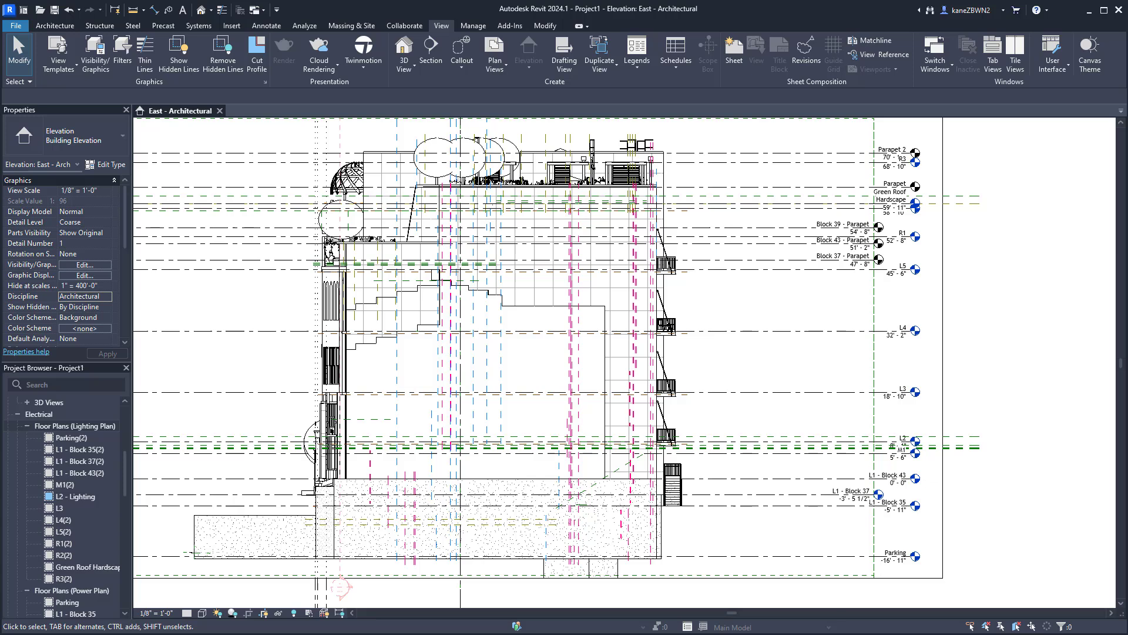
# - Find the L4 views in the project browser and open the L4 electrical Power Plan
pyautogui.write('l4')
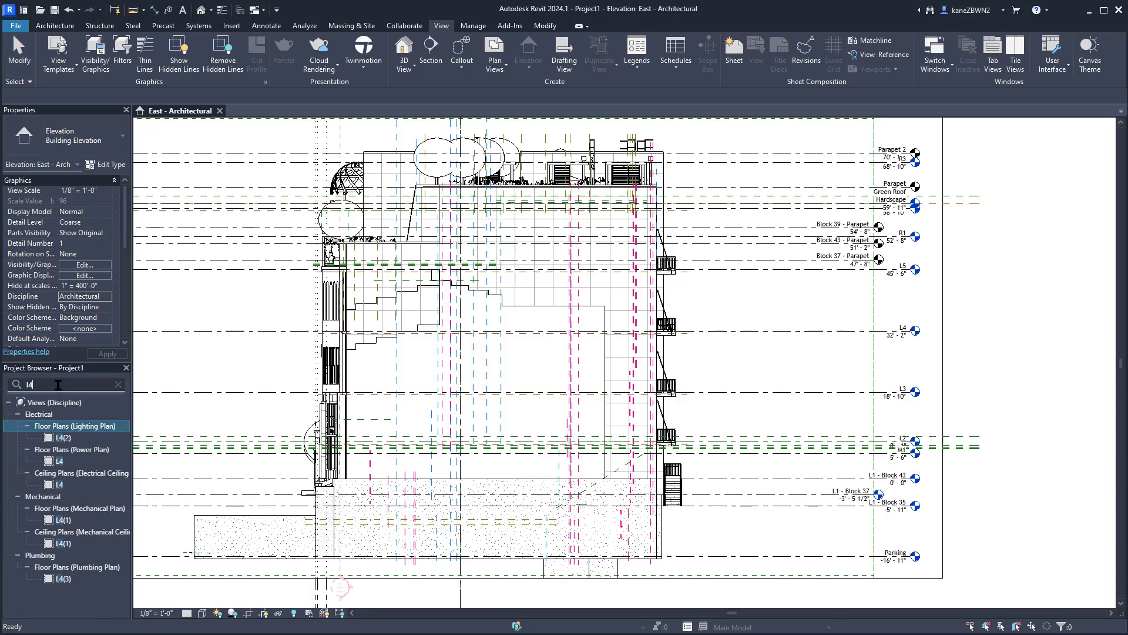
pyautogui.doubleClick(59, 461)
pyautogui.scroll(4, 610, 335)
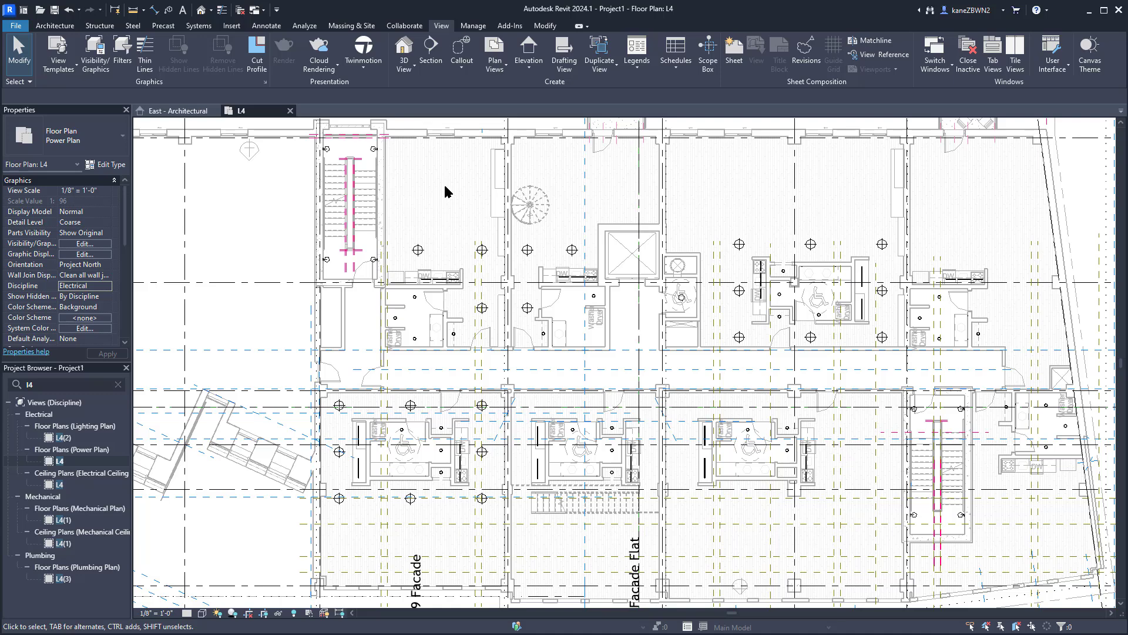
# - Enable Room Bounding in the type properties of the linked Snowdon Towers architectural model
pyautogui.click(497, 238)
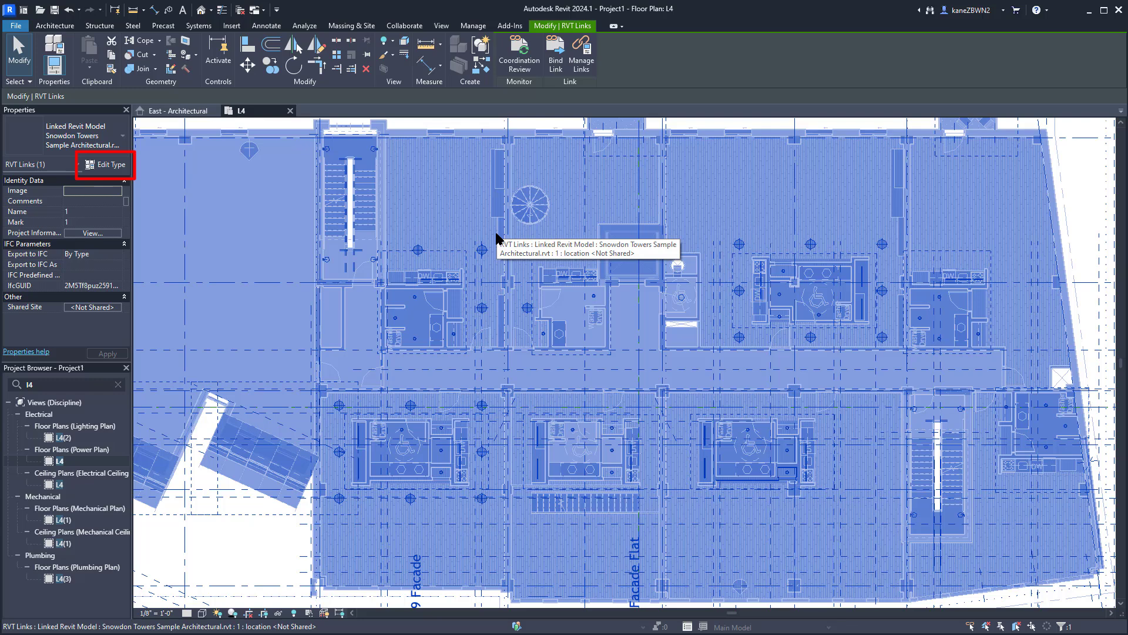
pyautogui.click(101, 165)
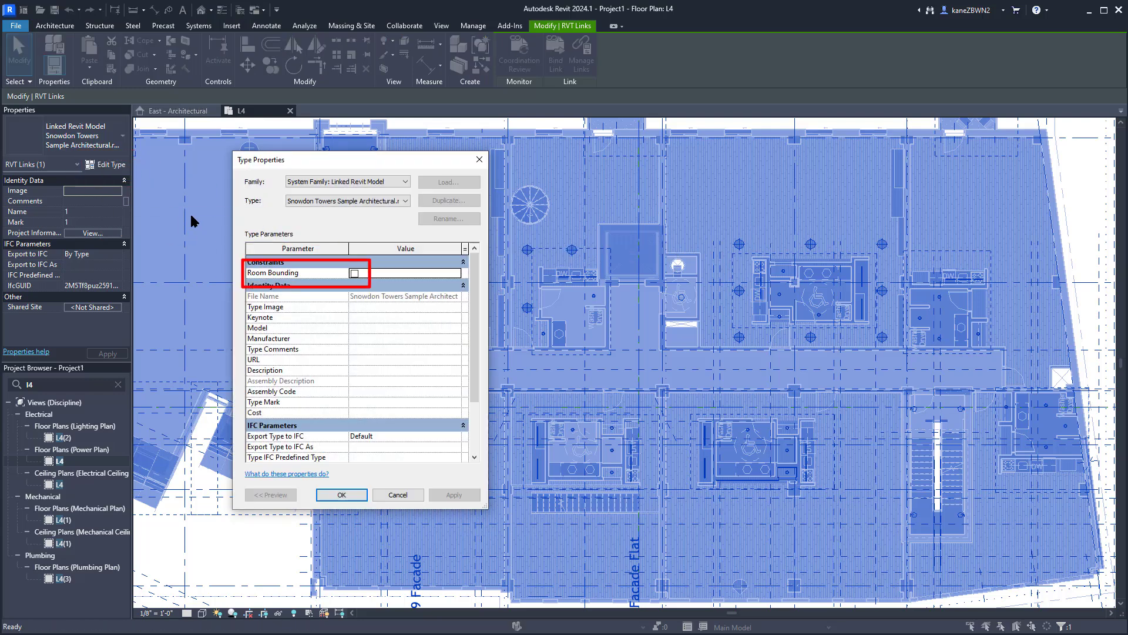
pyautogui.click(354, 273)
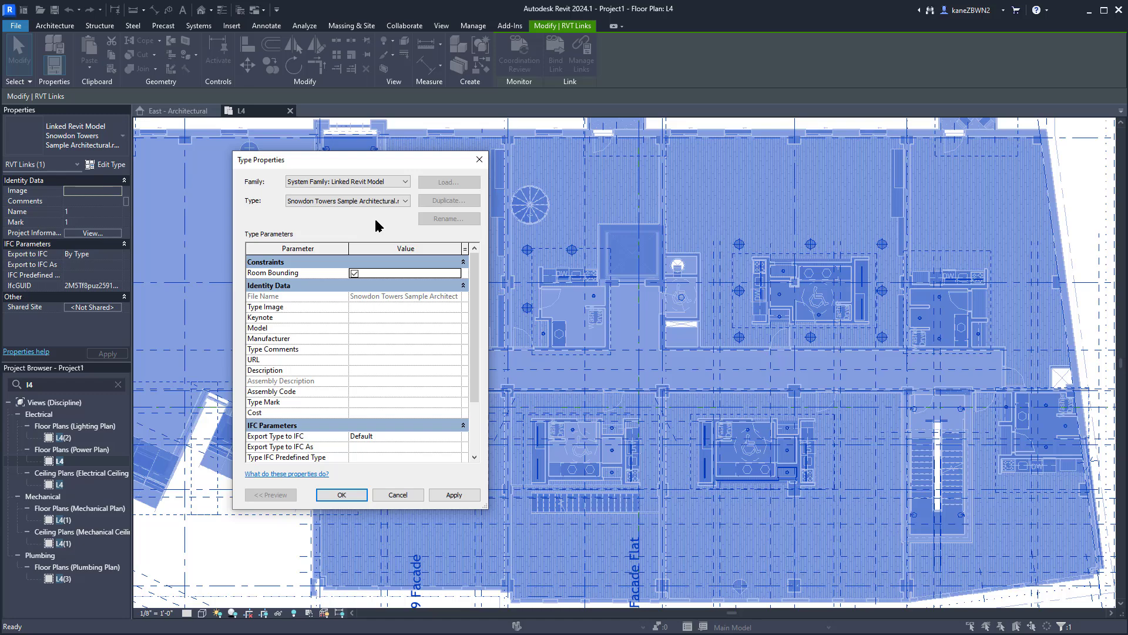
pyautogui.press('Escape')
pyautogui.press('Escape')
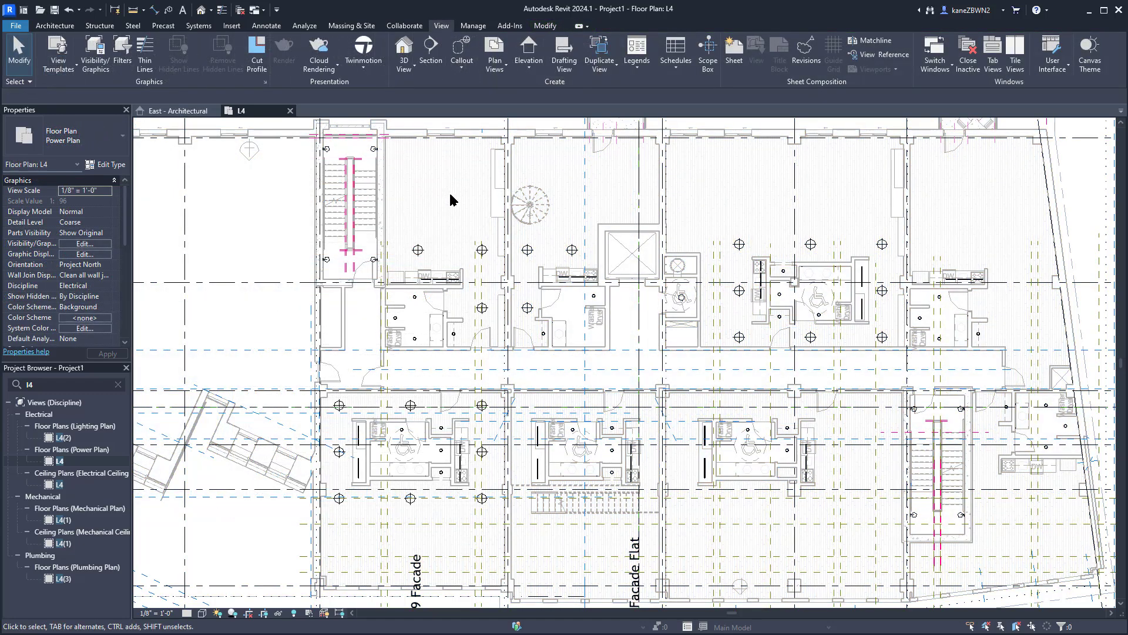
# - Start the Space command and load the Space Tag.rfa family for tagging spaces
pyautogui.click(305, 26)
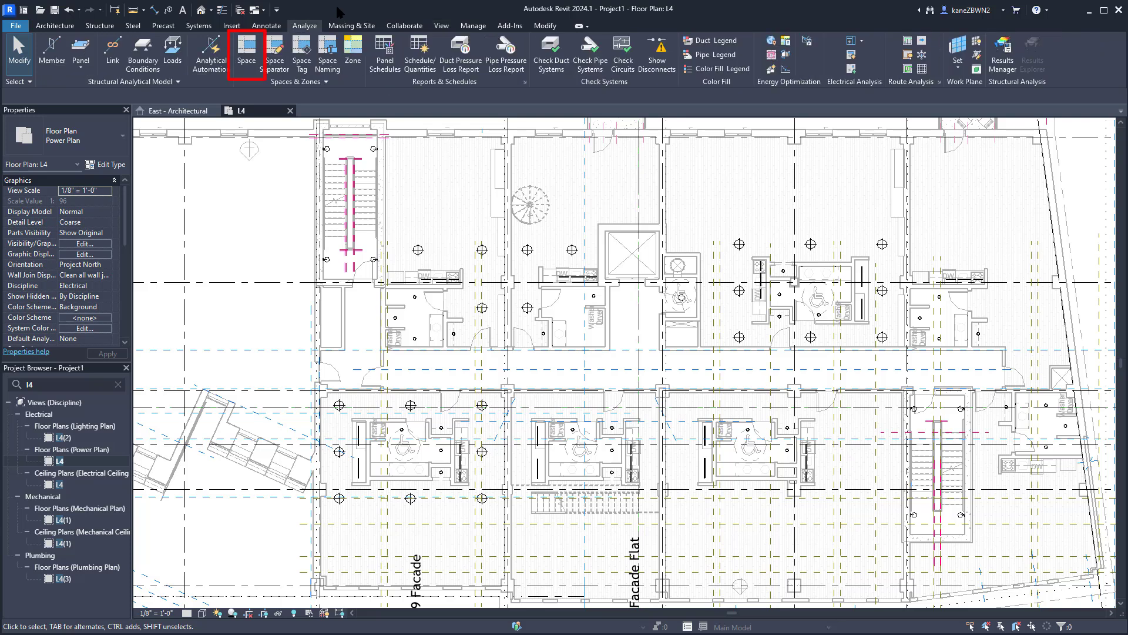
pyautogui.click(246, 50)
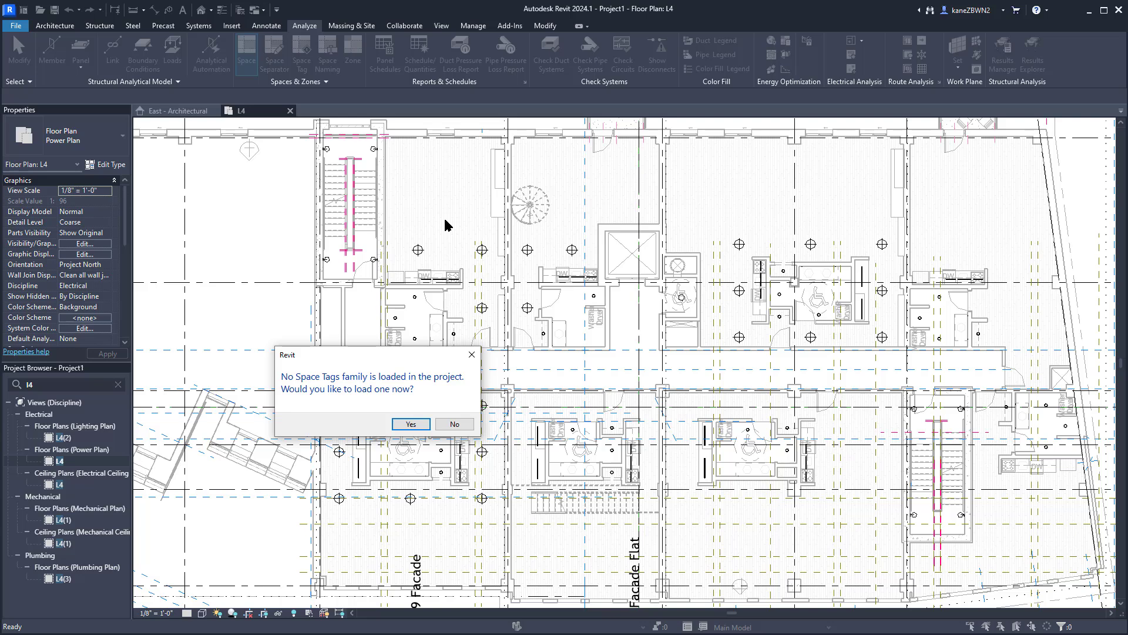
pyautogui.press('Return')
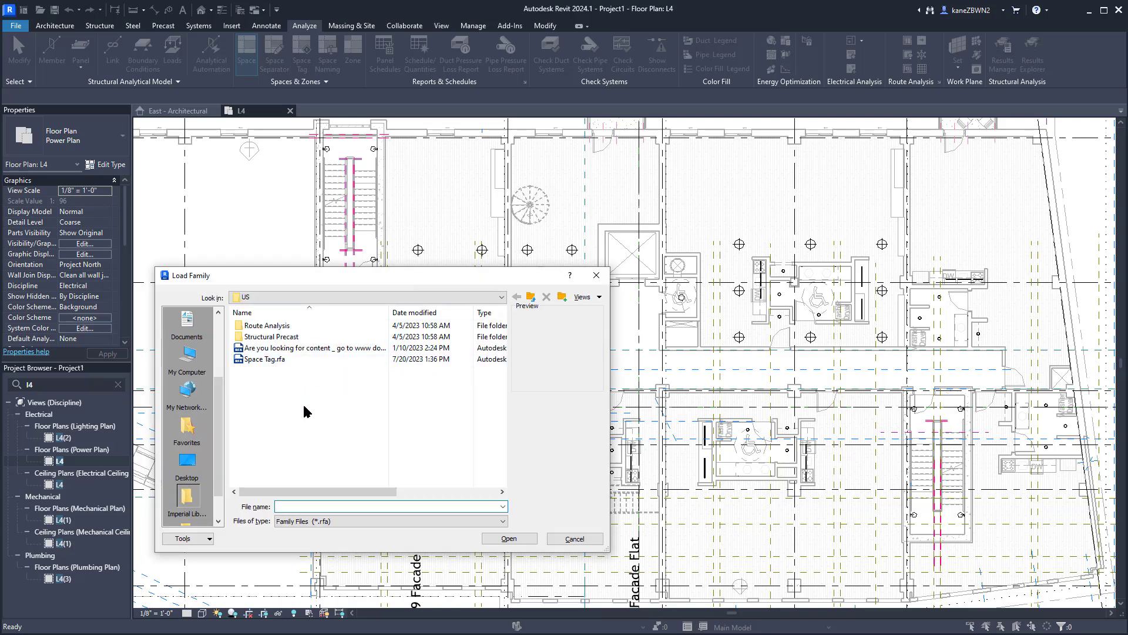
pyautogui.doubleClick(291, 359)
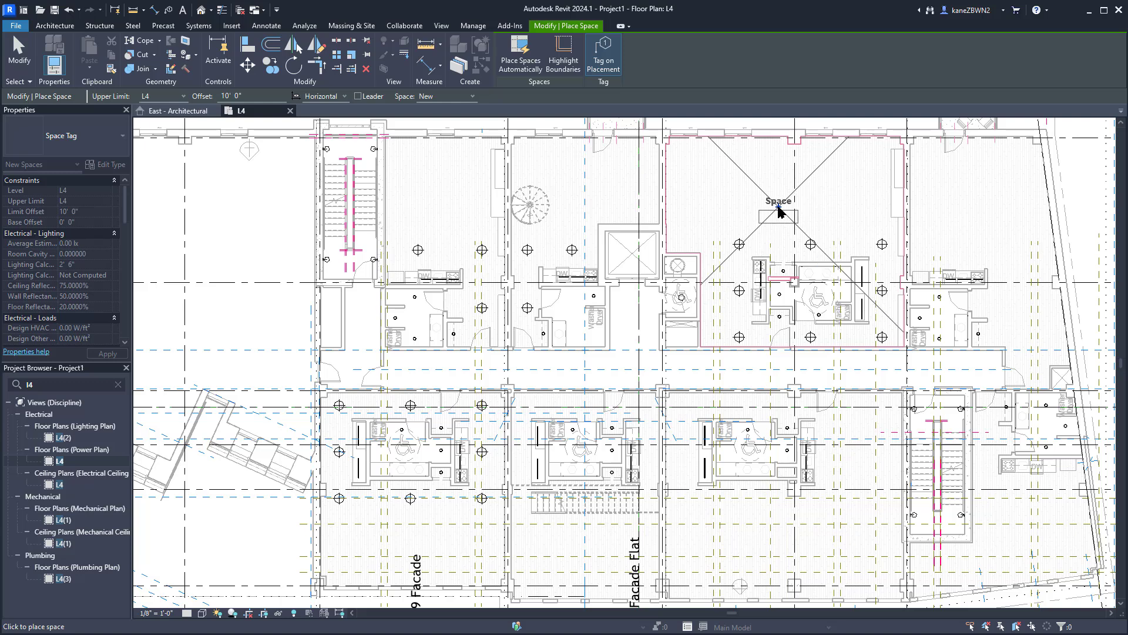
# - Place a tagged space in the large upper unit beside the elevator and review its room number and name properties
pyautogui.click(778, 210)
pyautogui.press('Escape')
pyautogui.press('Escape')
pyautogui.click(777, 205)
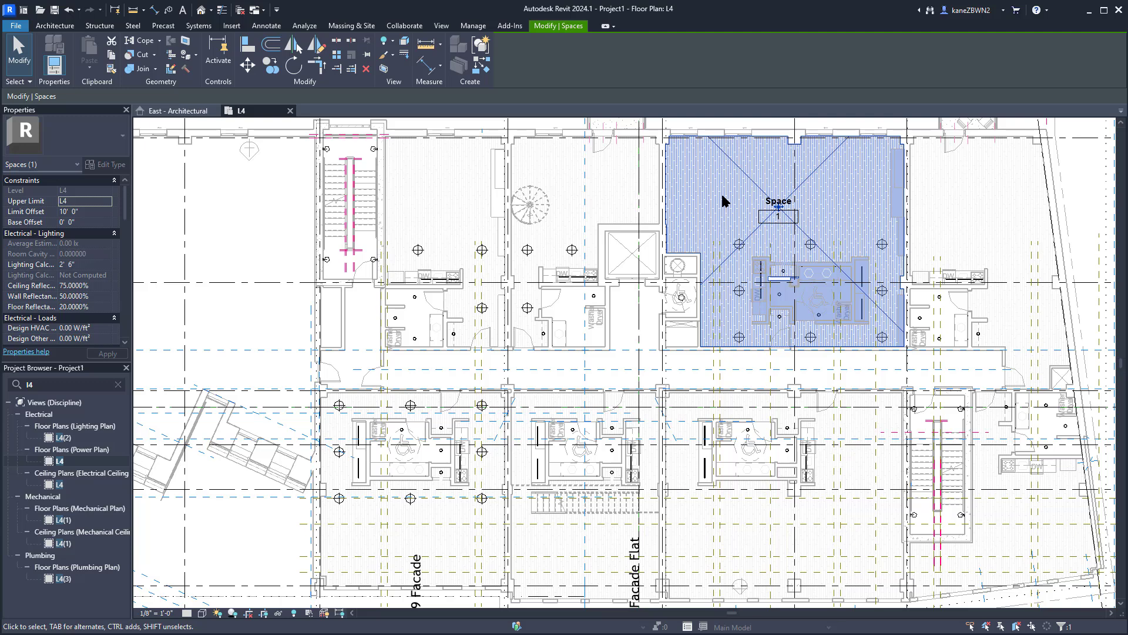
pyautogui.scroll(-6, 89, 260)
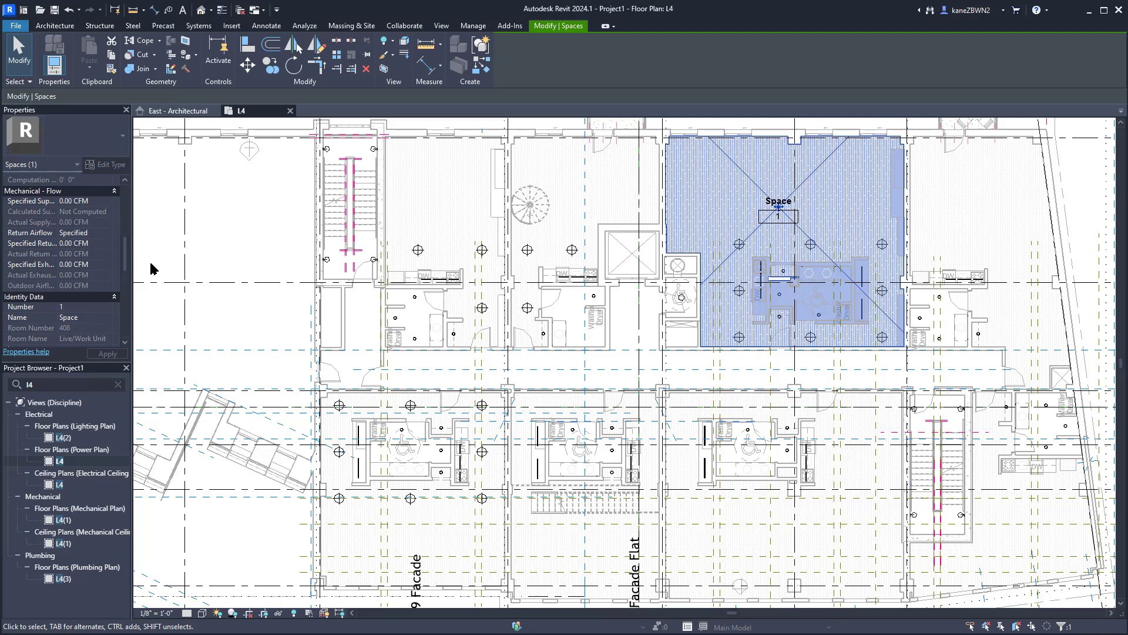
pyautogui.click(267, 241)
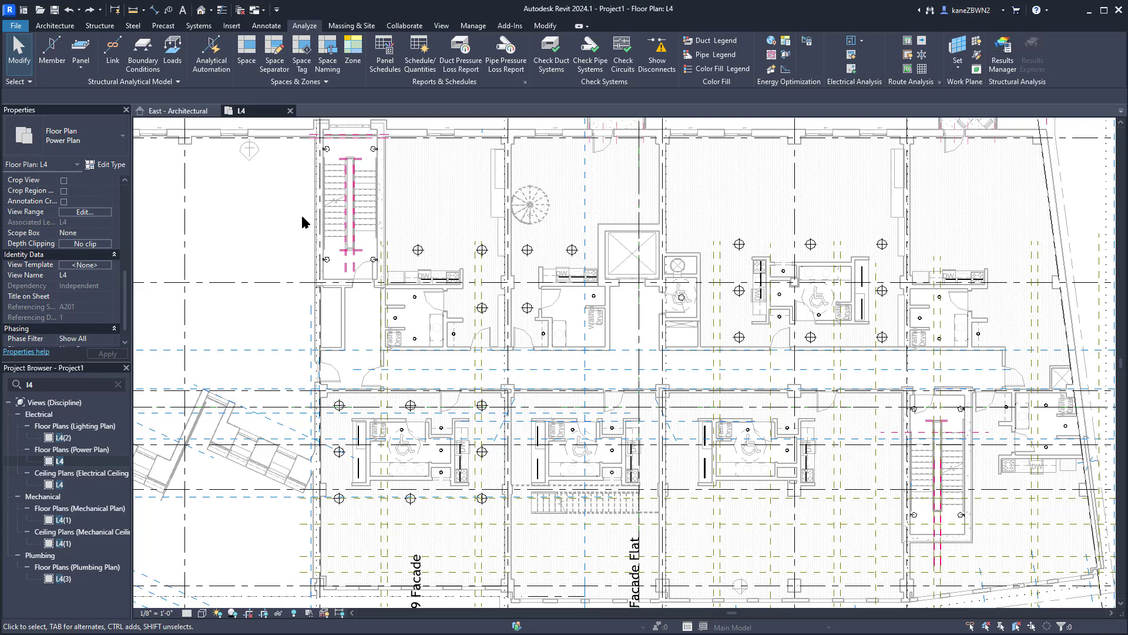
# - Place tagged spaces automatically in all enclosed areas of the L4 Power Plan
pyautogui.click(246, 50)
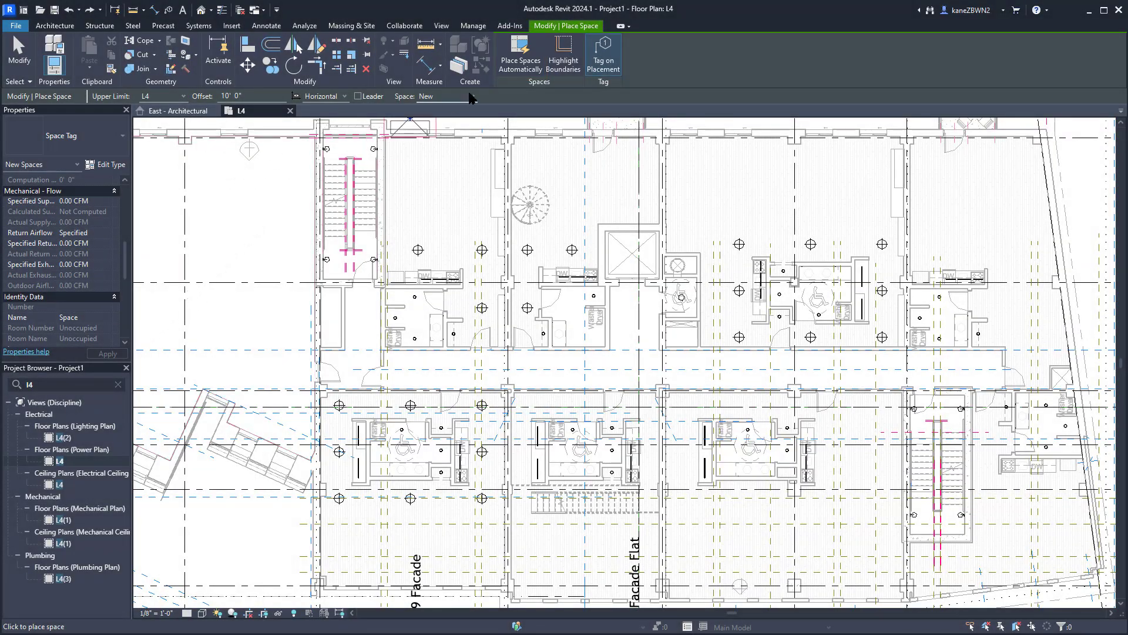
pyautogui.click(521, 54)
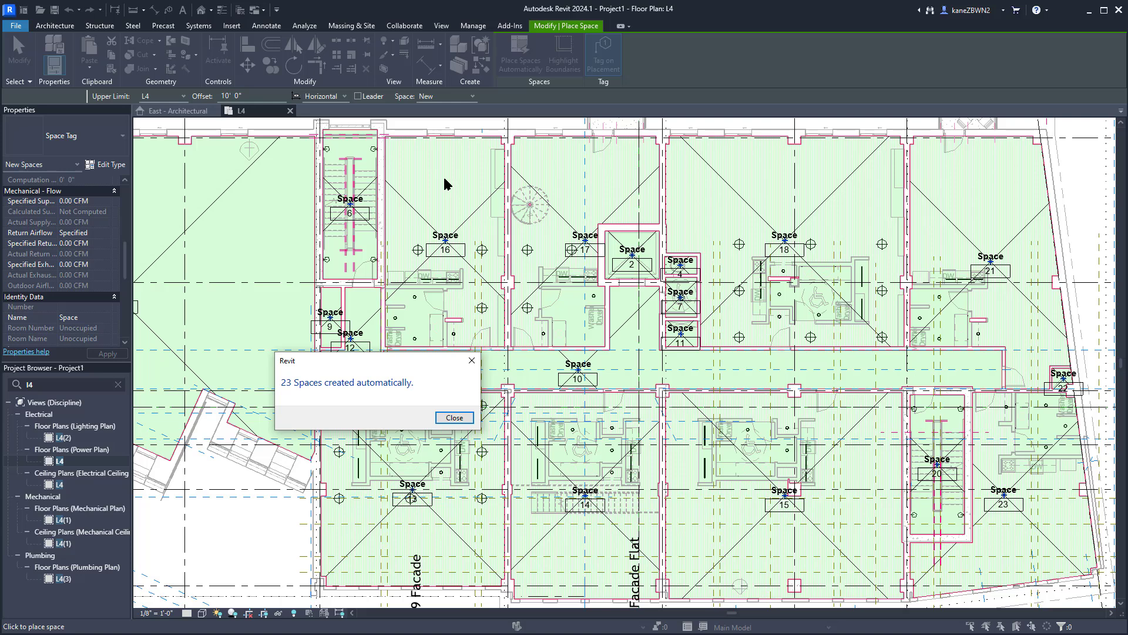
pyautogui.click(452, 417)
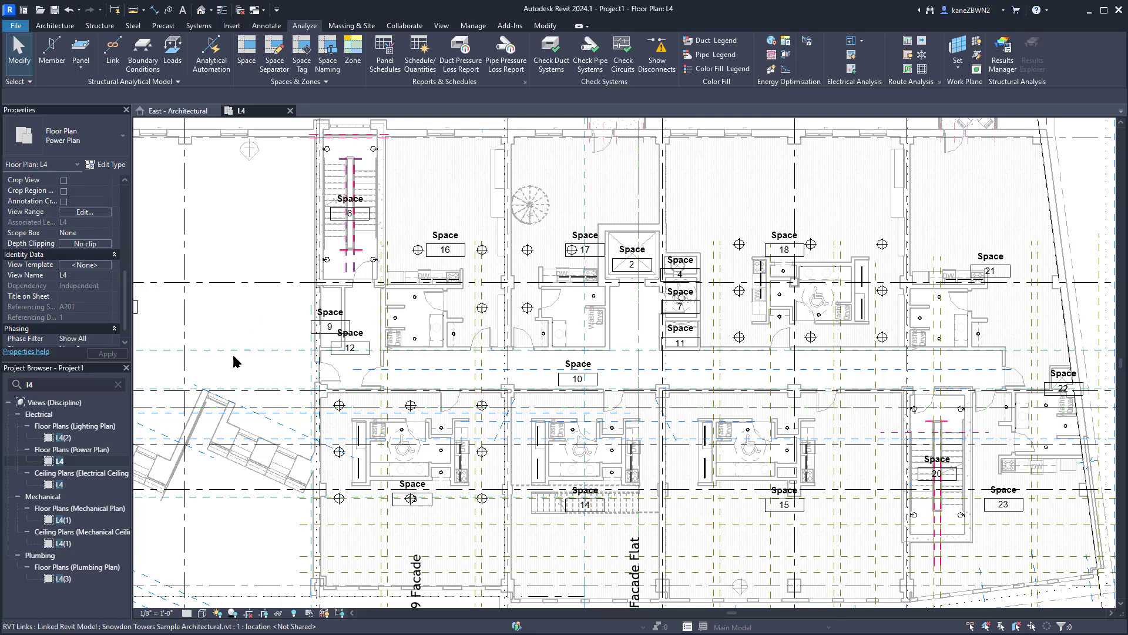
# - Open the L4 Mechanical Plan and search the project browser for the L2 views
pyautogui.doubleClick(63, 520)
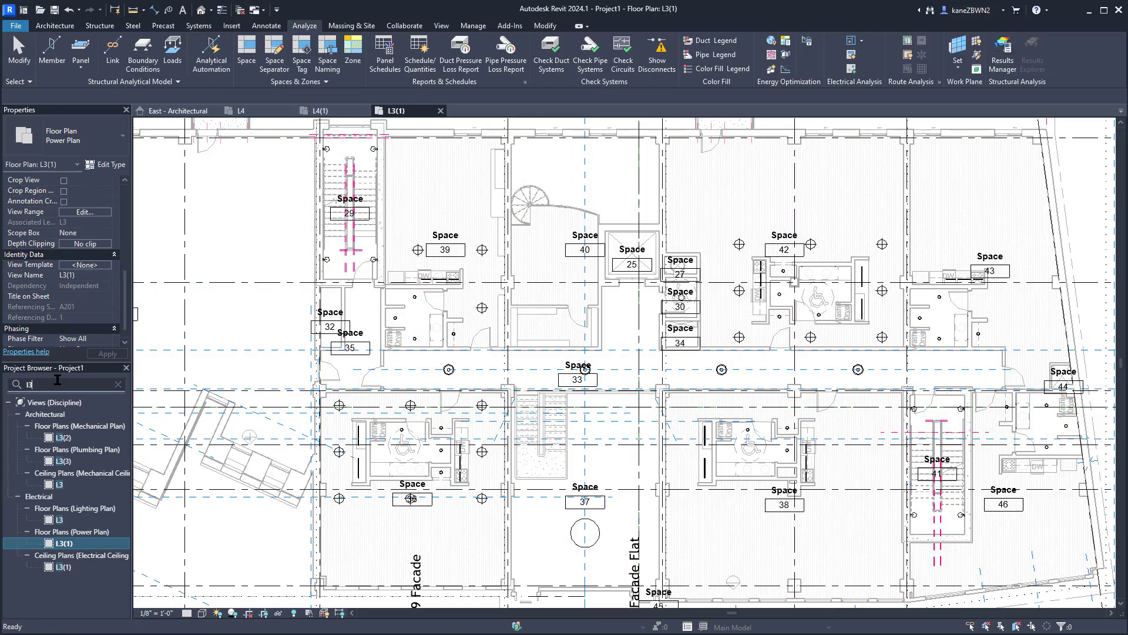
pyautogui.write('2')
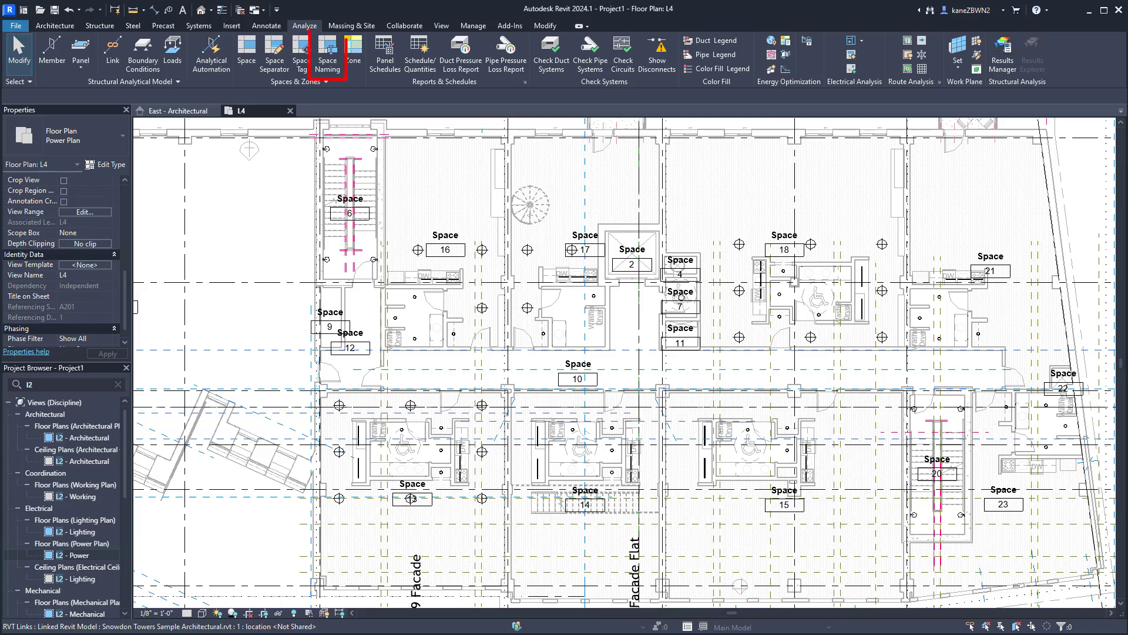
# - Apply Space Naming to the spaces on all levels, using both the names and numbers of the linked rooms
pyautogui.click(328, 54)
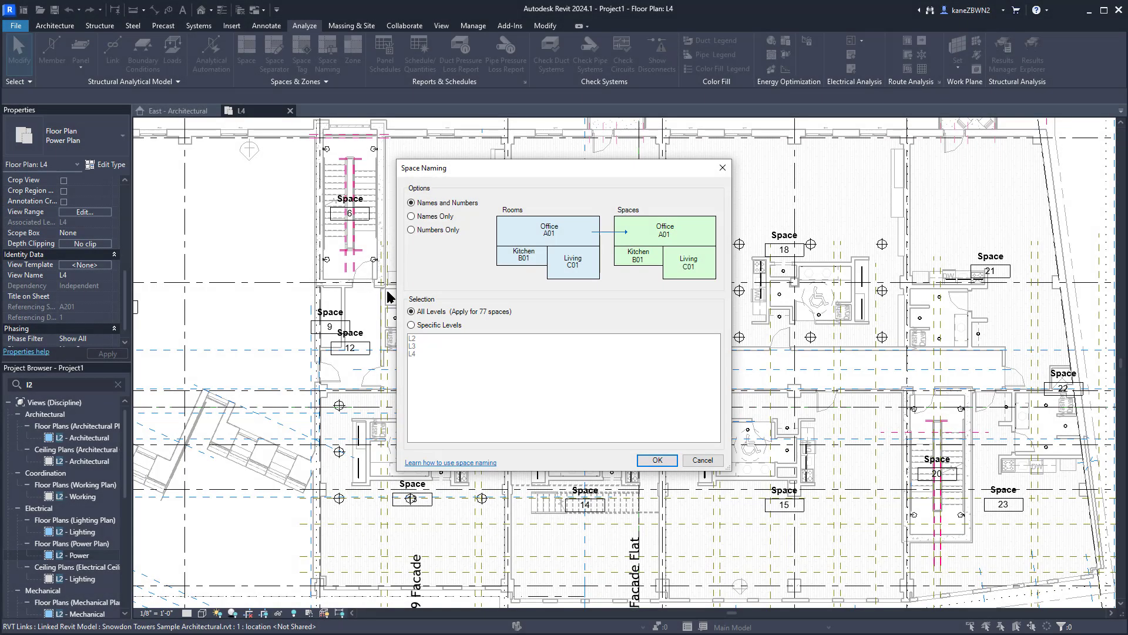
pyautogui.click(657, 459)
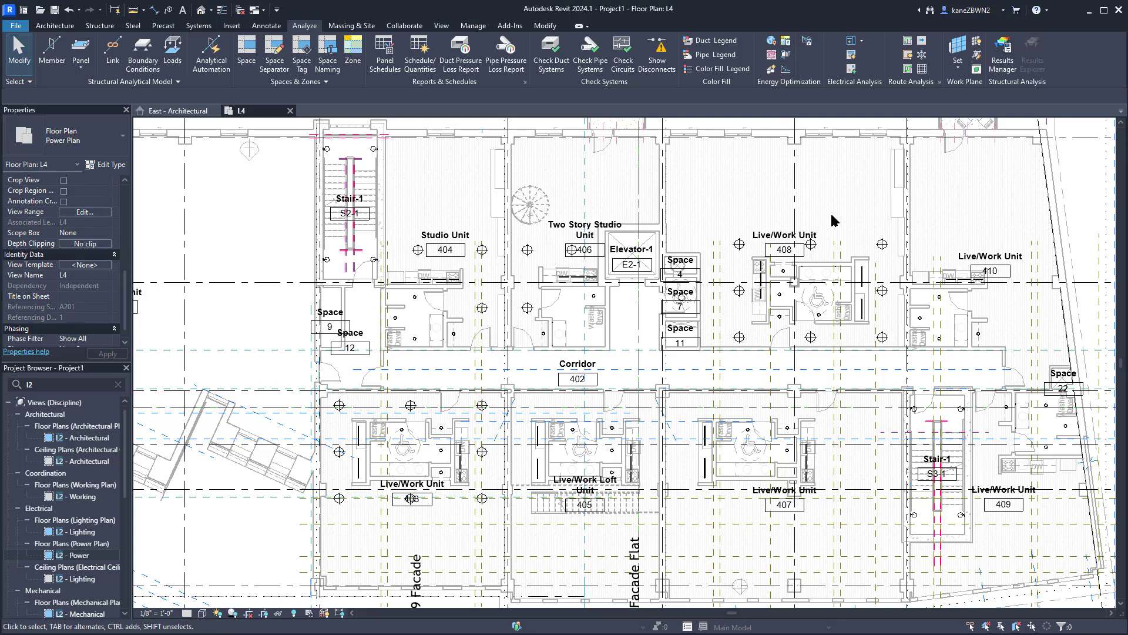
# - Place a 15 kVA Dry Type Transformer 480-208Y120 in the upper part of Live/Work Unit 408 on L4
pyautogui.click(199, 25)
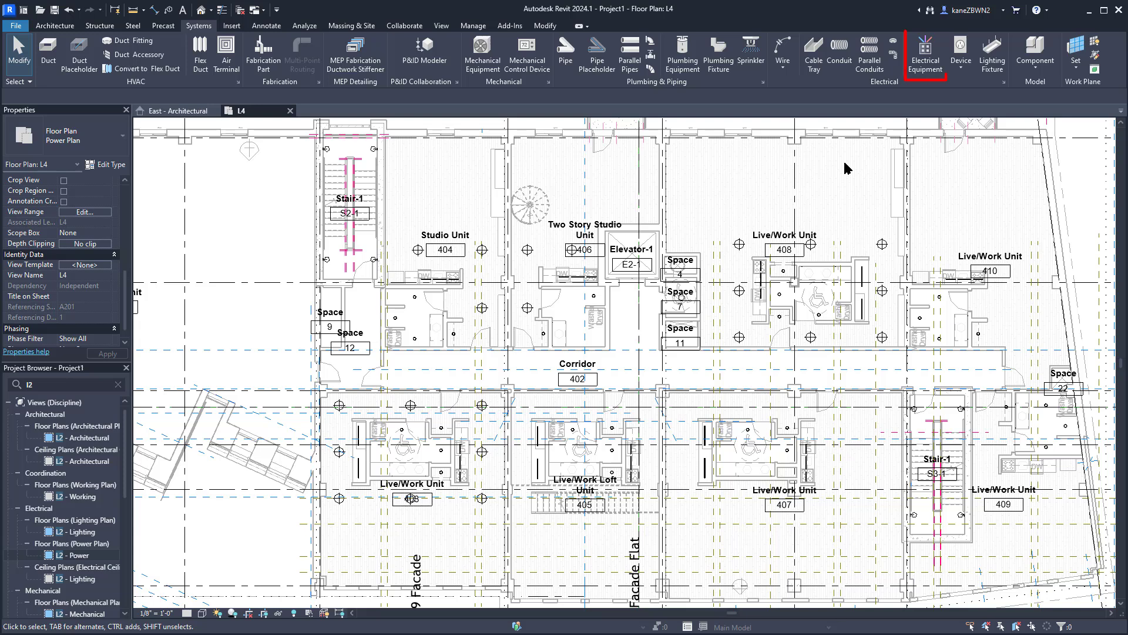
pyautogui.click(925, 65)
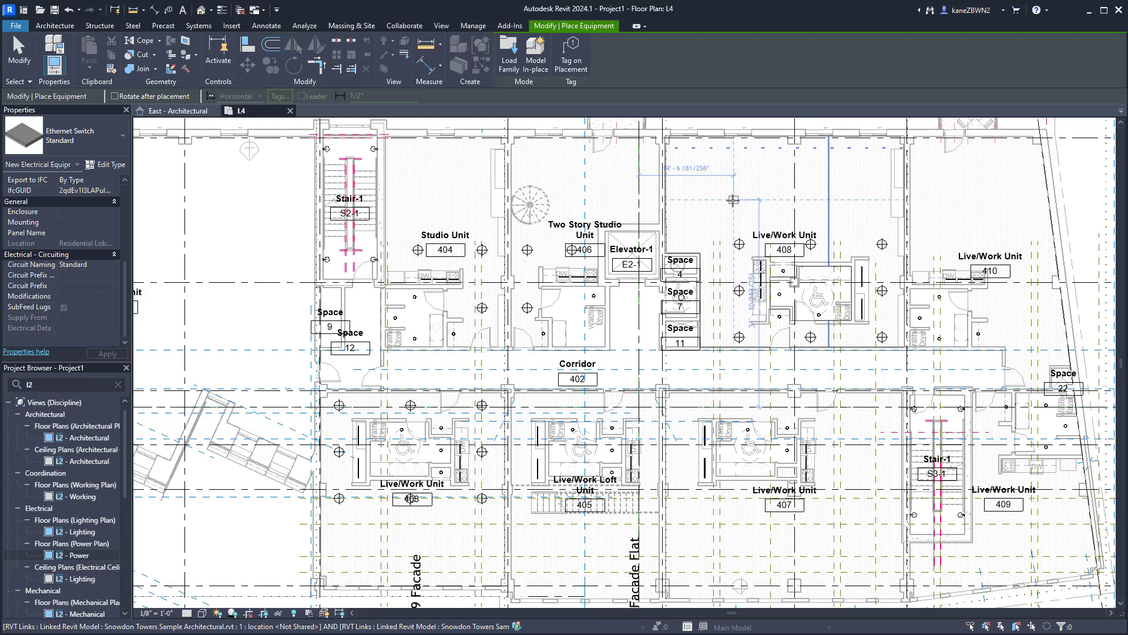
pyautogui.click(69, 138)
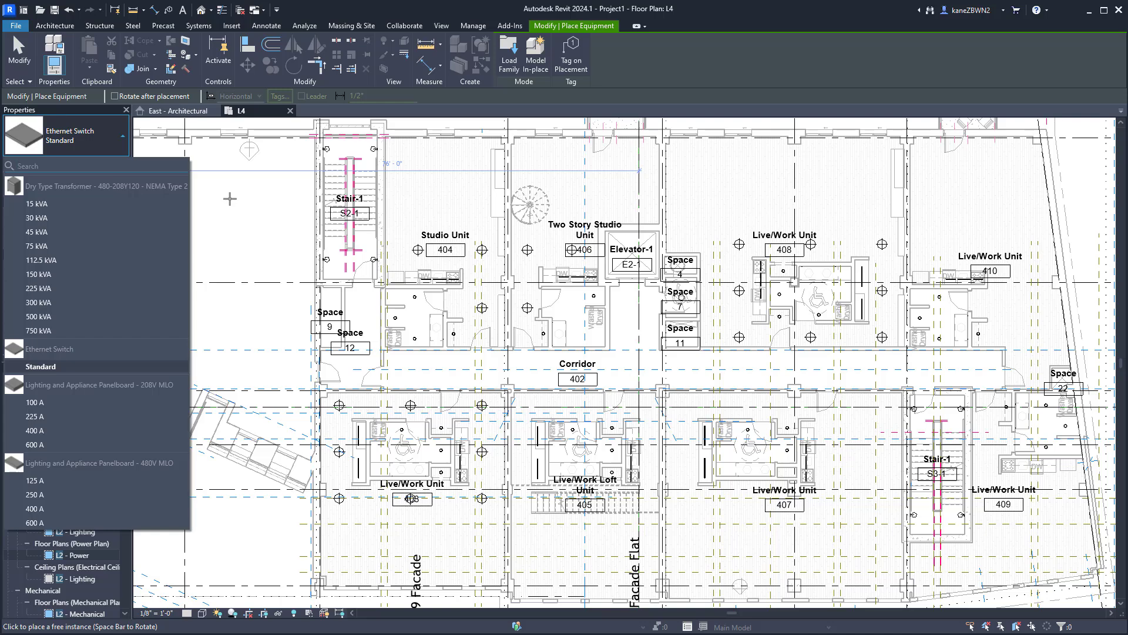
pyautogui.click(85, 204)
pyautogui.scroll(3, 759, 198)
pyautogui.scroll(3, 729, 190)
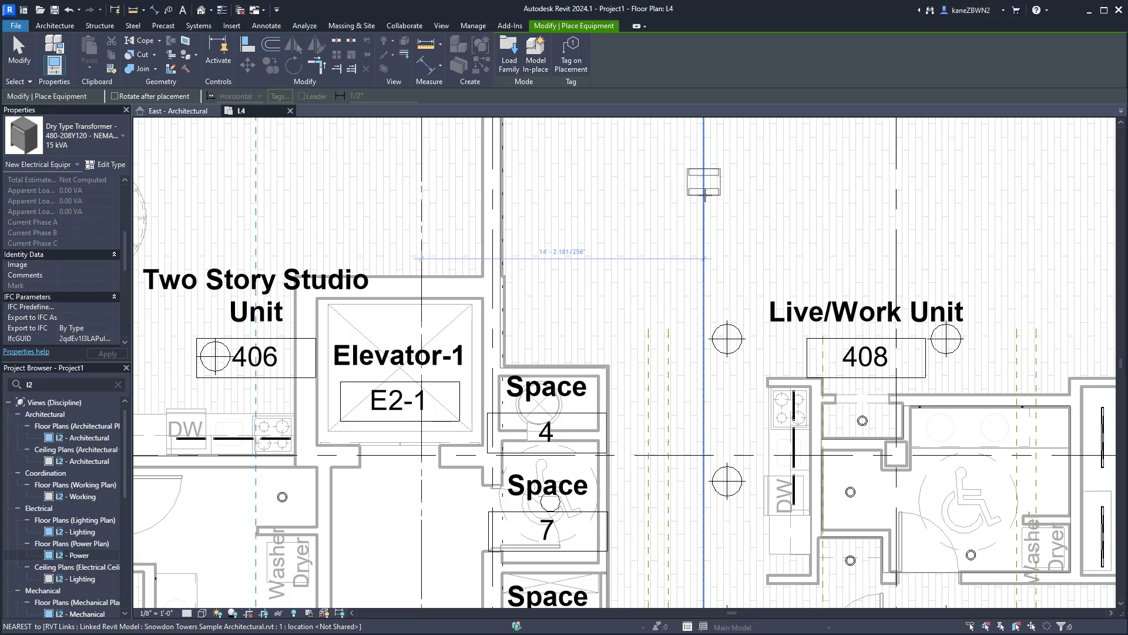
pyautogui.click(704, 194)
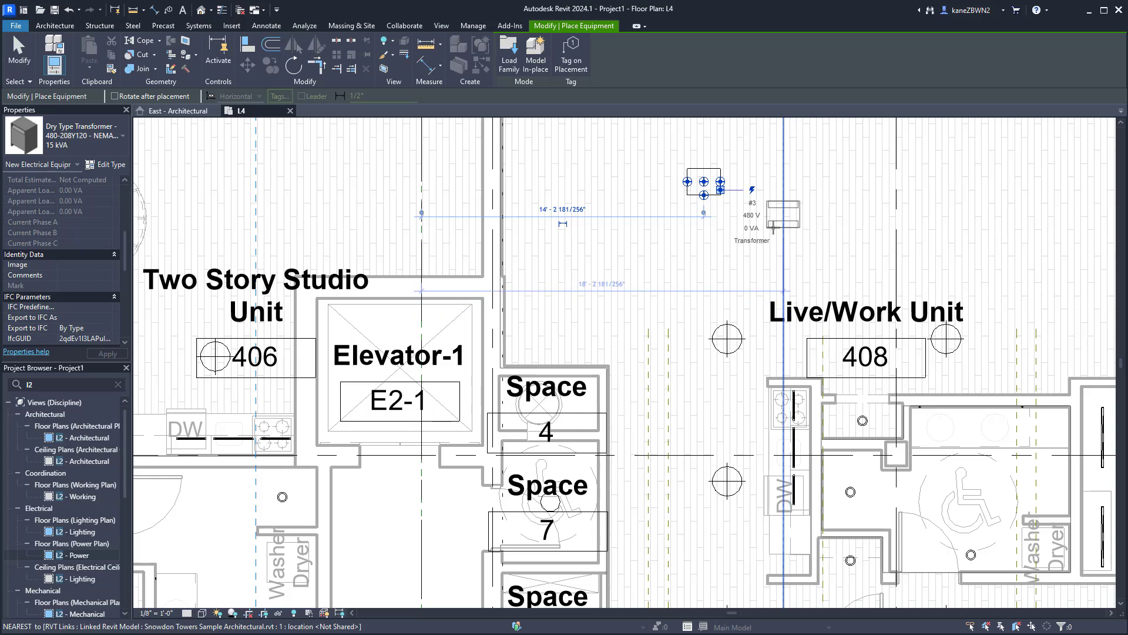
# - Place a 100 A Lighting and Appliance Panelboard - 208V on the vertical wall face west of the transformer in Live/Work Unit 408
pyautogui.click(82, 141)
pyautogui.click(76, 402)
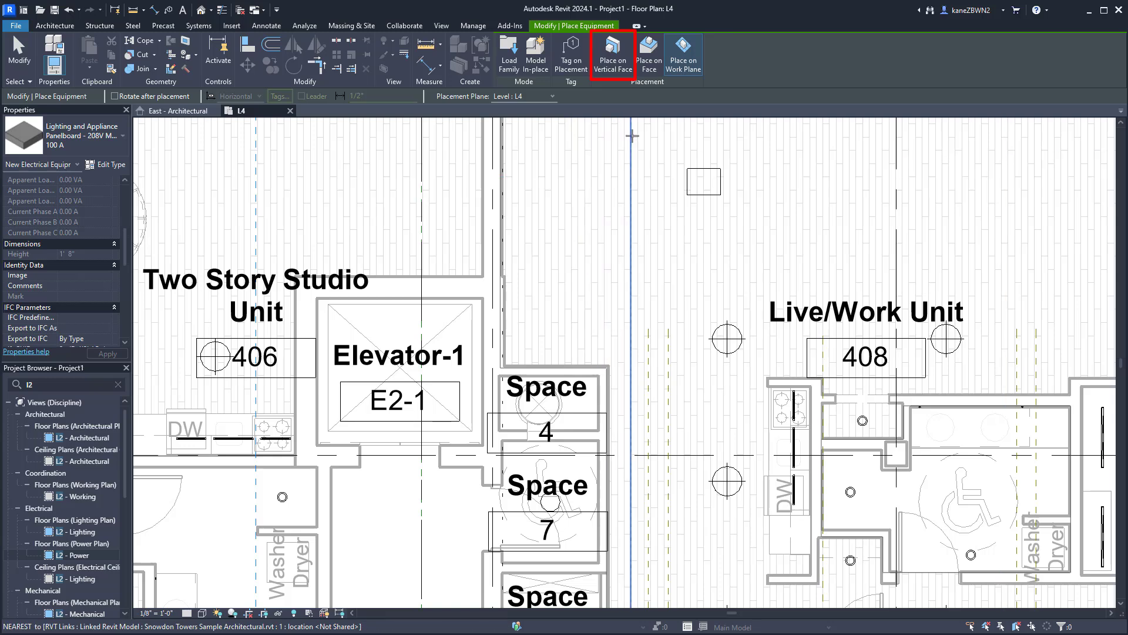
pyautogui.click(613, 53)
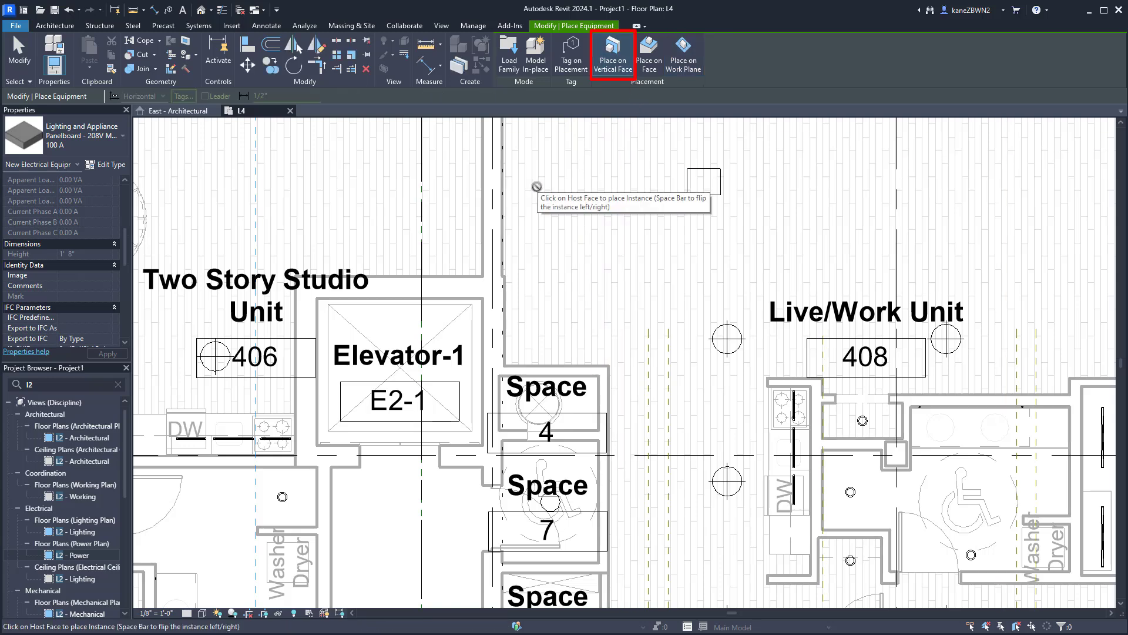
pyautogui.click(505, 182)
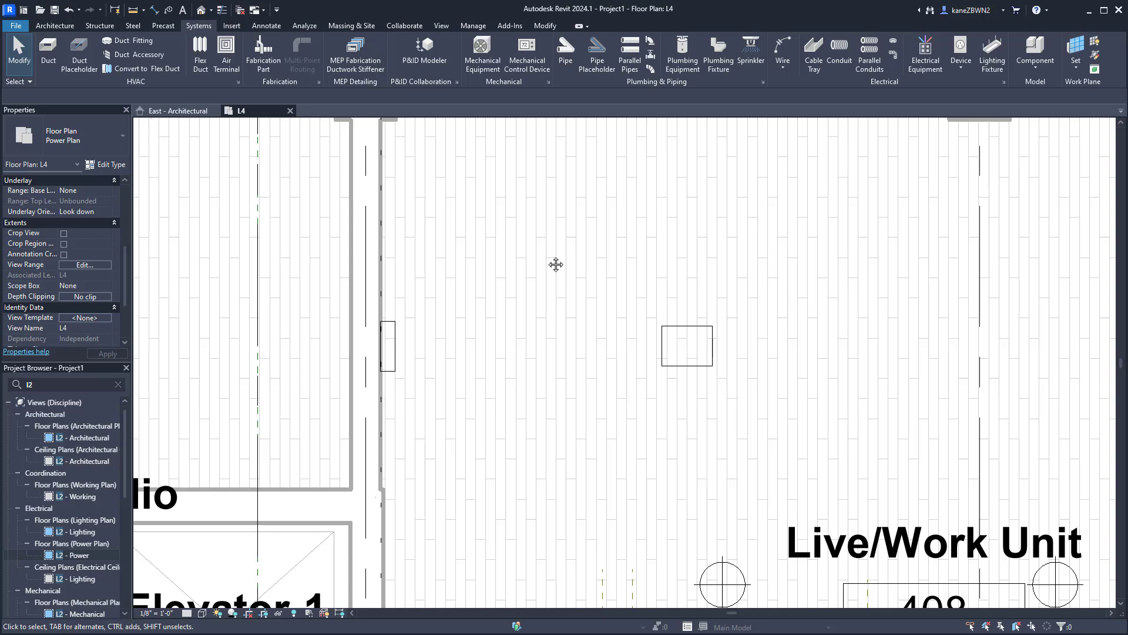
# - Assign the Electrical Equipment Tag to the Electrical Equipment category and tag the wall panelboard horizontally with an attached-end leader
pyautogui.click(267, 25)
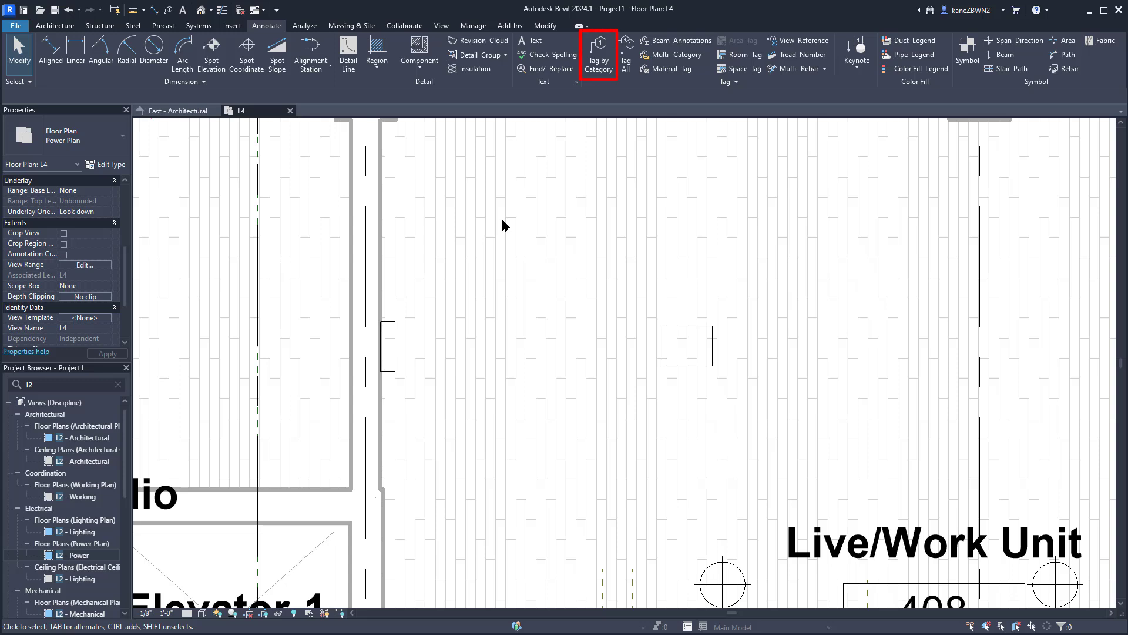
pyautogui.click(598, 53)
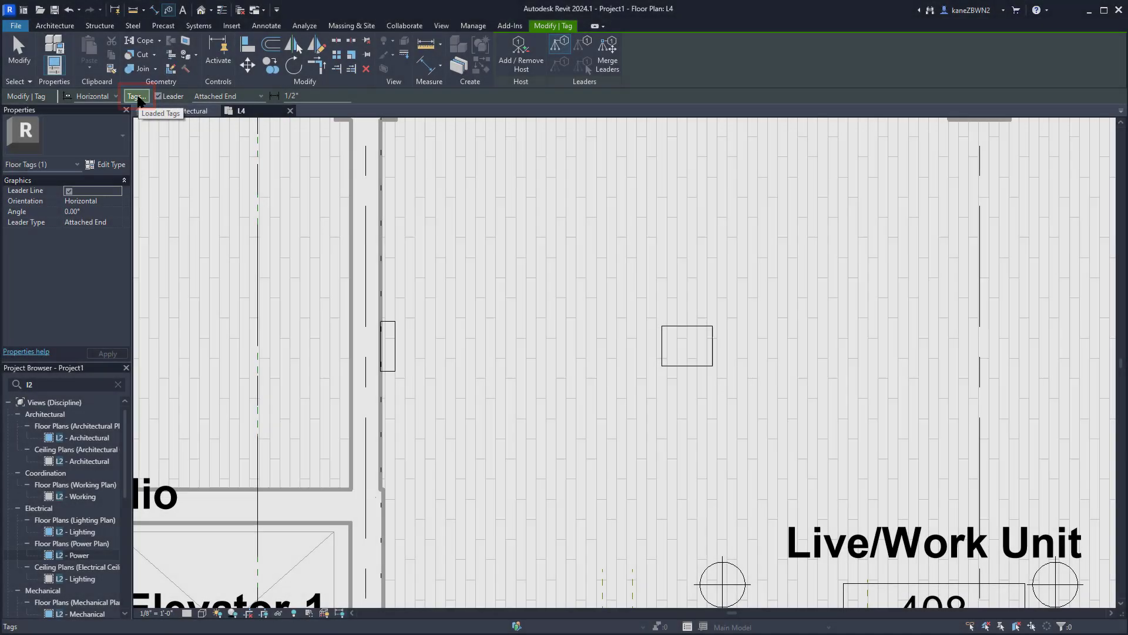
pyautogui.click(137, 97)
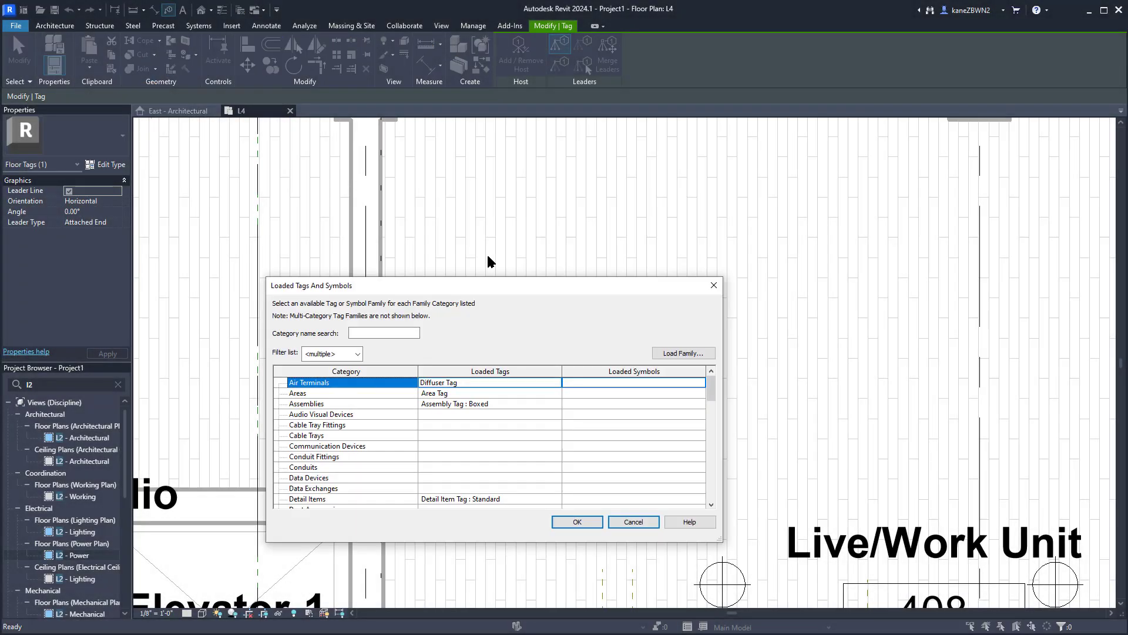
pyautogui.click(414, 333)
pyautogui.write('elec')
pyautogui.click(486, 403)
pyautogui.click(556, 403)
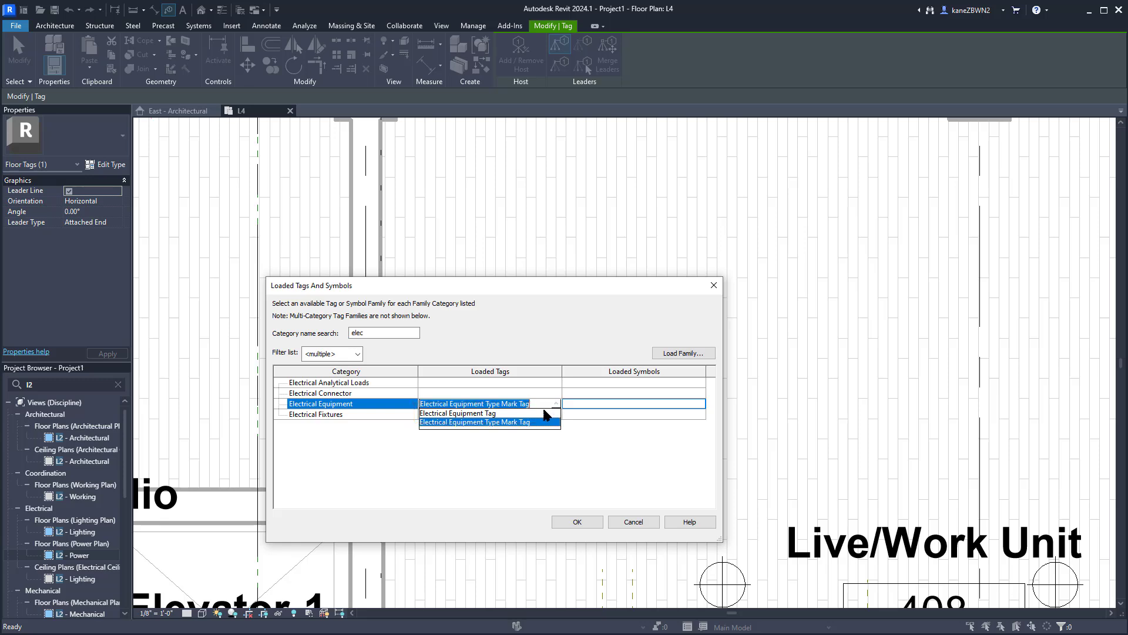
pyautogui.click(542, 415)
pyautogui.click(575, 522)
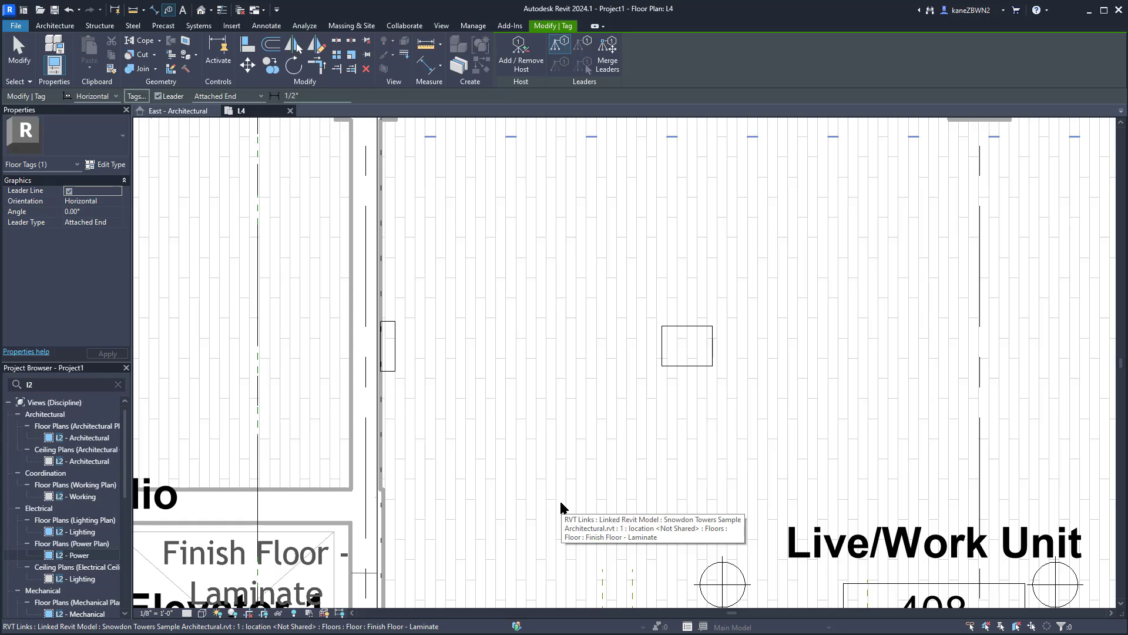
pyautogui.click(394, 343)
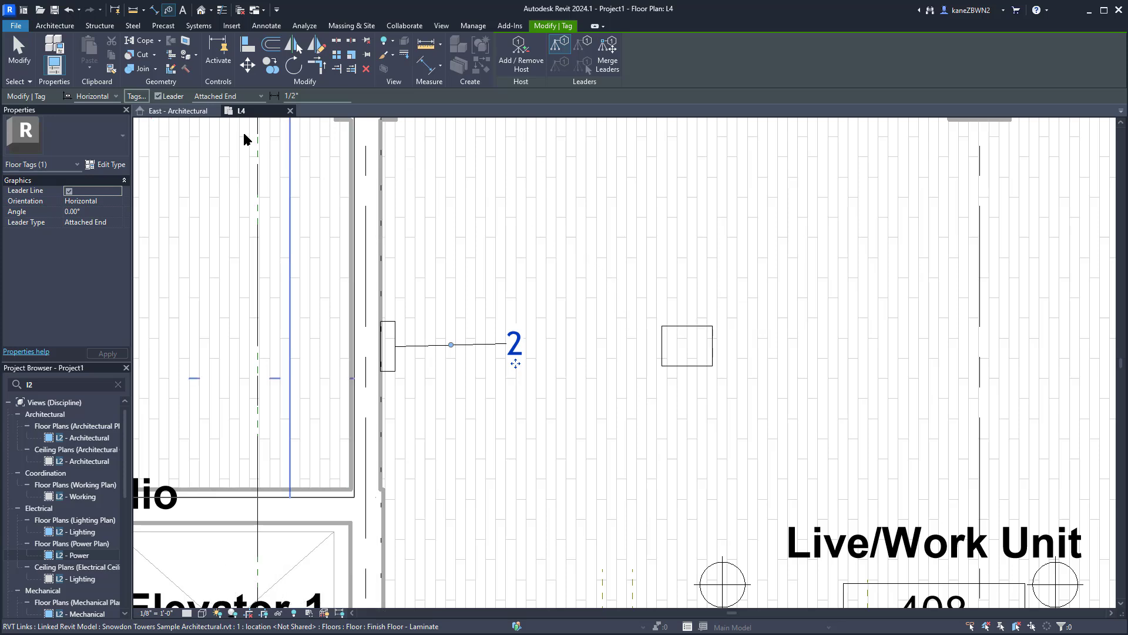
# - Tag the transformer using a vertical orientation and a free-end leader with an elbow, placing the tag to its upper right
pyautogui.click(109, 98)
pyautogui.click(104, 119)
pyautogui.click(157, 96)
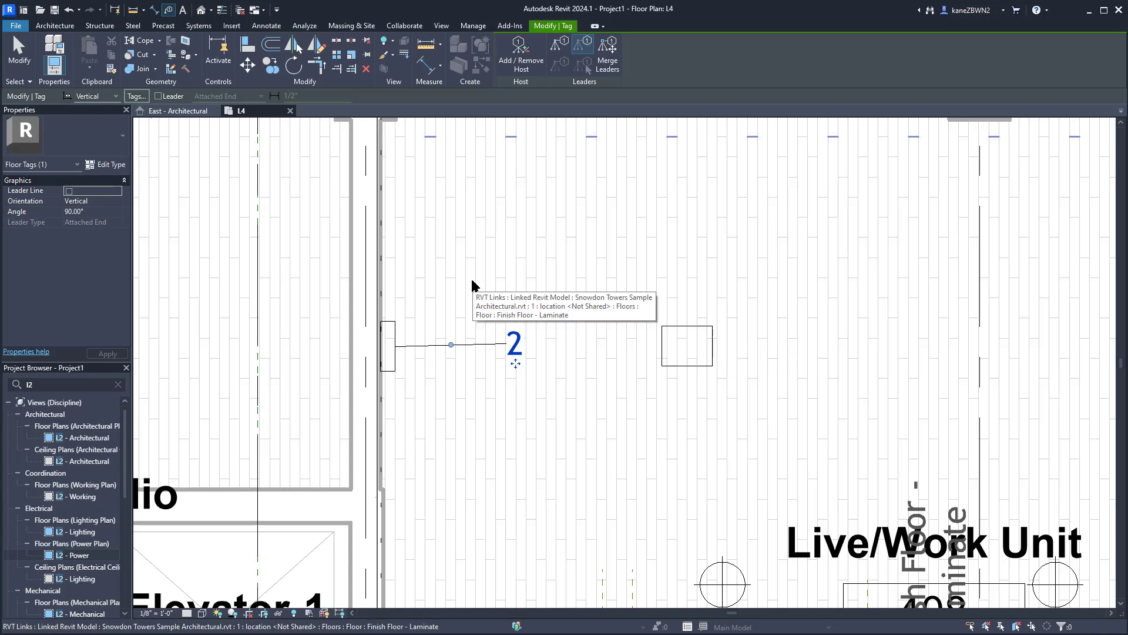
pyautogui.click(158, 96)
pyautogui.click(260, 96)
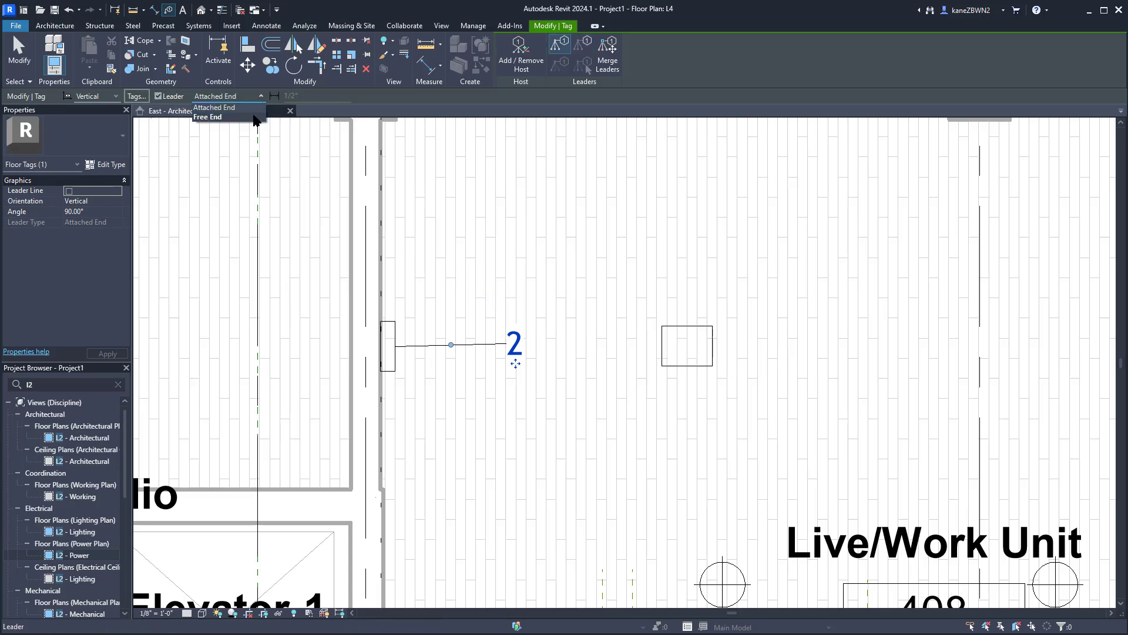
pyautogui.click(208, 116)
pyautogui.click(670, 345)
pyautogui.click(733, 245)
pyautogui.click(899, 246)
pyautogui.press('Escape')
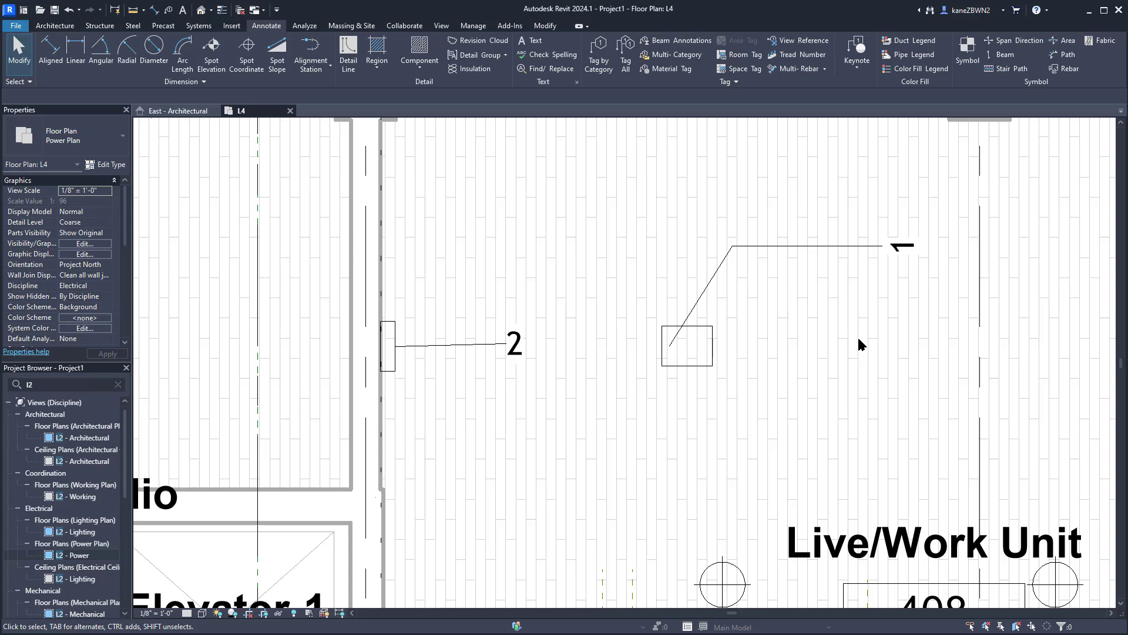
# - Place a second 100 A panelboard on the wall above the first, tagged on placement with a vertical tag and no leader
pyautogui.press('e')
pyautogui.press('e')
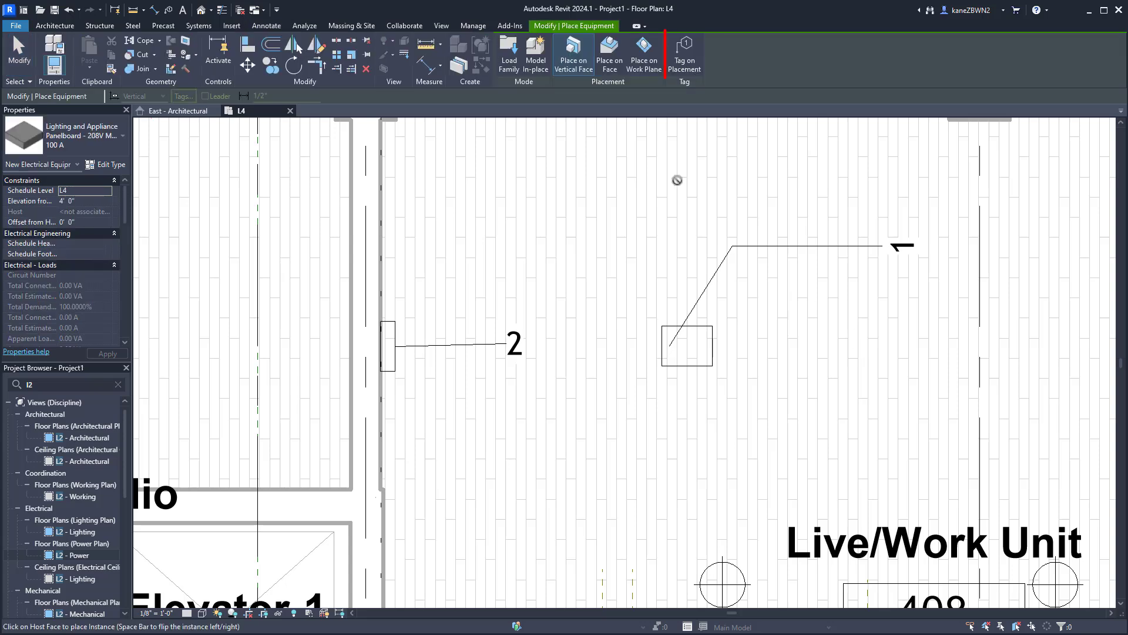
pyautogui.click(685, 55)
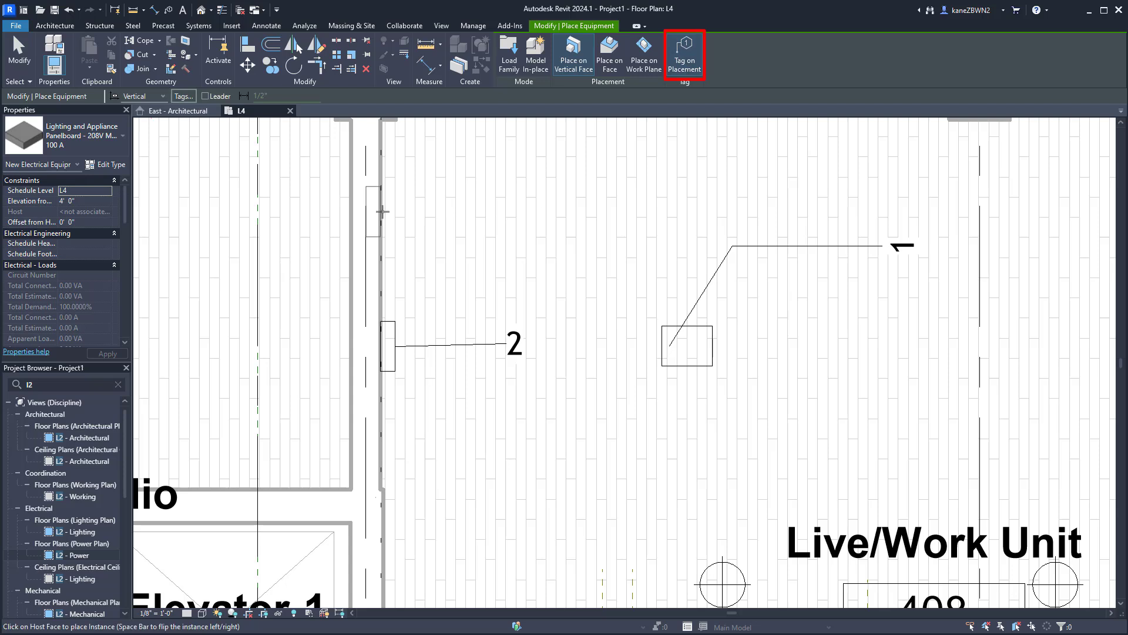
pyautogui.click(383, 212)
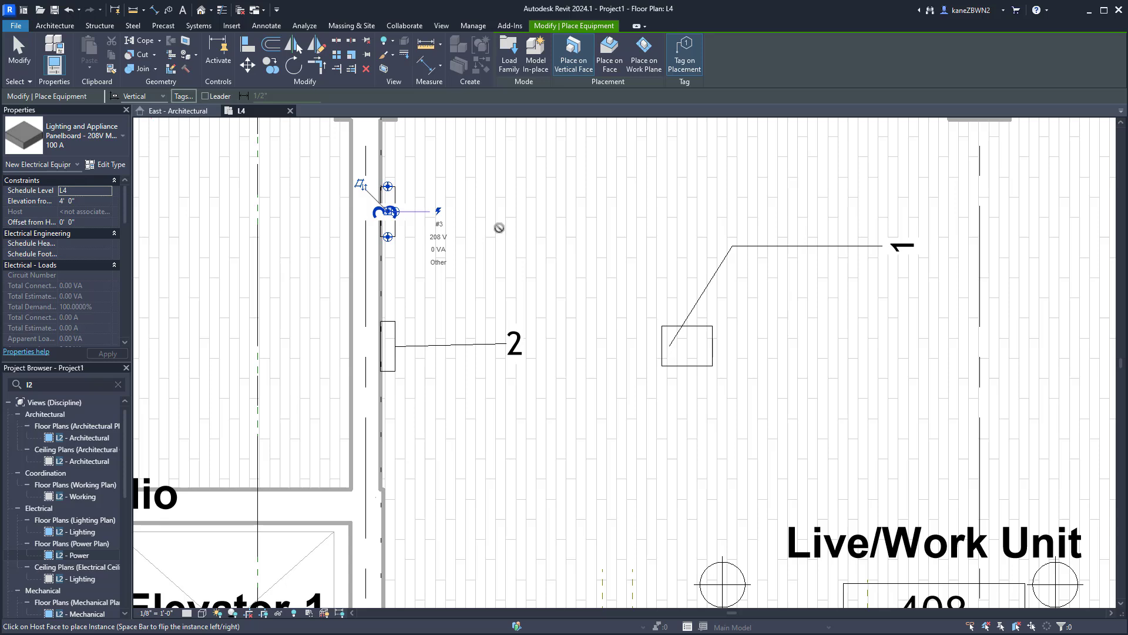
pyautogui.press('Escape')
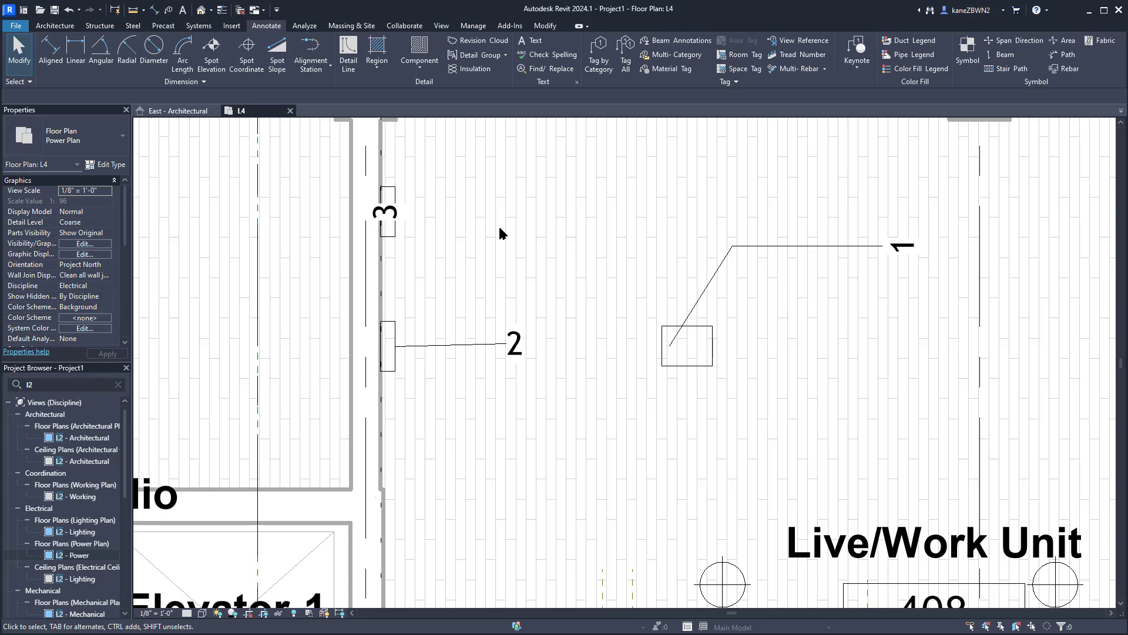
# - Change the value in the first panelboard's leadered tag to 4
pyautogui.click(514, 344)
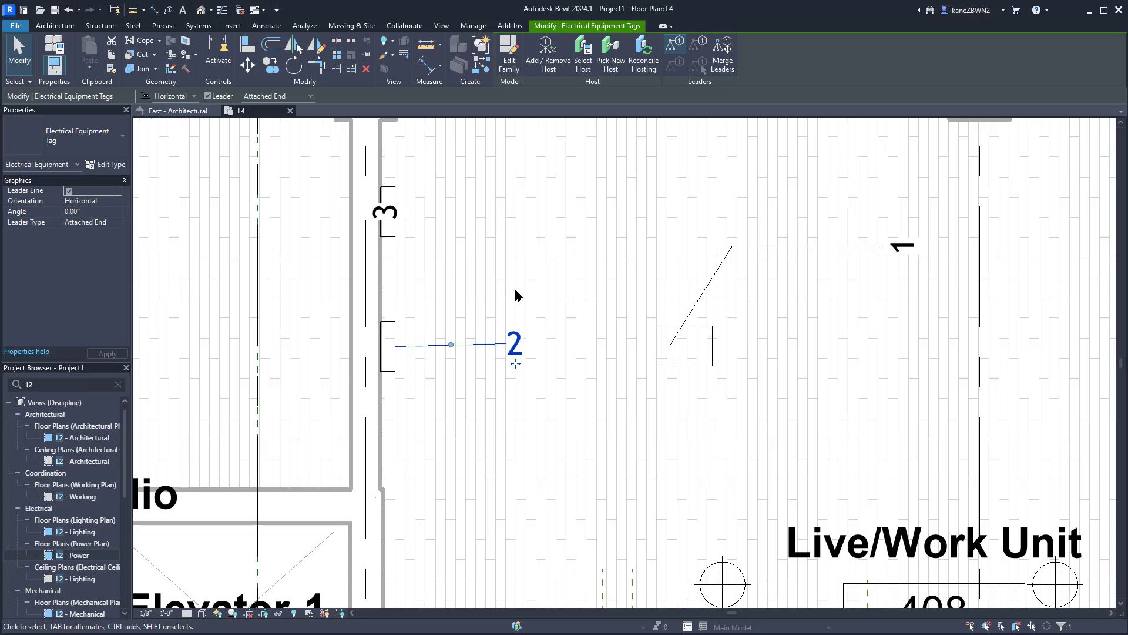
pyautogui.click(516, 344)
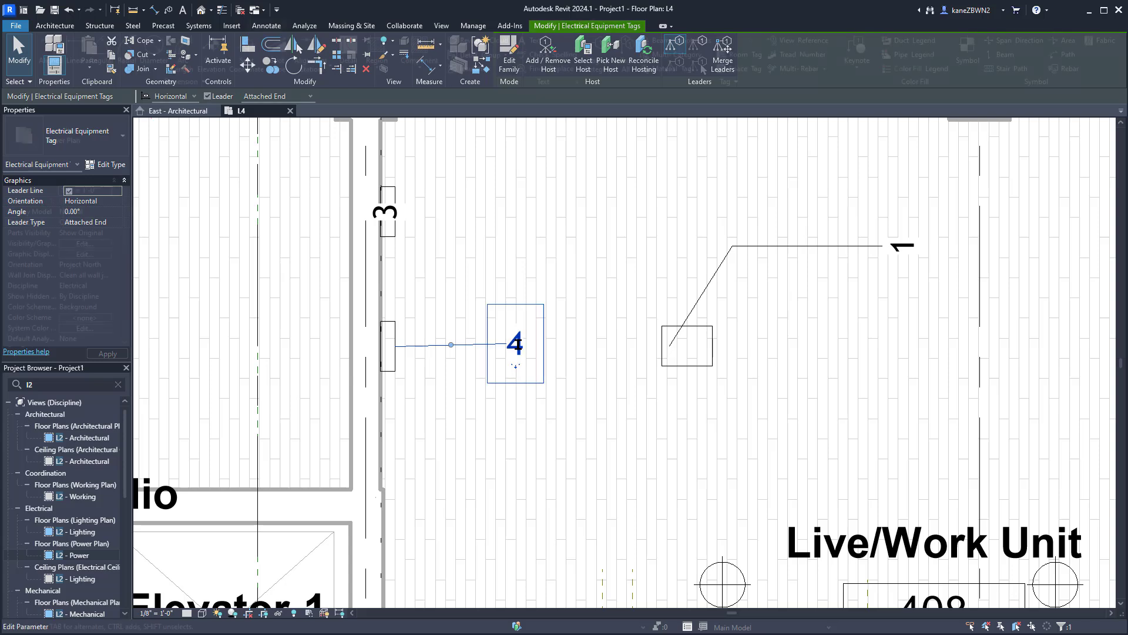
pyautogui.click(650, 305)
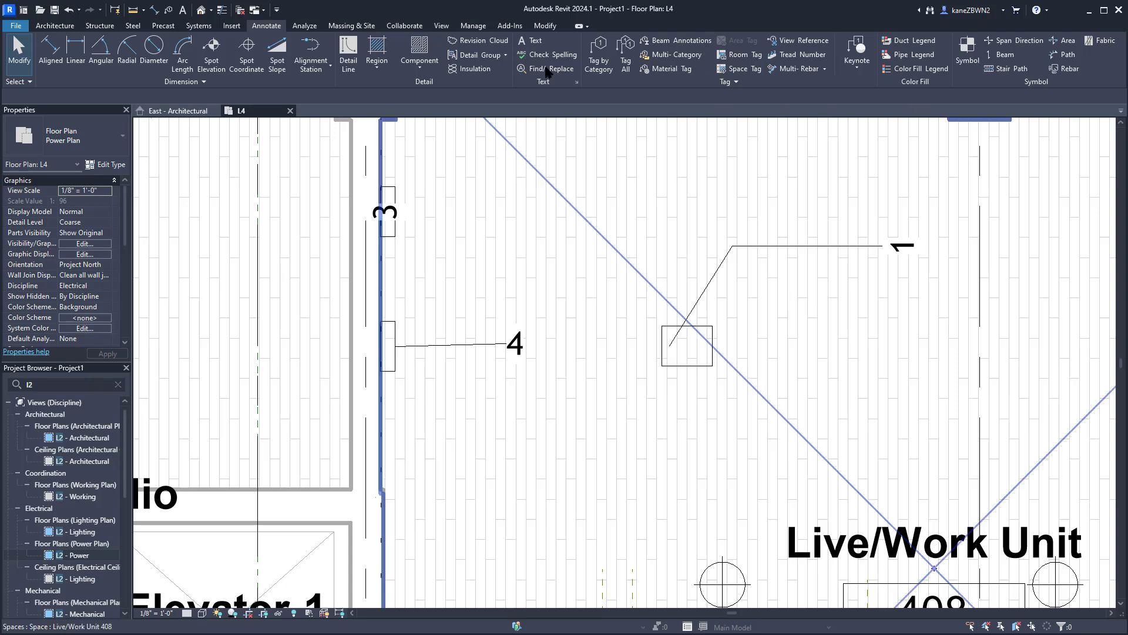
# - Create a new schedule for the Electrical Equipment category
pyautogui.click(442, 25)
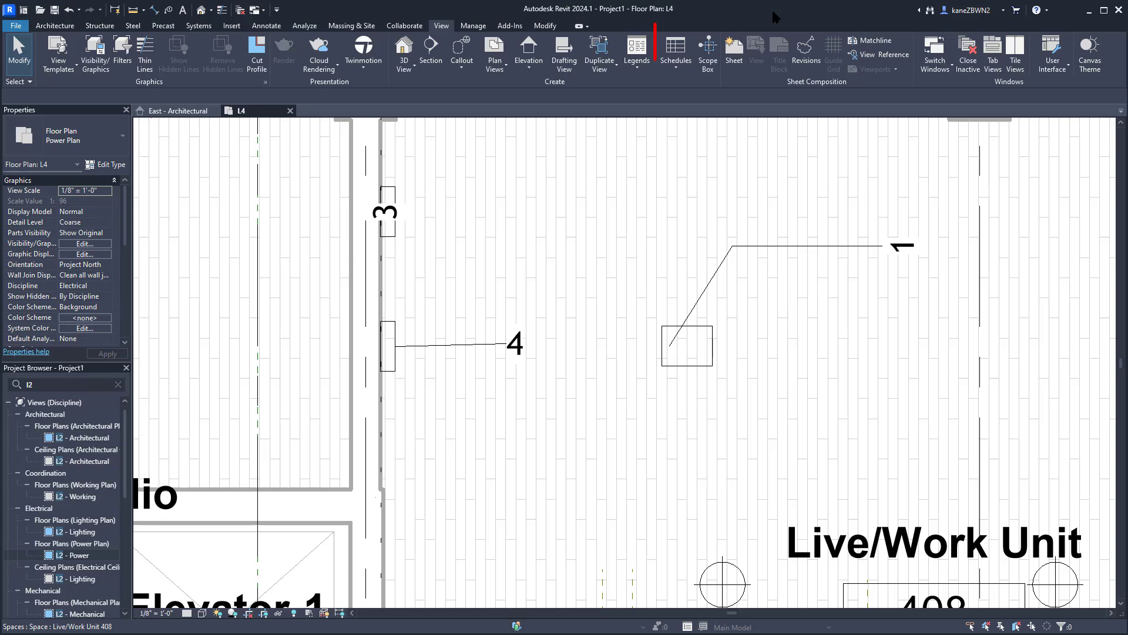
pyautogui.click(684, 37)
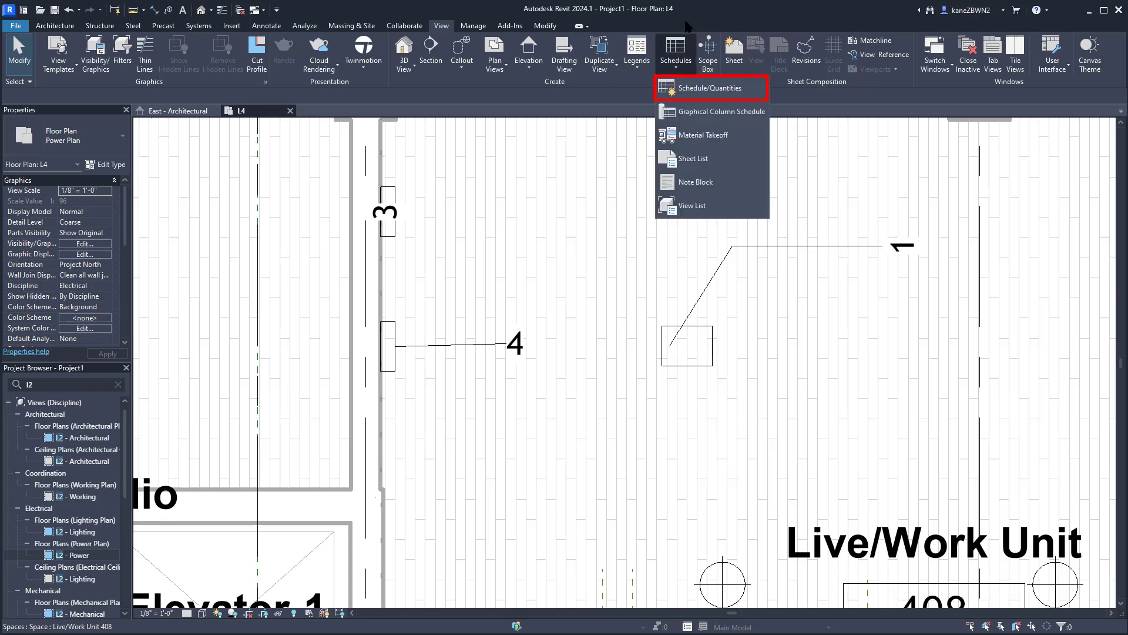
pyautogui.click(694, 88)
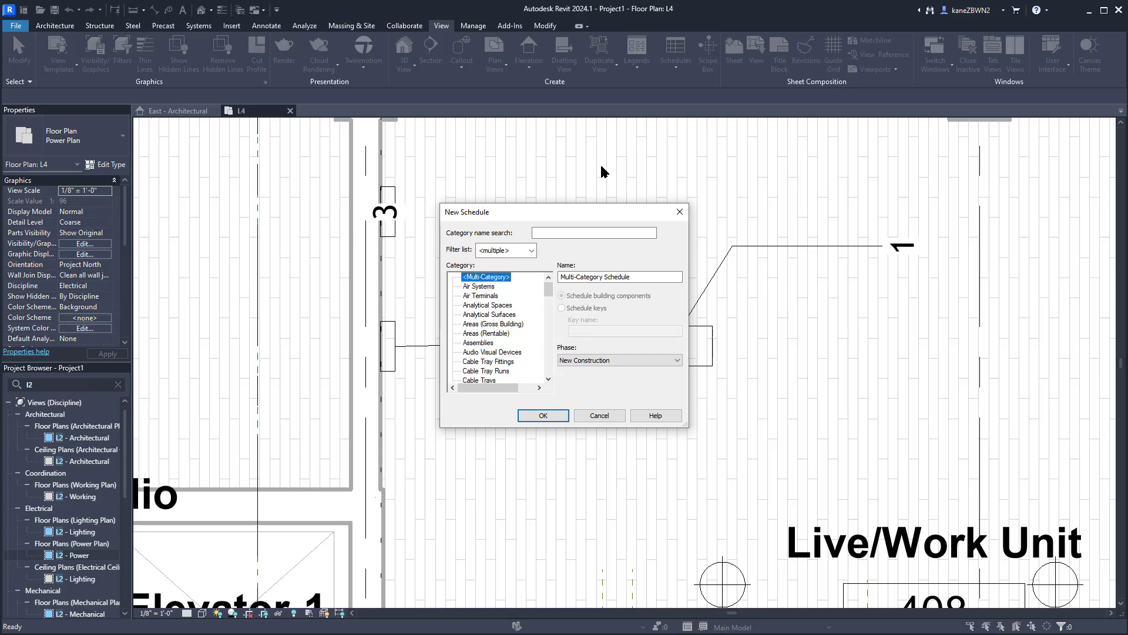
pyautogui.click(582, 233)
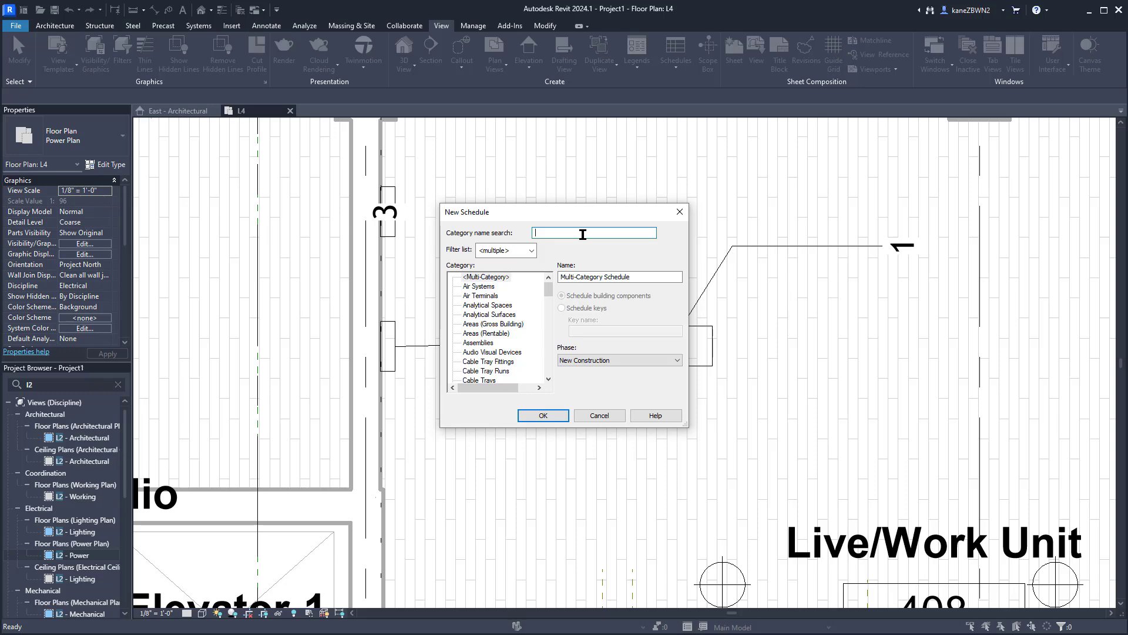
pyautogui.write('elec')
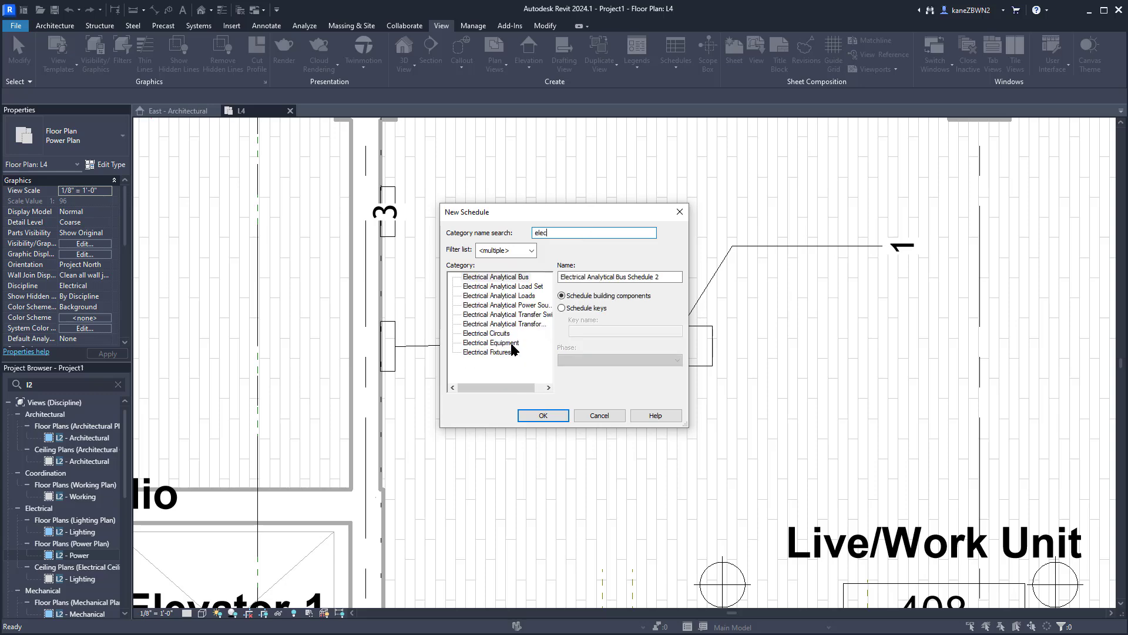
pyautogui.doubleClick(511, 344)
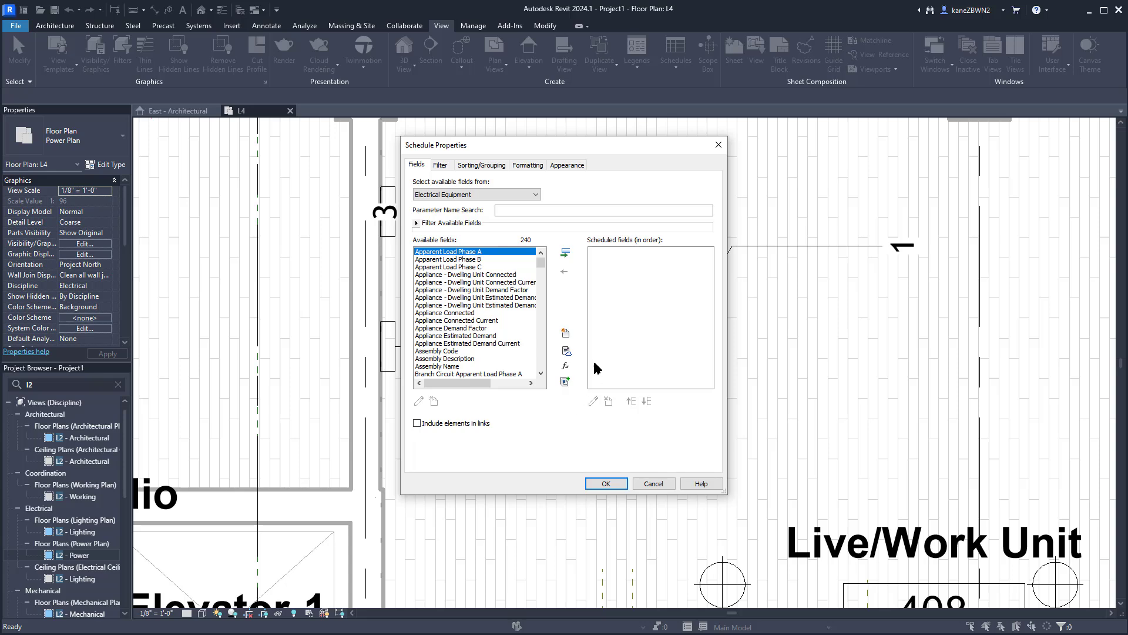
# - Add the Mark, Panel Name, and Family and Type fields to the electrical equipment schedule
pyautogui.click(594, 210)
pyautogui.write('mark')
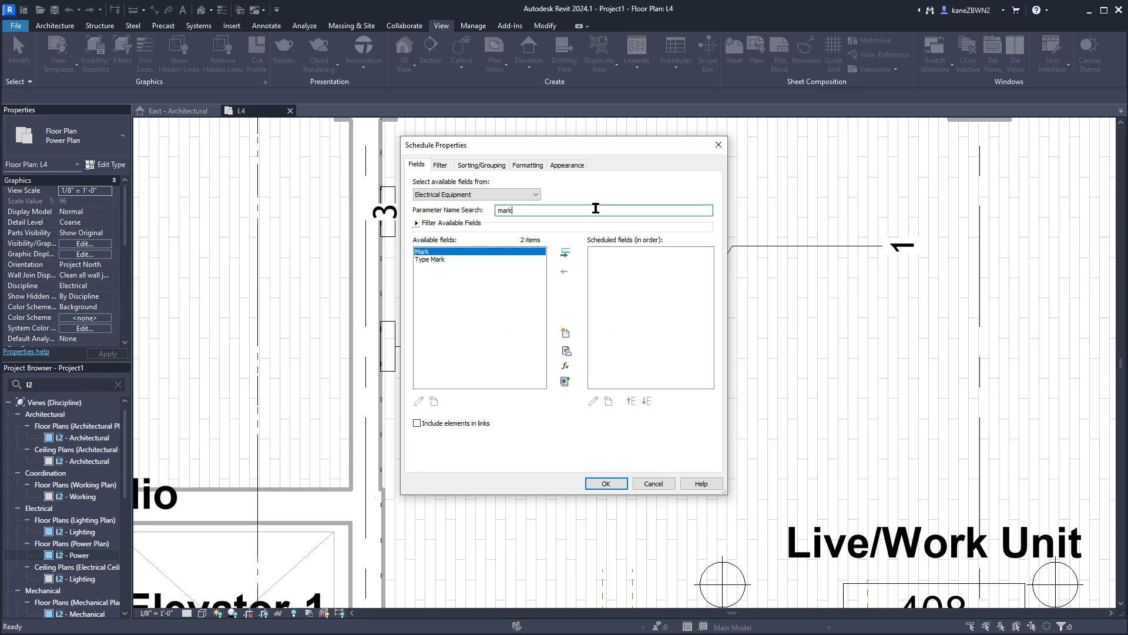
pyautogui.click(566, 253)
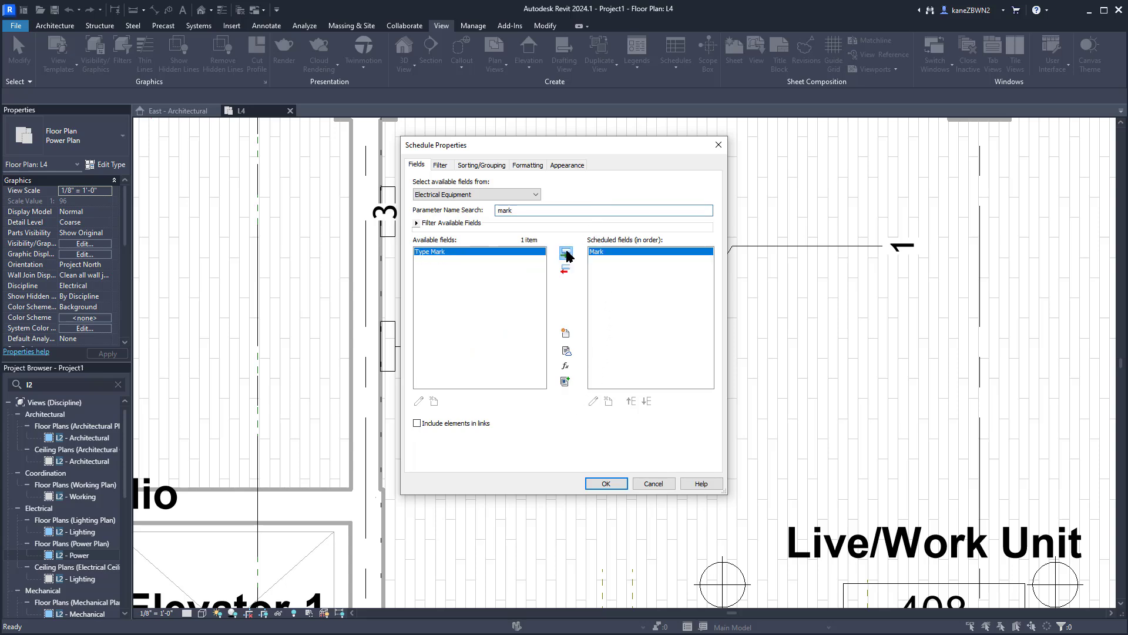
pyautogui.doubleClick(562, 211)
pyautogui.write('panel')
pyautogui.click(566, 252)
pyautogui.doubleClick(566, 213)
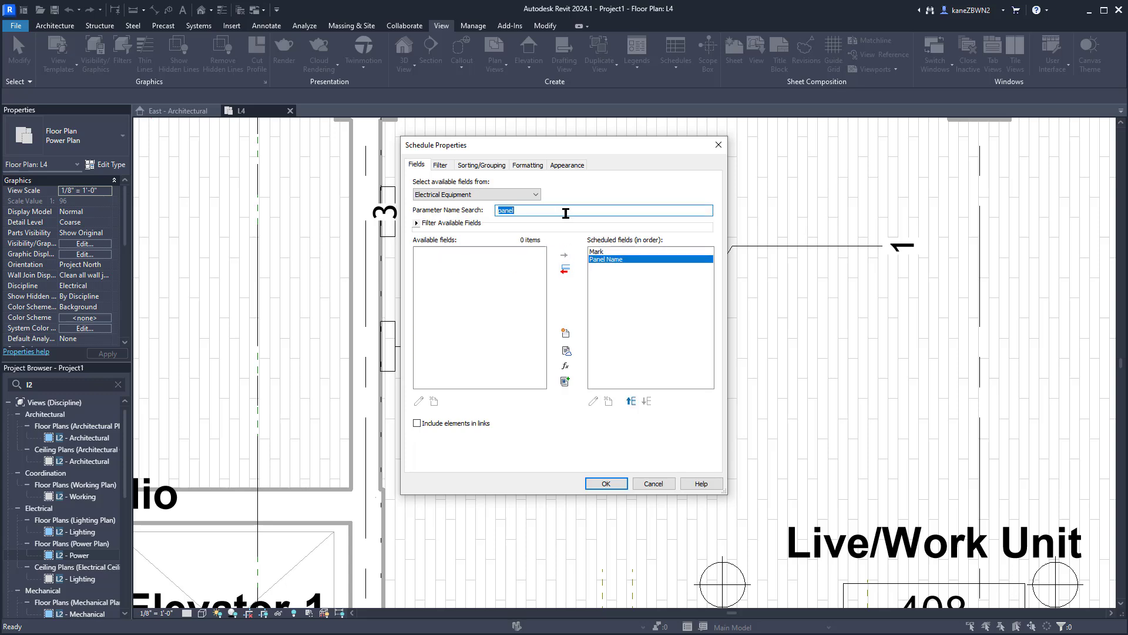
pyautogui.write('family')
pyautogui.doubleClick(517, 253)
# - Add the Level, Location and Voltage fields to the electrical equipment schedule
pyautogui.doubleClick(543, 212)
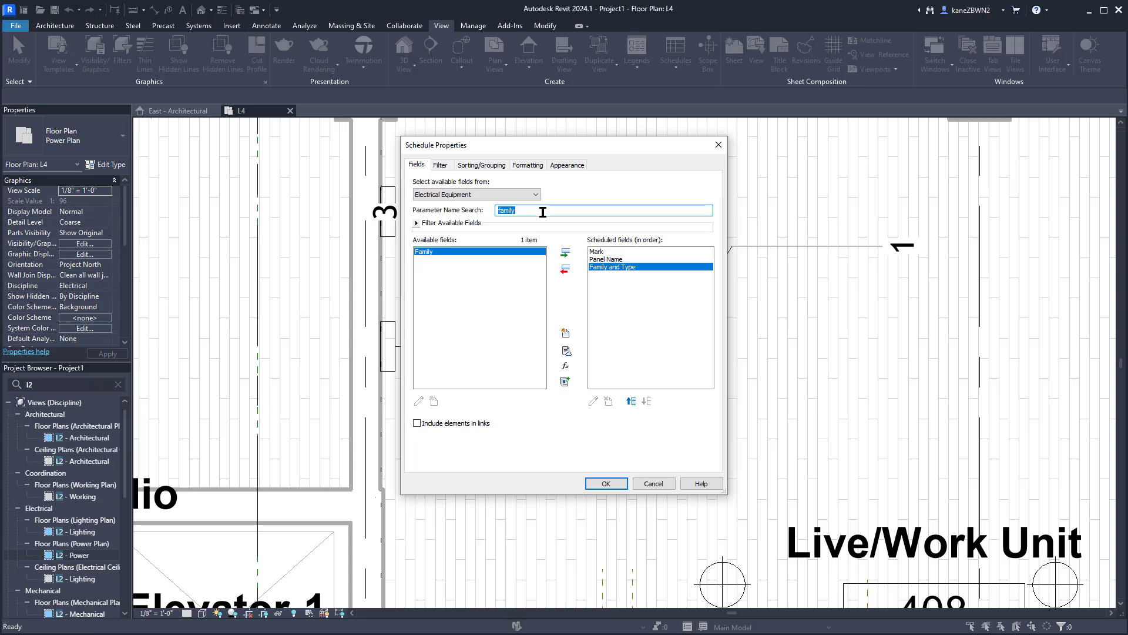
pyautogui.write('level')
pyautogui.doubleClick(512, 259)
pyautogui.doubleClick(534, 208)
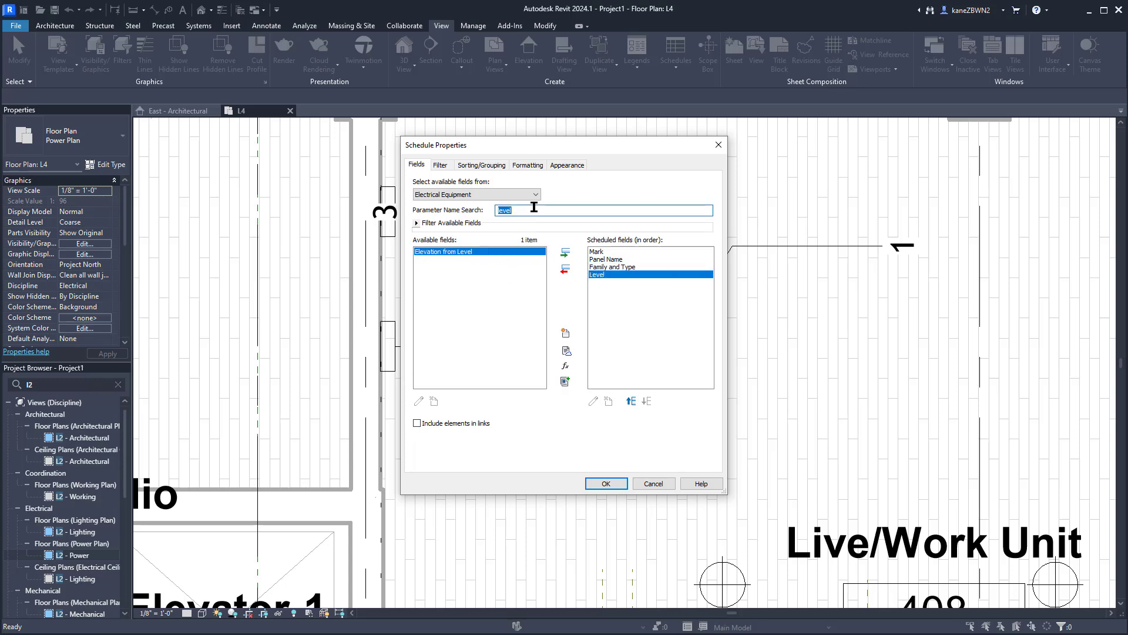
pyautogui.write('location')
pyautogui.doubleClick(505, 252)
pyautogui.doubleClick(545, 209)
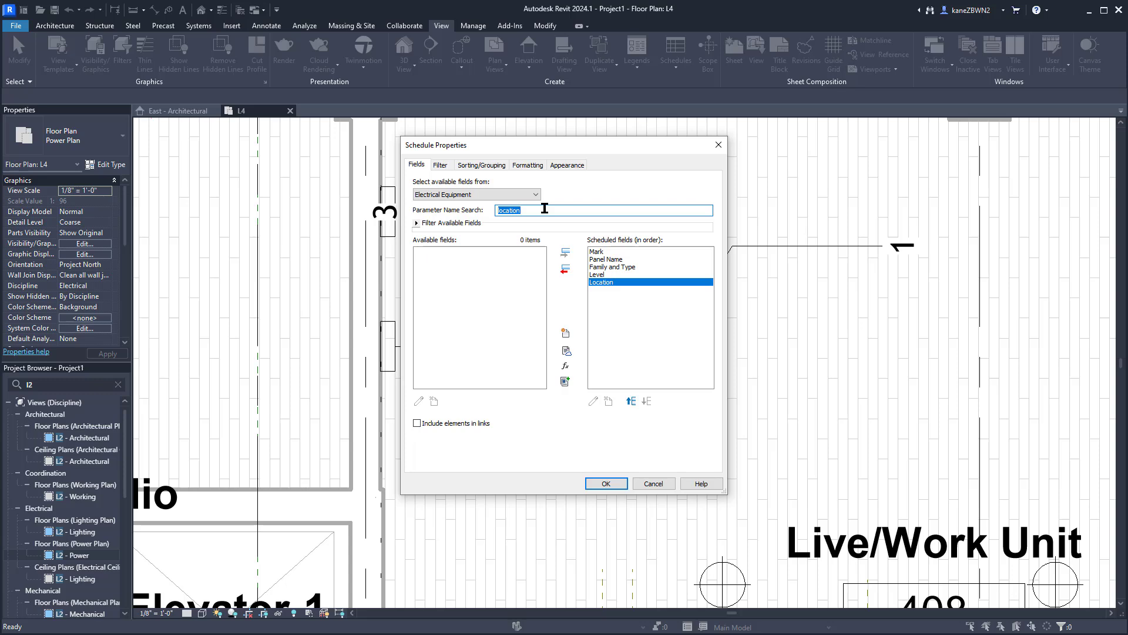
pyautogui.write('voltage')
pyautogui.doubleClick(527, 252)
# - Add the Mains, MCB Rating and Short Circuit Rating fields to the electrical equipment schedule
pyautogui.doubleClick(582, 210)
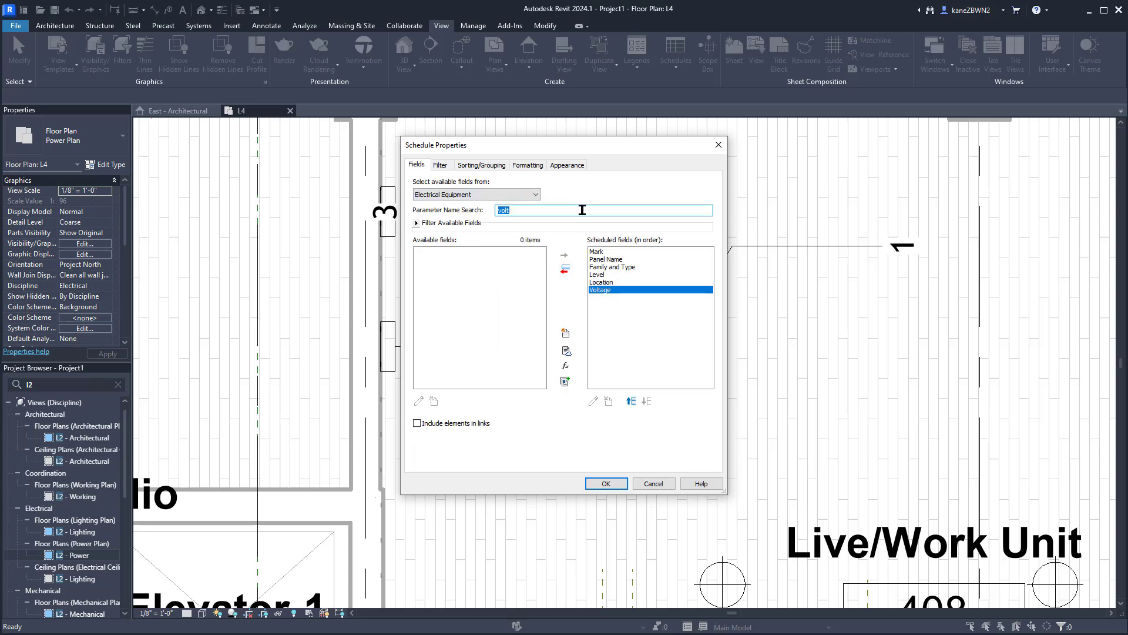
pyautogui.write('mains')
pyautogui.doubleClick(527, 251)
pyautogui.doubleClick(564, 209)
pyautogui.write('rating')
pyautogui.doubleClick(435, 252)
pyautogui.doubleClick(447, 259)
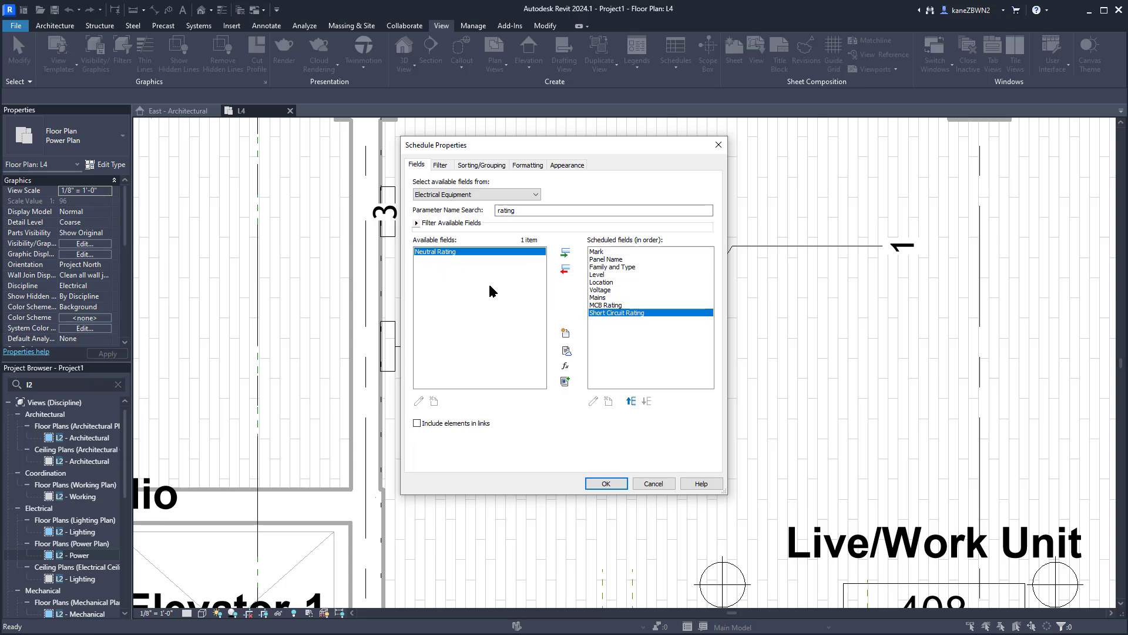
# - Sort the electrical equipment schedule by Mark in ascending order, review the other schedule properties and create the schedule
pyautogui.click(440, 165)
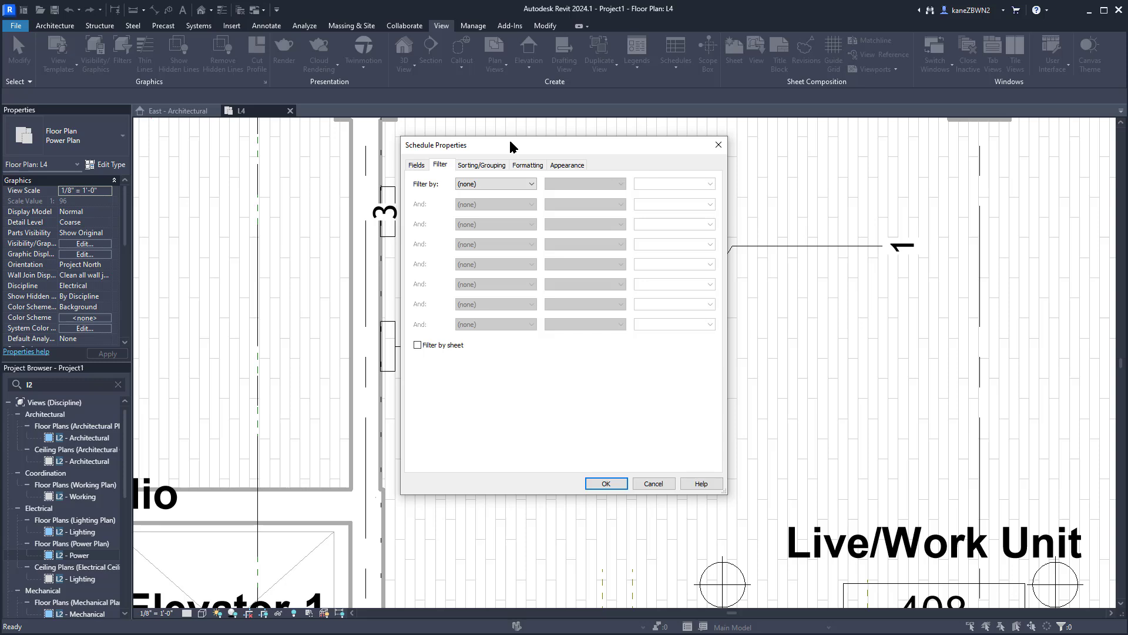
pyautogui.hotkey('ctrl', 'Tab')
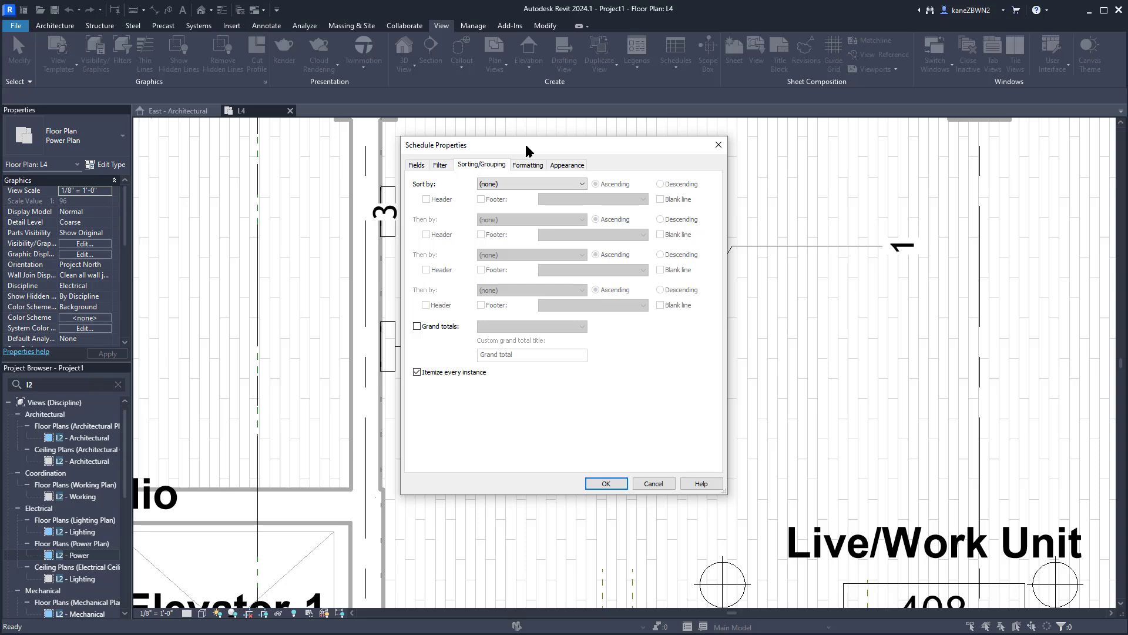
pyautogui.click(529, 184)
pyautogui.click(525, 201)
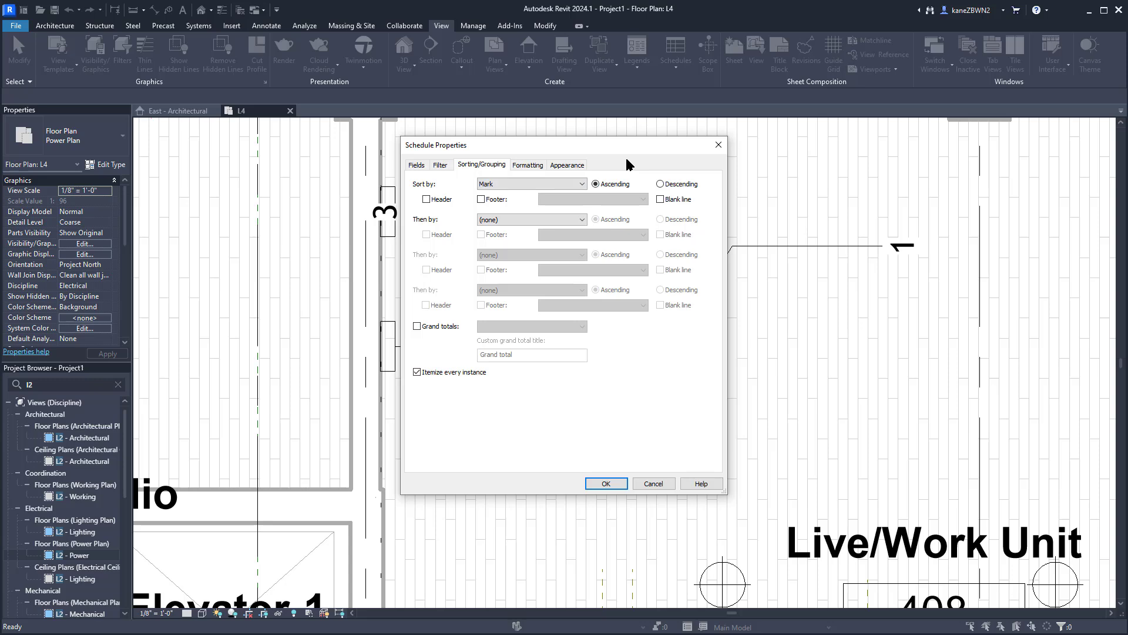
pyautogui.hotkey('ctrl', 'Tab')
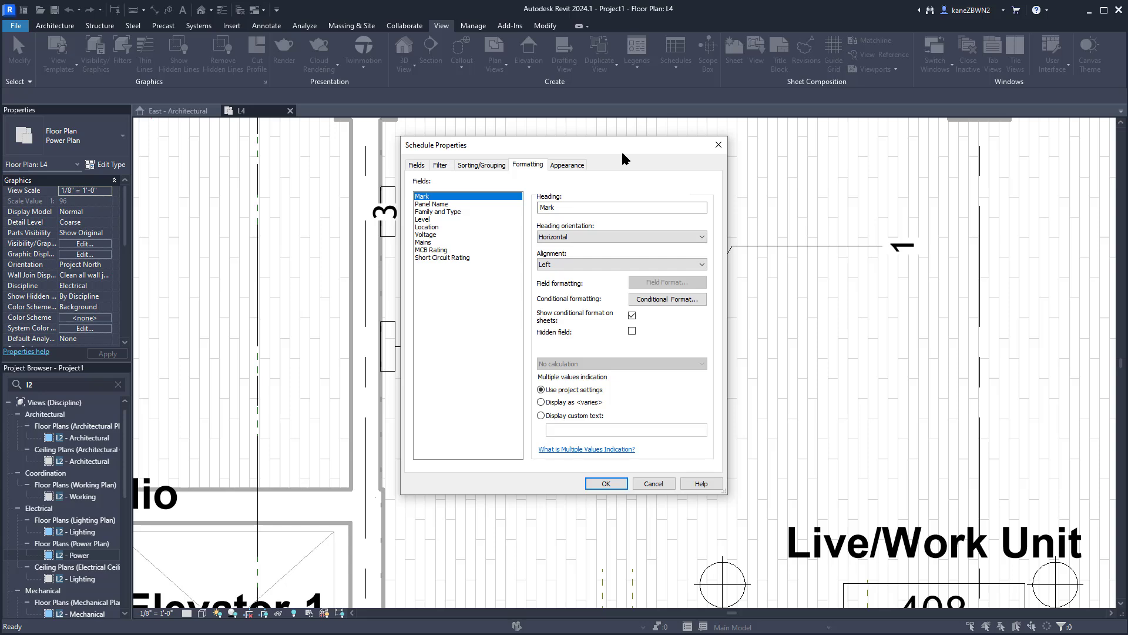
pyautogui.click(578, 164)
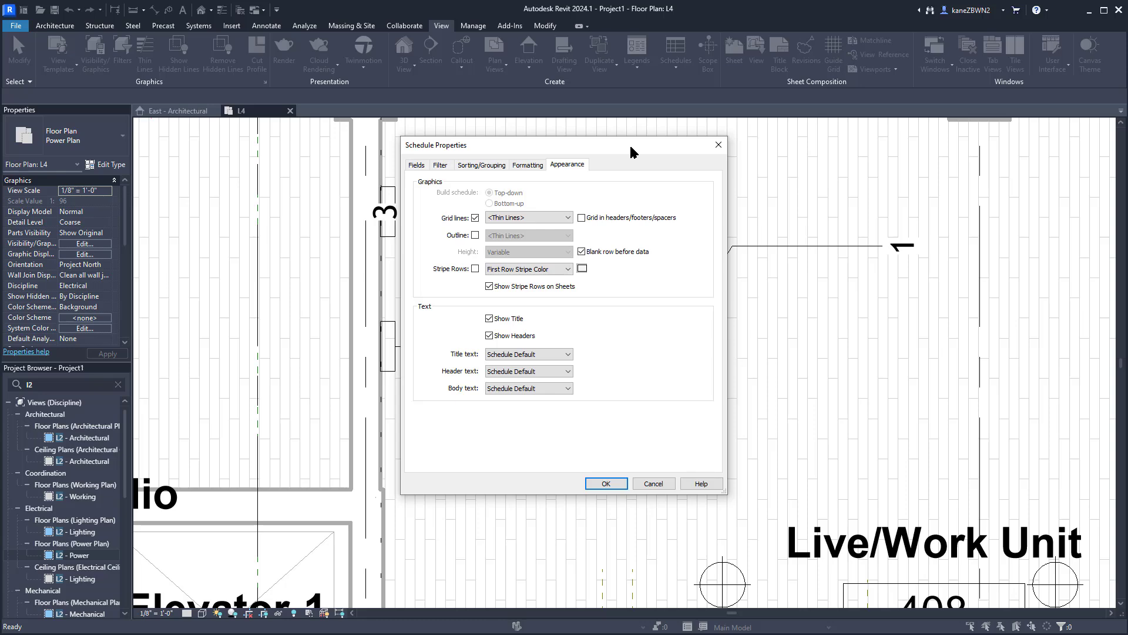
pyautogui.click(601, 484)
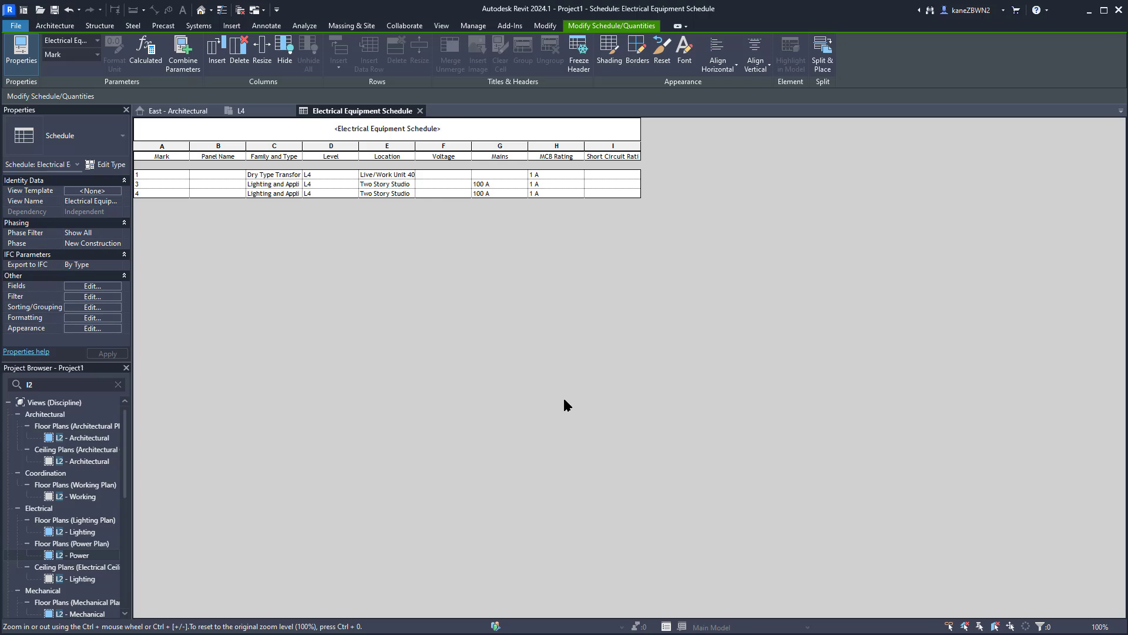
pyautogui.click(94, 287)
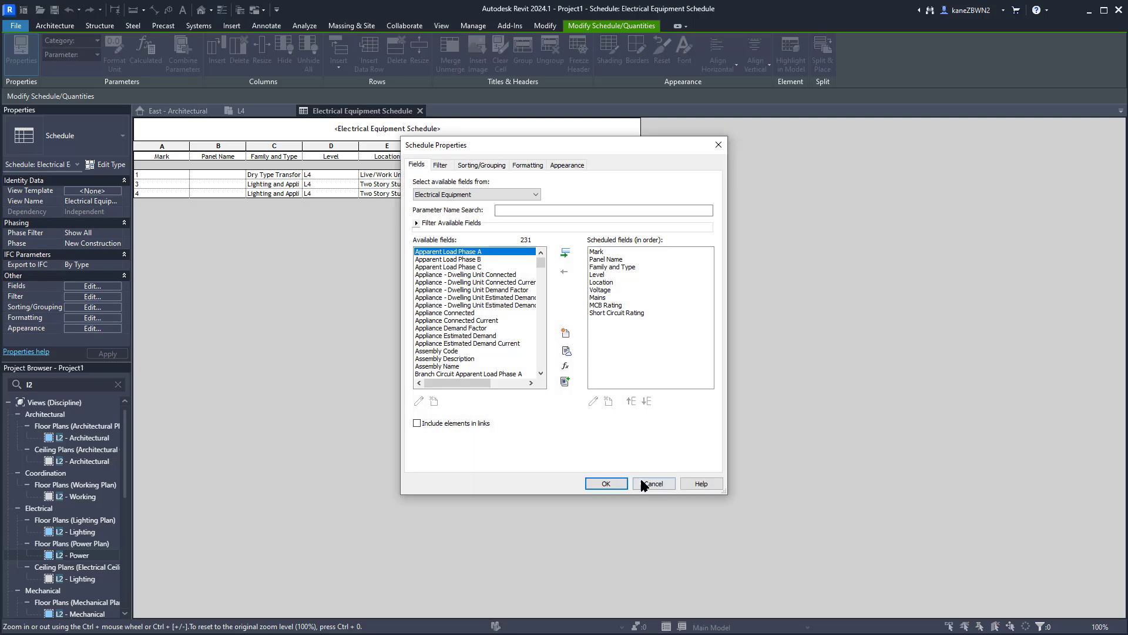
pyautogui.click(651, 481)
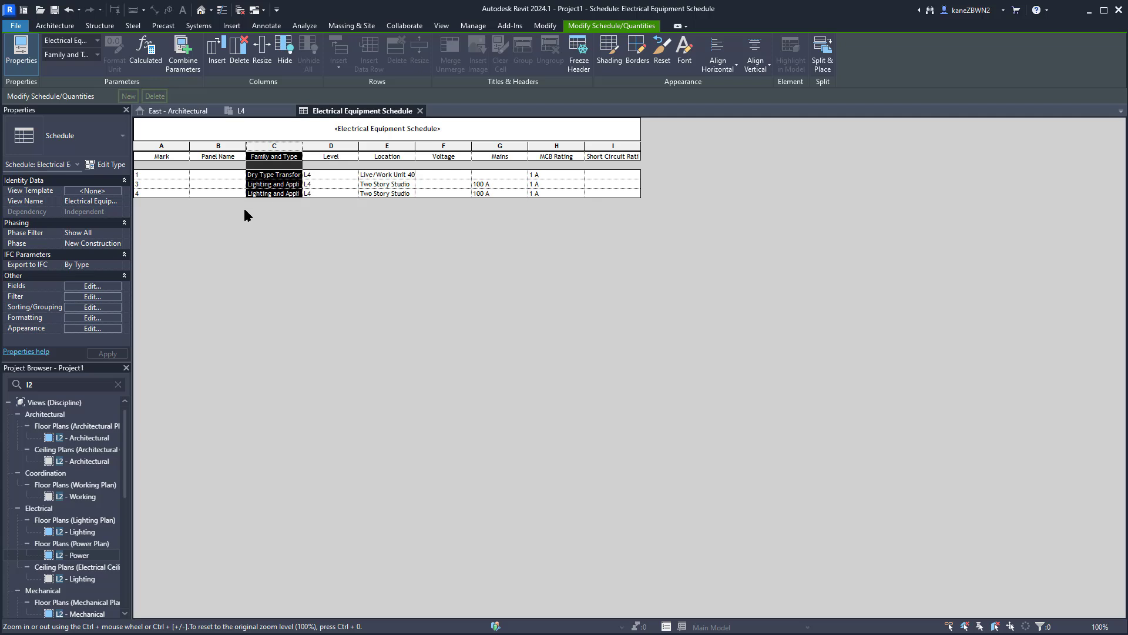
# - Enter the panel names XFMR, H1 and P1 for the equipment with marks 1, 3 and 4
pyautogui.click(214, 174)
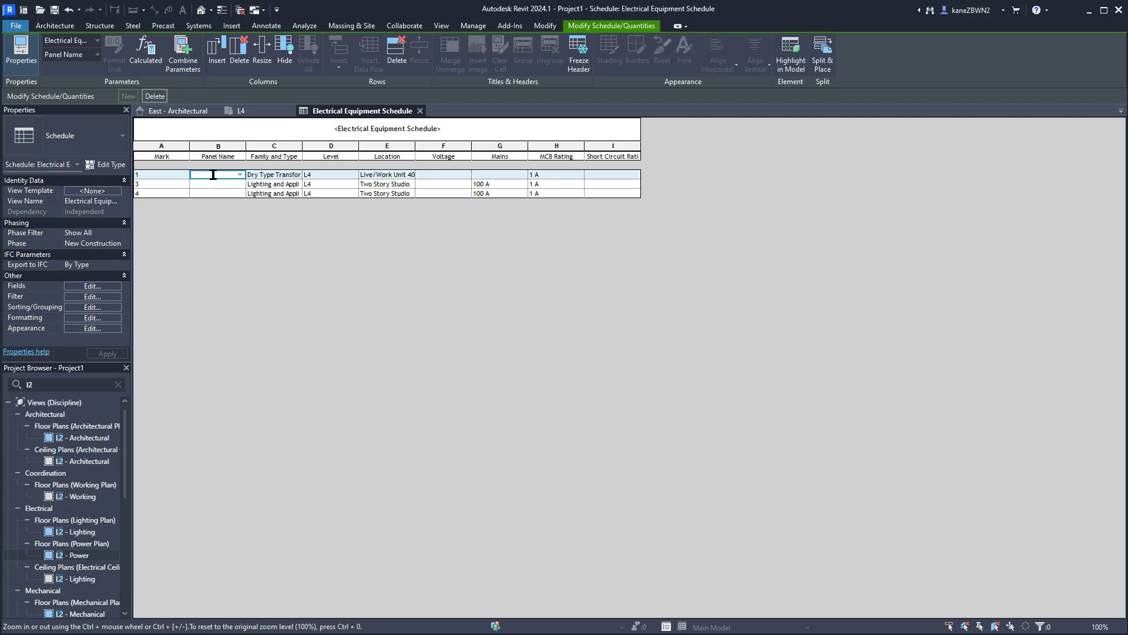
pyautogui.write('XFMR')
pyautogui.press('Return')
pyautogui.write('H1')
pyautogui.press('Return')
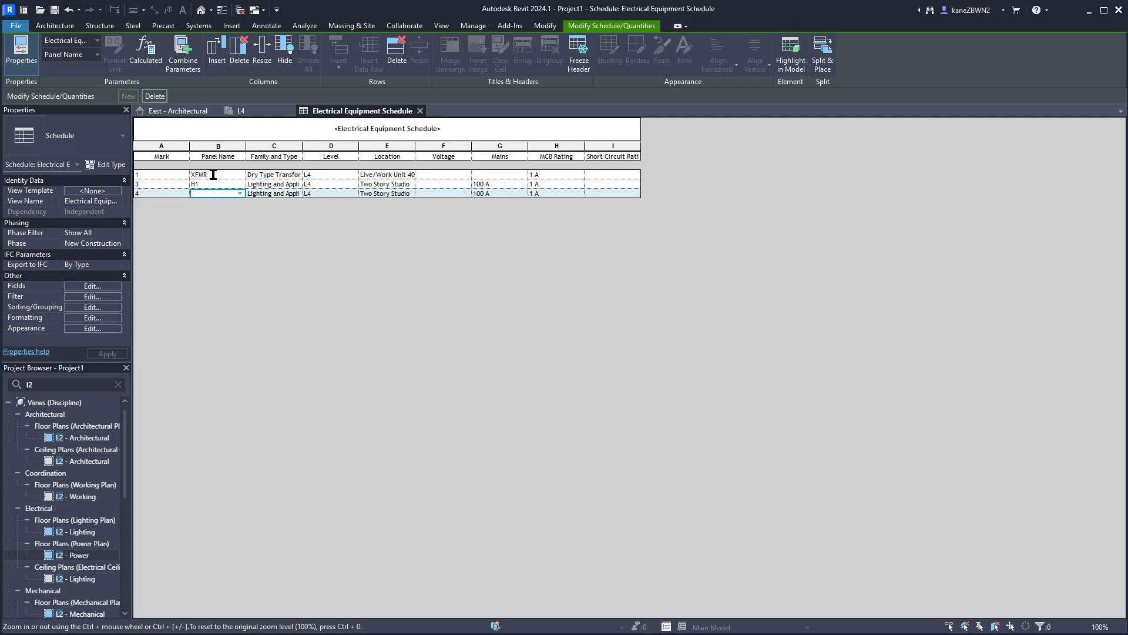
pyautogui.write('P1')
# - Set panel P1's family and type to Lighting and Appliance Panelboard - 208V MLO: 400 A in the schedule
pyautogui.click(297, 194)
pyautogui.click(298, 194)
pyautogui.click(316, 230)
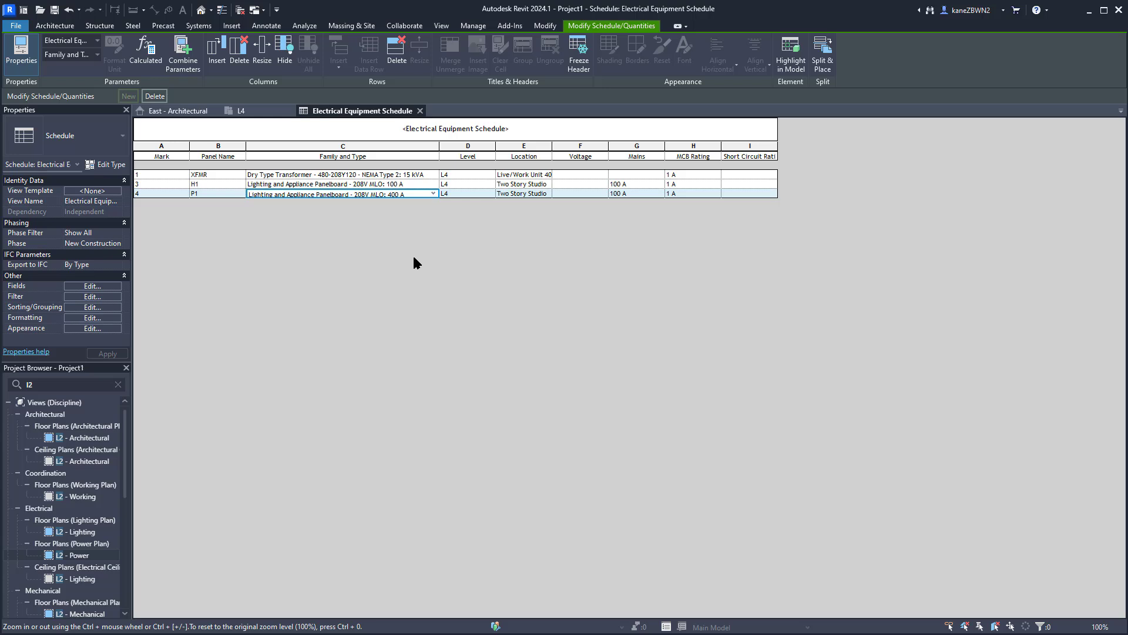
# - Highlight the schedule's mark 4 panel in the model and examine it with its properties in the L4 plan
pyautogui.click(181, 193)
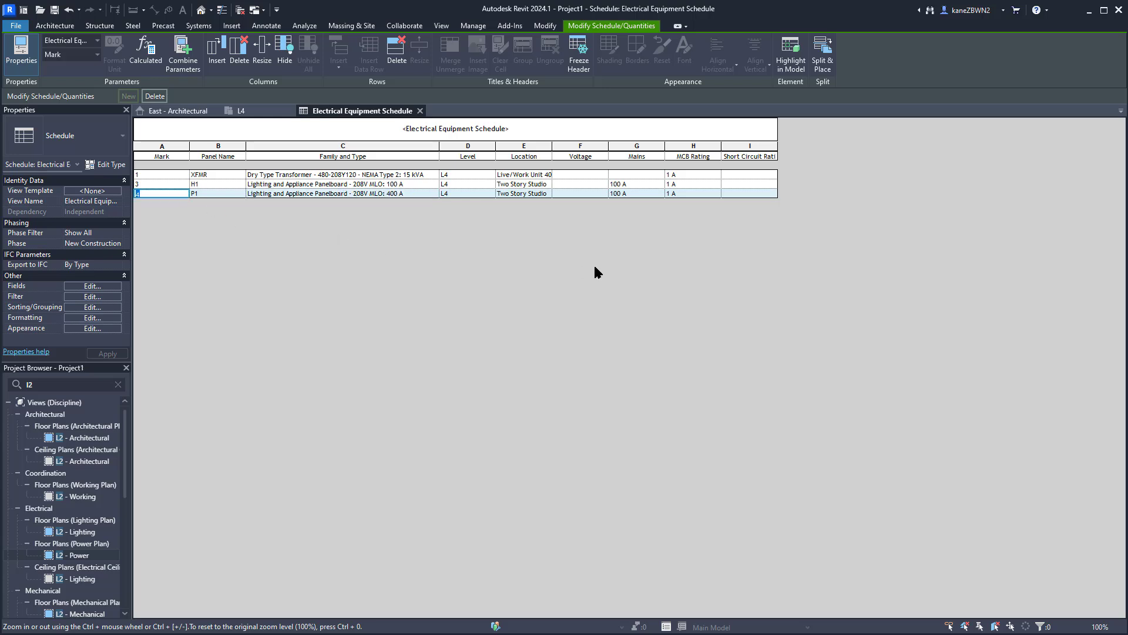
pyautogui.click(790, 61)
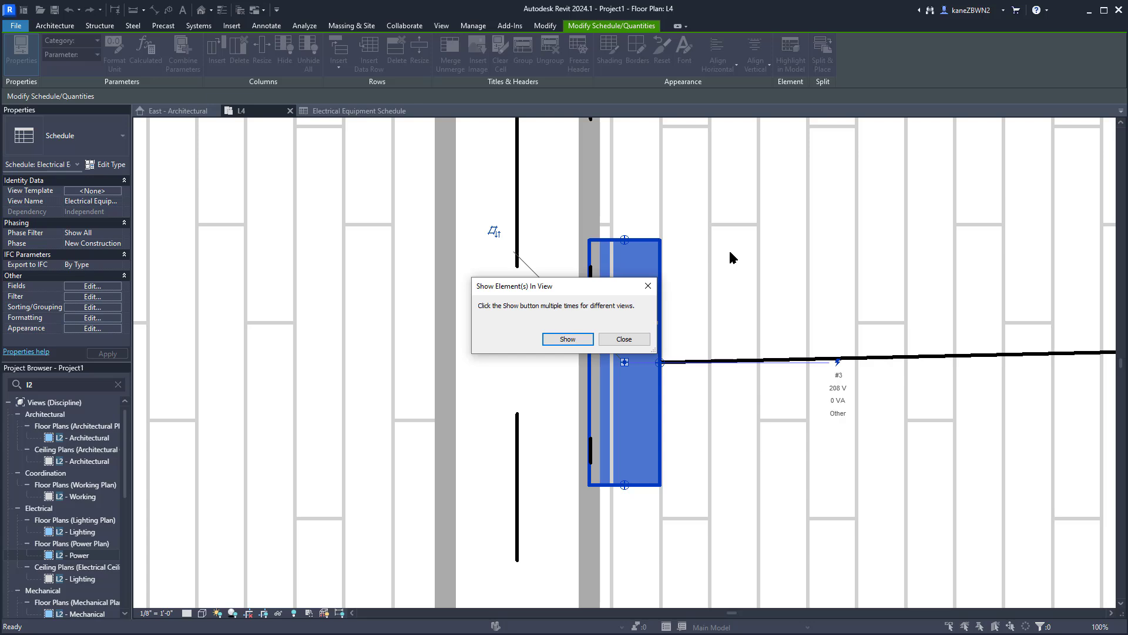
pyautogui.click(625, 339)
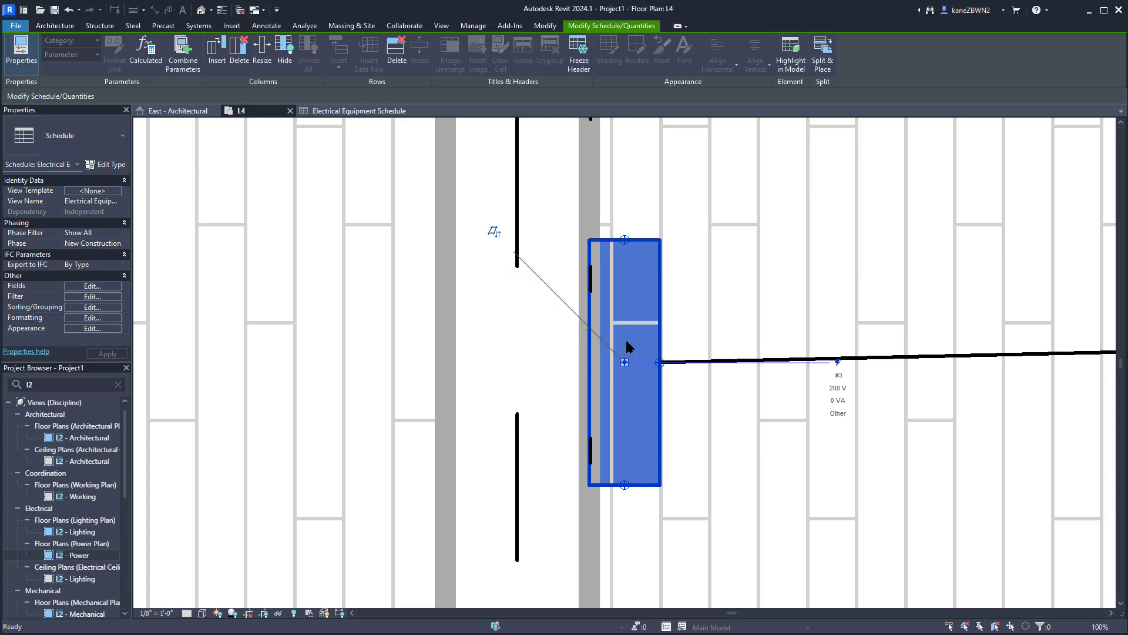
pyautogui.scroll(-2, 795, 242)
pyautogui.moveTo(795, 242); pyautogui.dragTo(577, 298, button='middle')
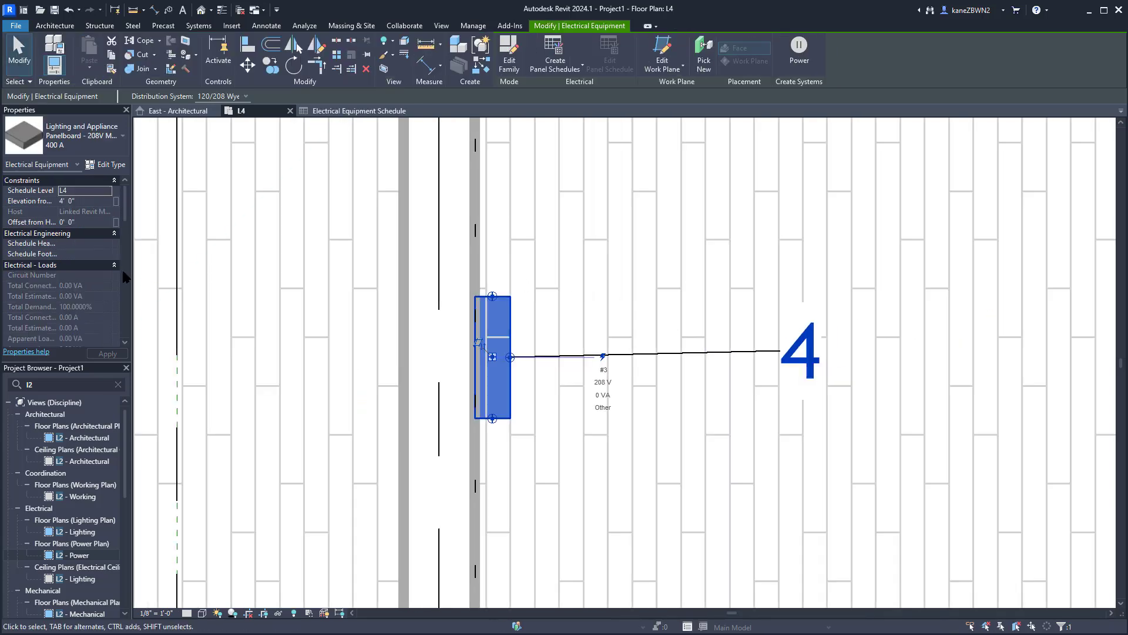
pyautogui.scroll(-5, 123, 274)
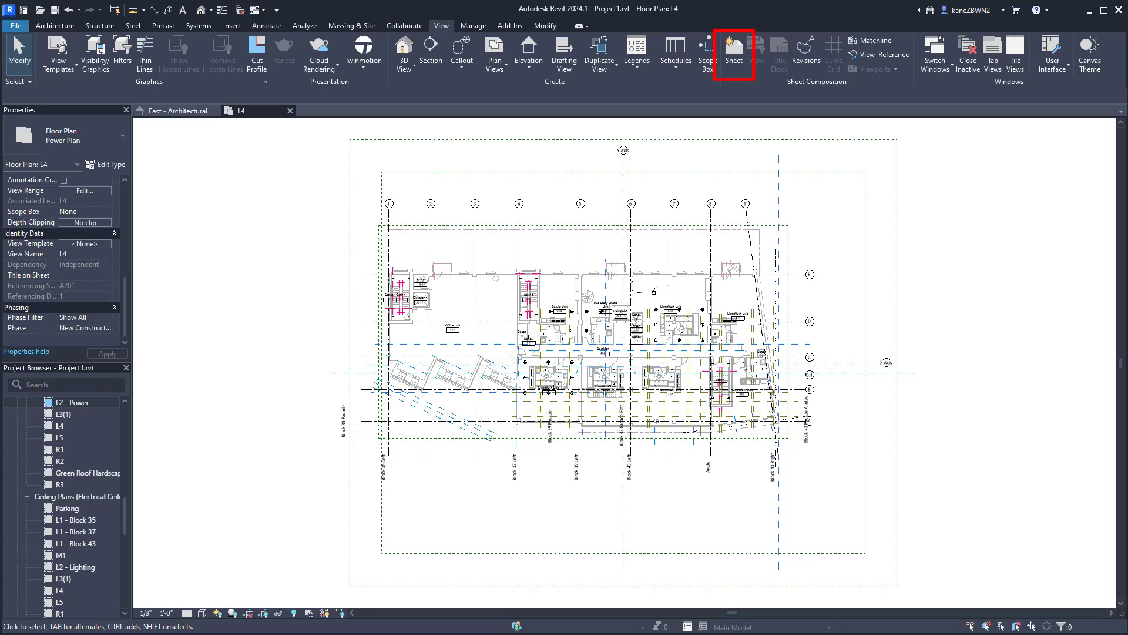
# - Create a new sheet with the E1 30 x 42 Horizontal titleblock and set its sheet number to E105
pyautogui.click(733, 52)
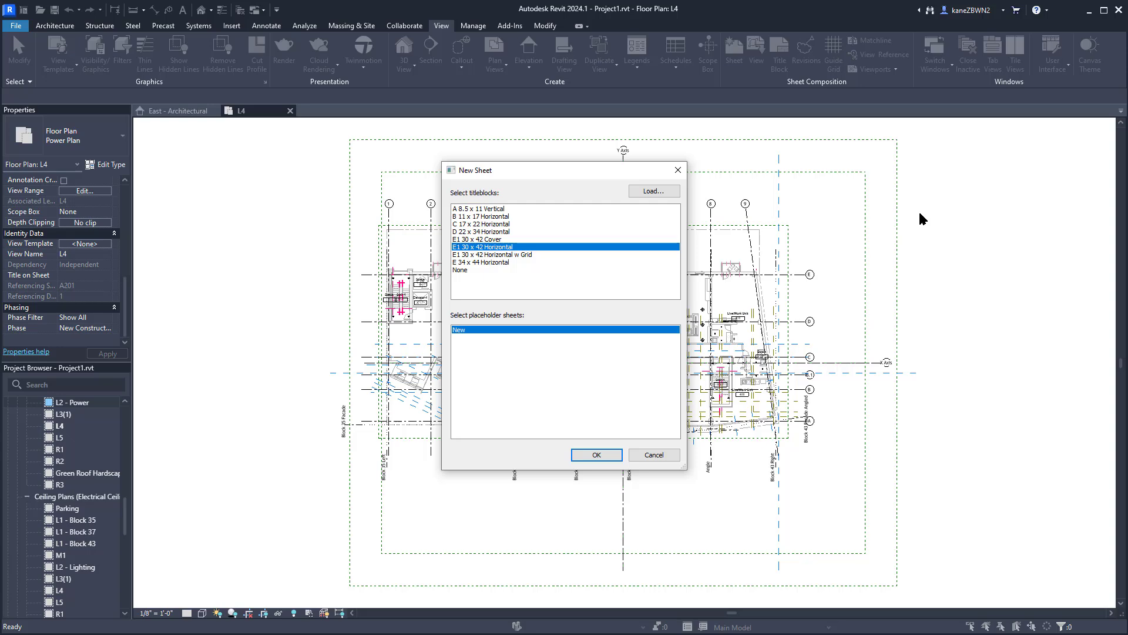
pyautogui.click(594, 456)
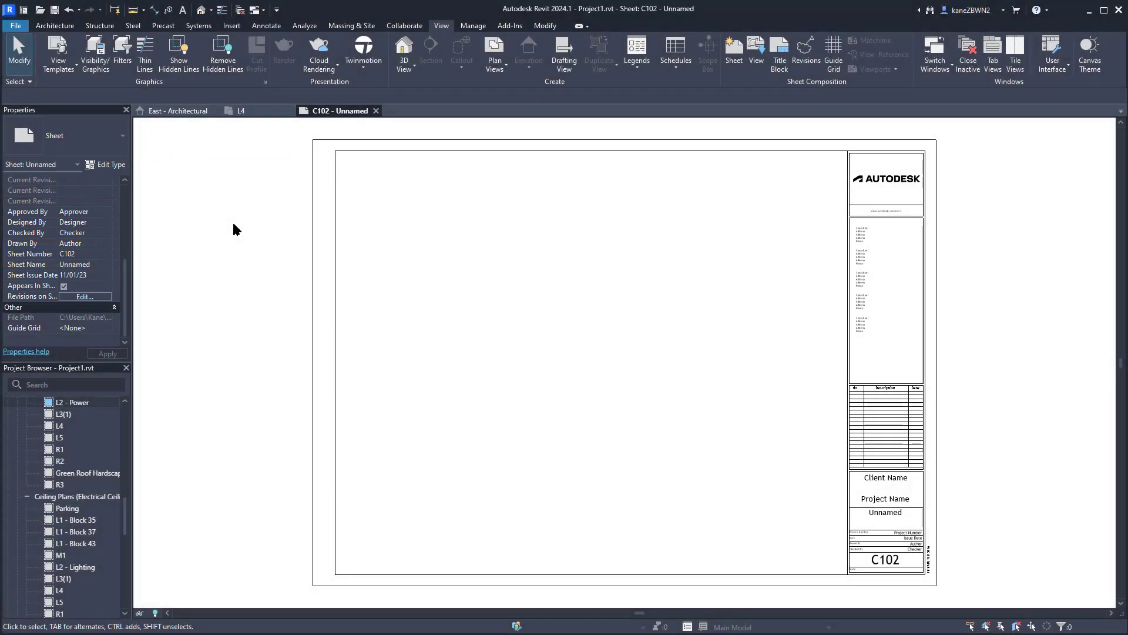
pyautogui.click(95, 253)
pyautogui.write('E105')
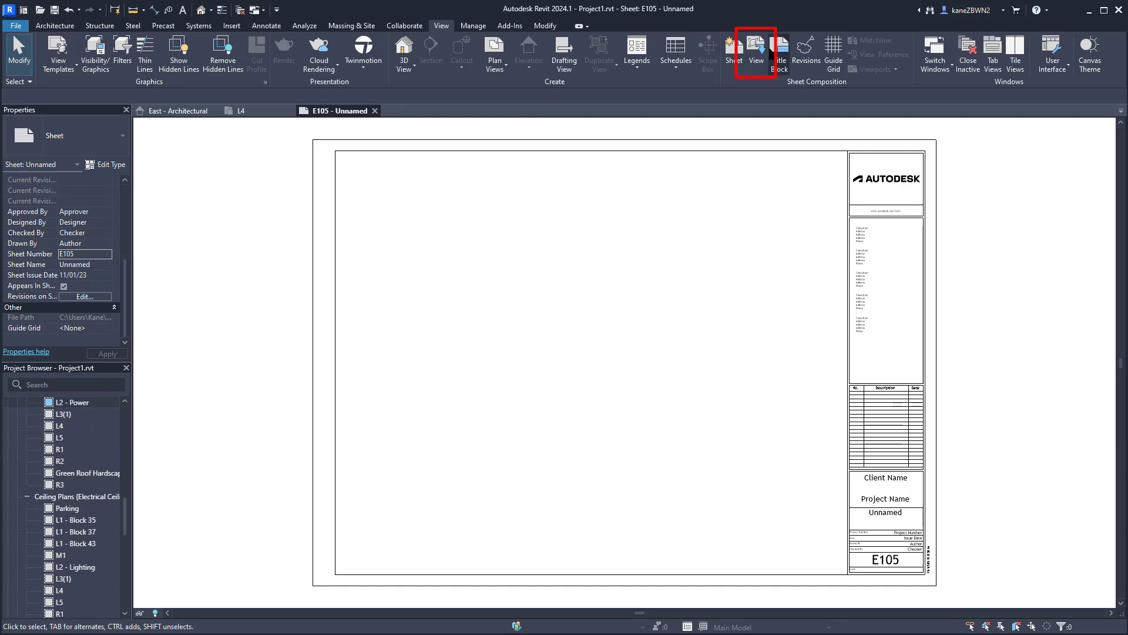
# - Place the Floor Plan: L4 view on sheet E105, within the titleblock's drawing area
pyautogui.click(756, 52)
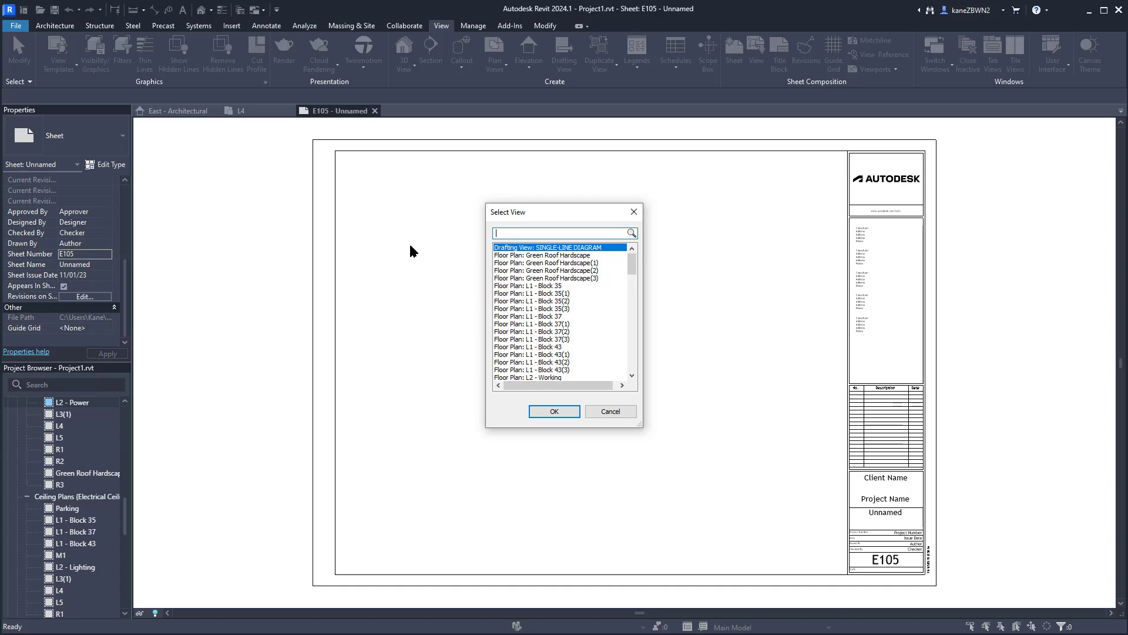
pyautogui.write('l4')
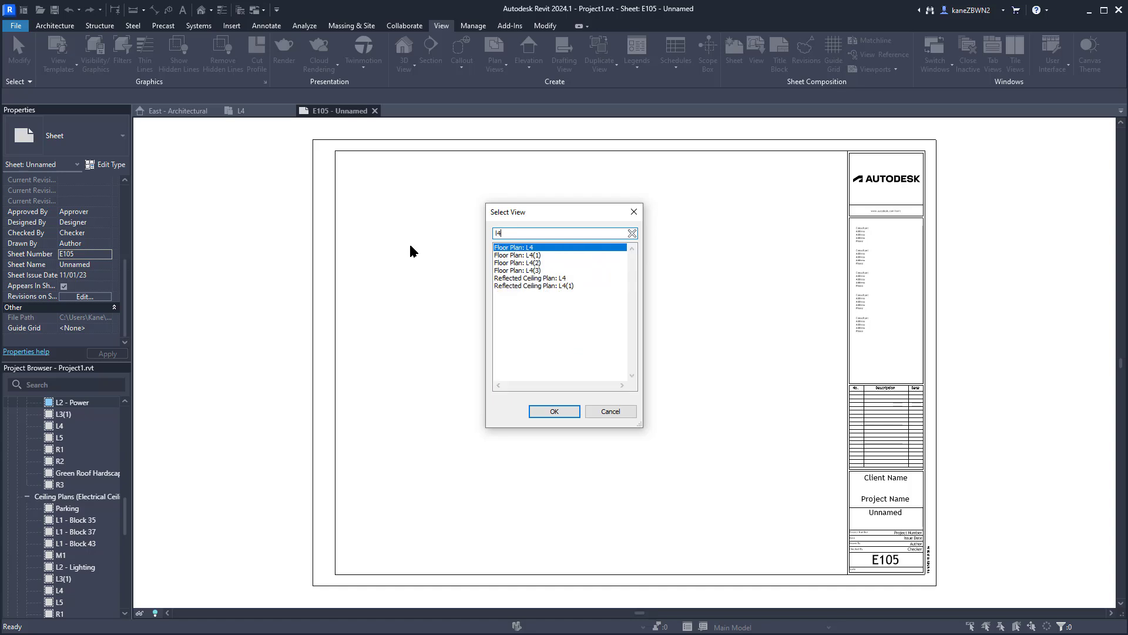
pyautogui.click(554, 412)
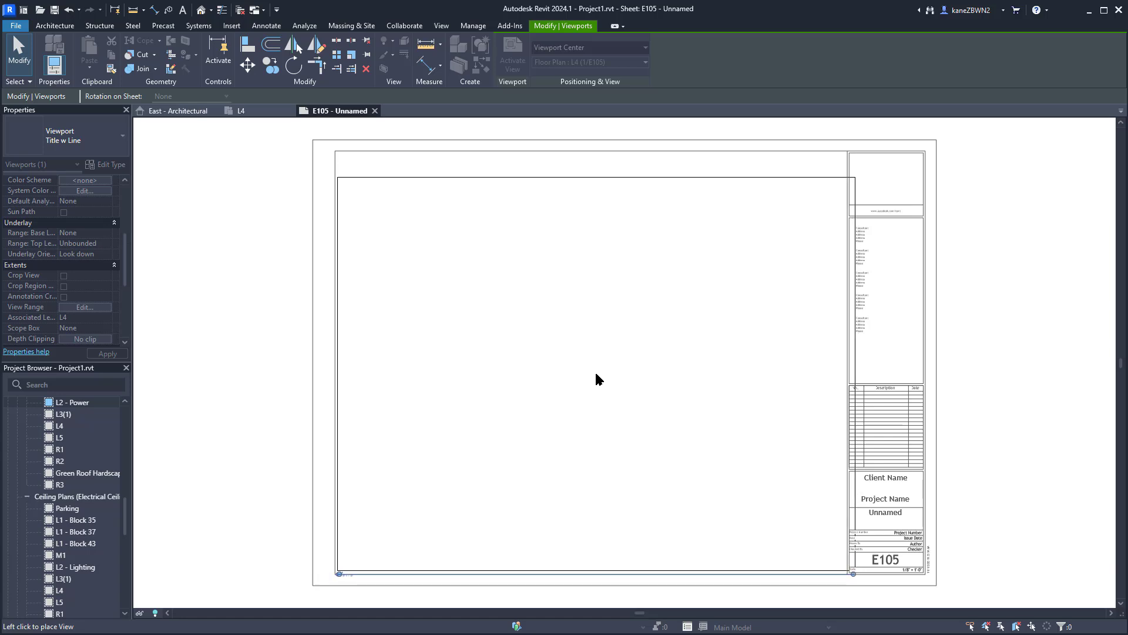
pyautogui.click(597, 379)
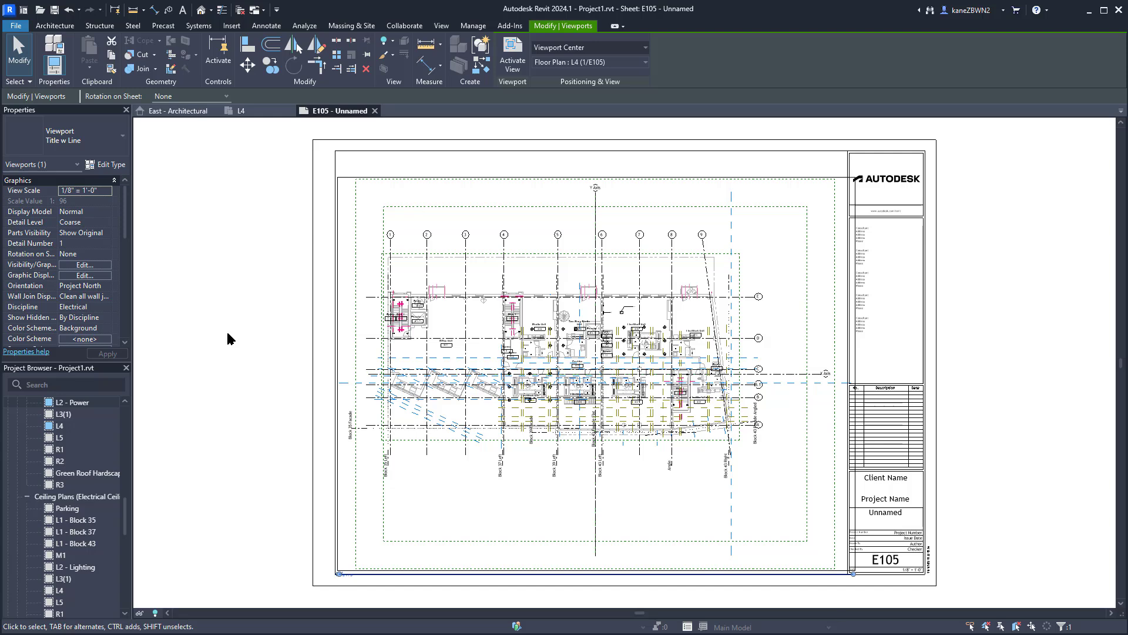
# - Set the view scale of the L4 viewport on sheet E105 to 1/16" = 1'-0"
pyautogui.scroll(2, 408, 470)
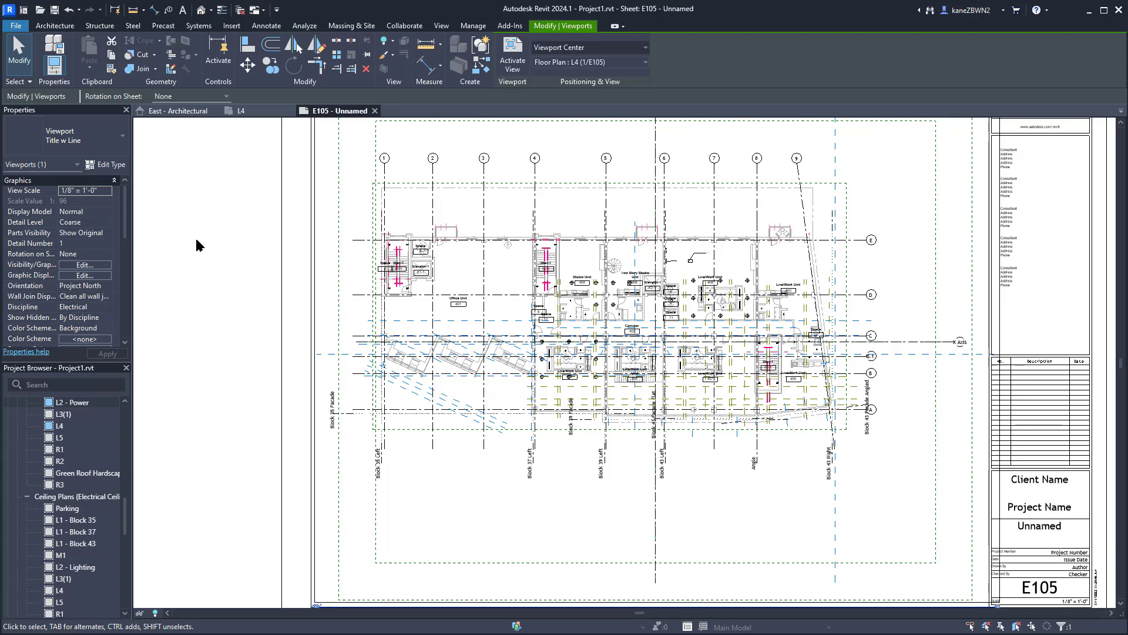
pyautogui.click(108, 191)
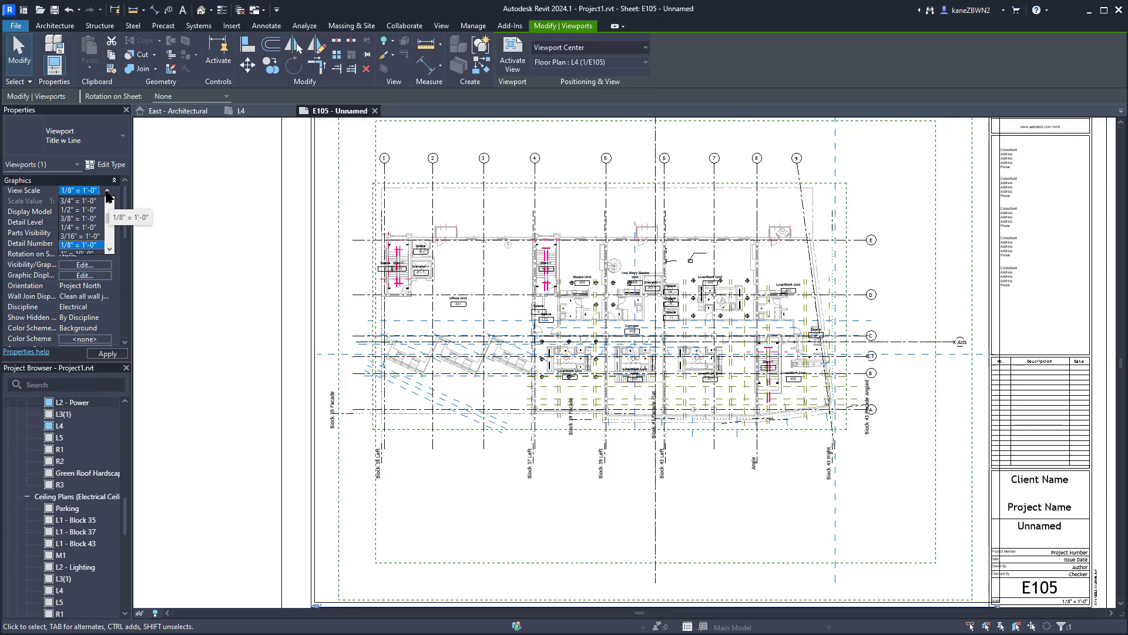
pyautogui.scroll(-1, 89, 226)
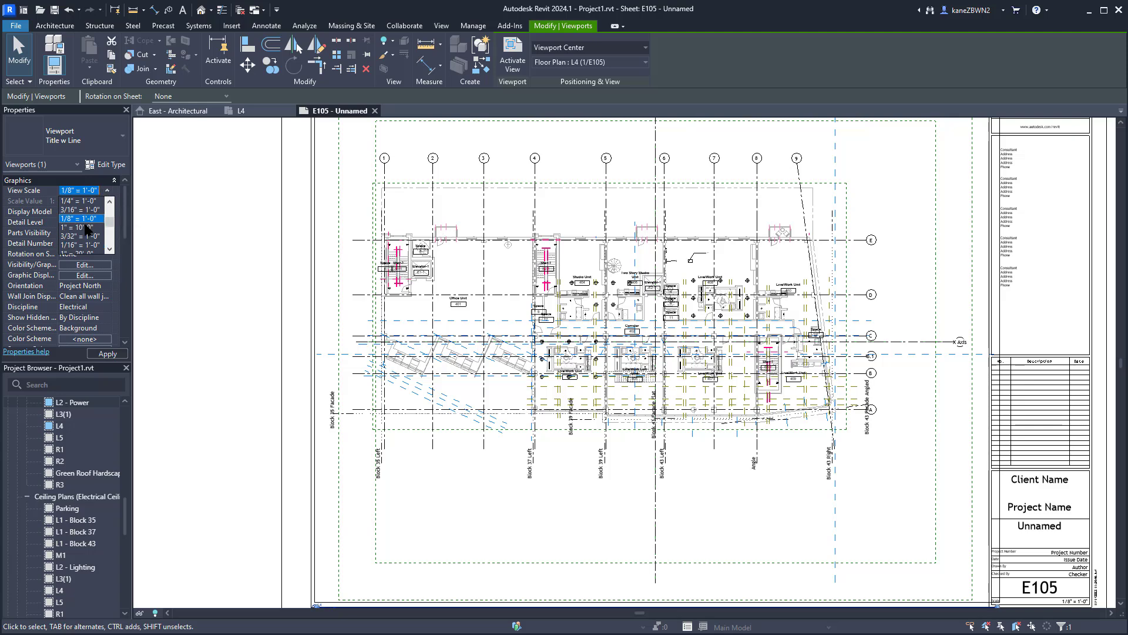
pyautogui.click(82, 244)
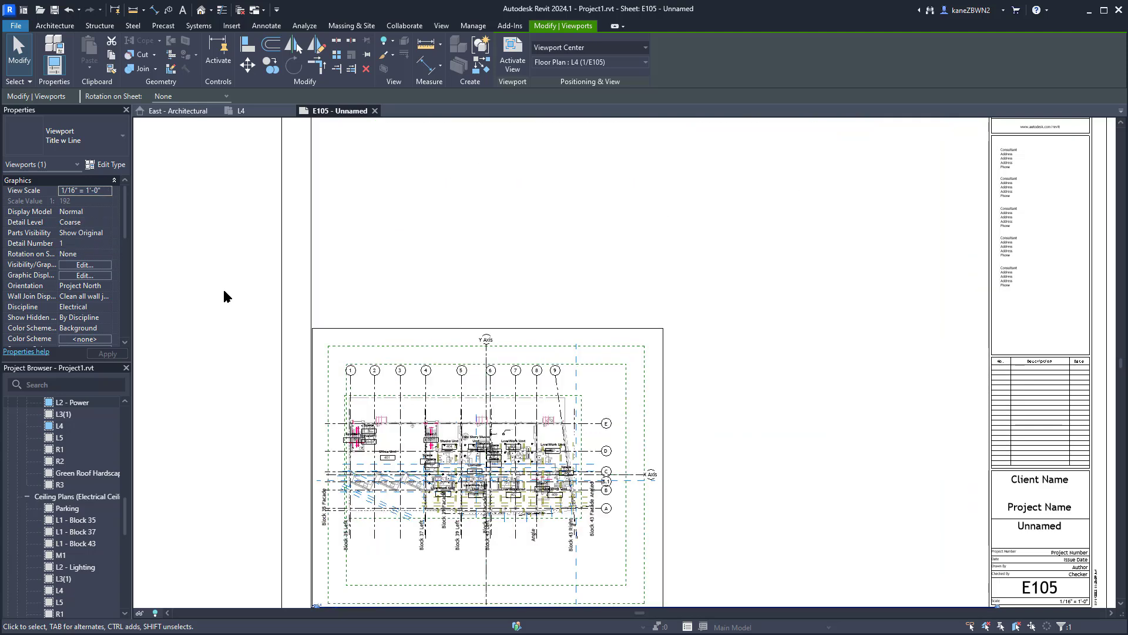
pyautogui.scroll(3, 435, 494)
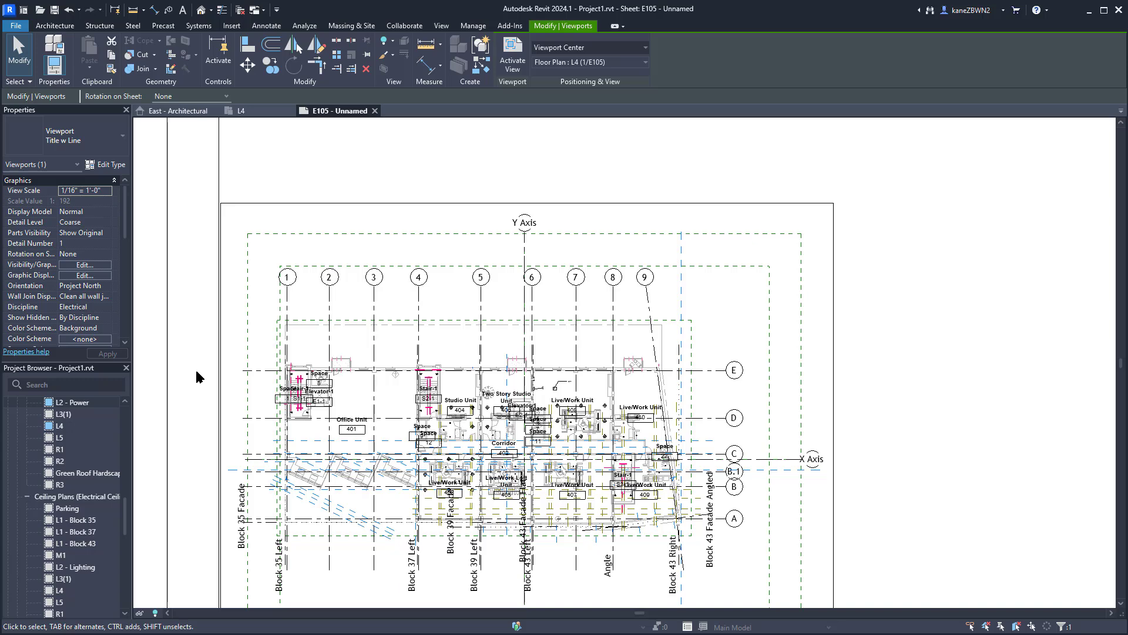
# - Switch to the L4 floor plan and set its view scale to 1/8" = 1'-0"
pyautogui.click(247, 111)
pyautogui.click(107, 190)
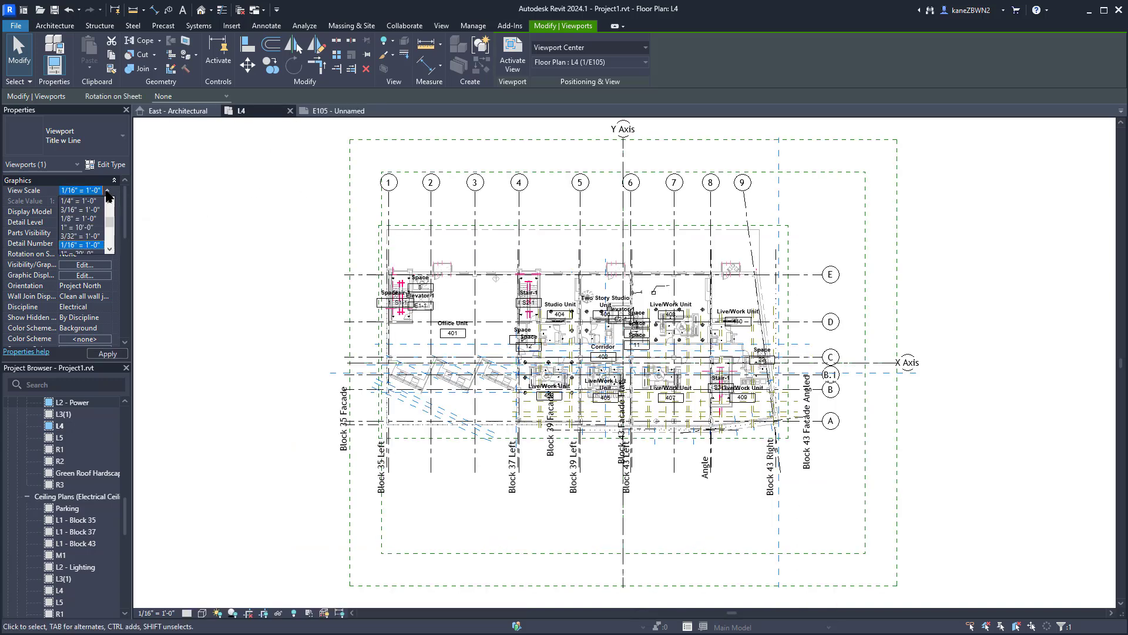
pyautogui.click(81, 219)
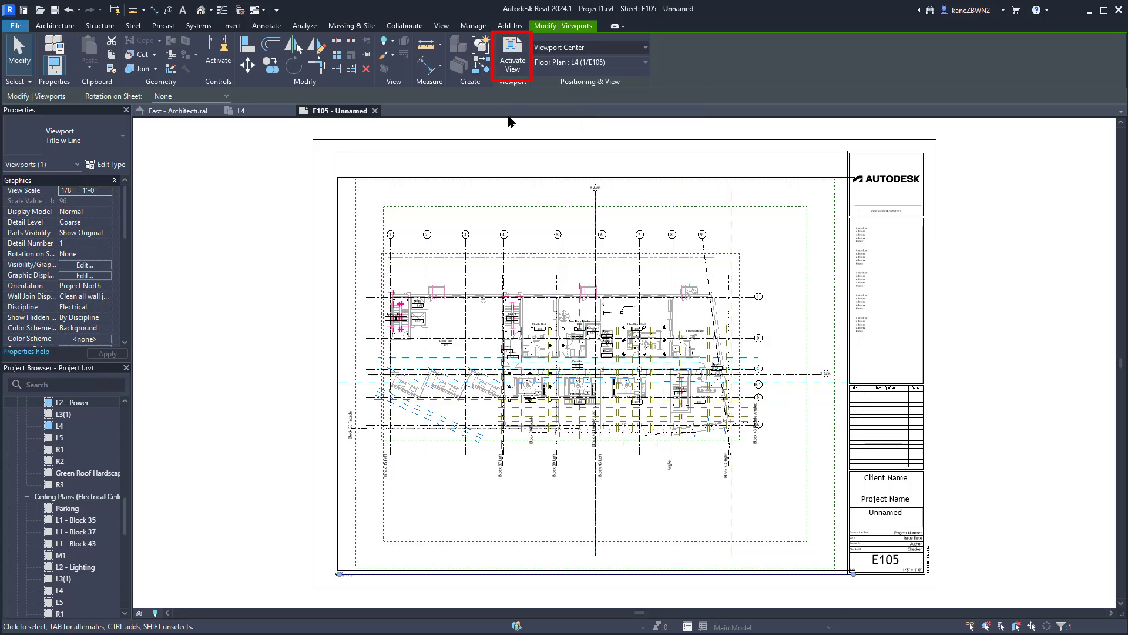
# - Activate the L4 plan viewport on sheet E105 to edit the model around Live/Work Unit 408 in place
pyautogui.doubleClick(521, 185)
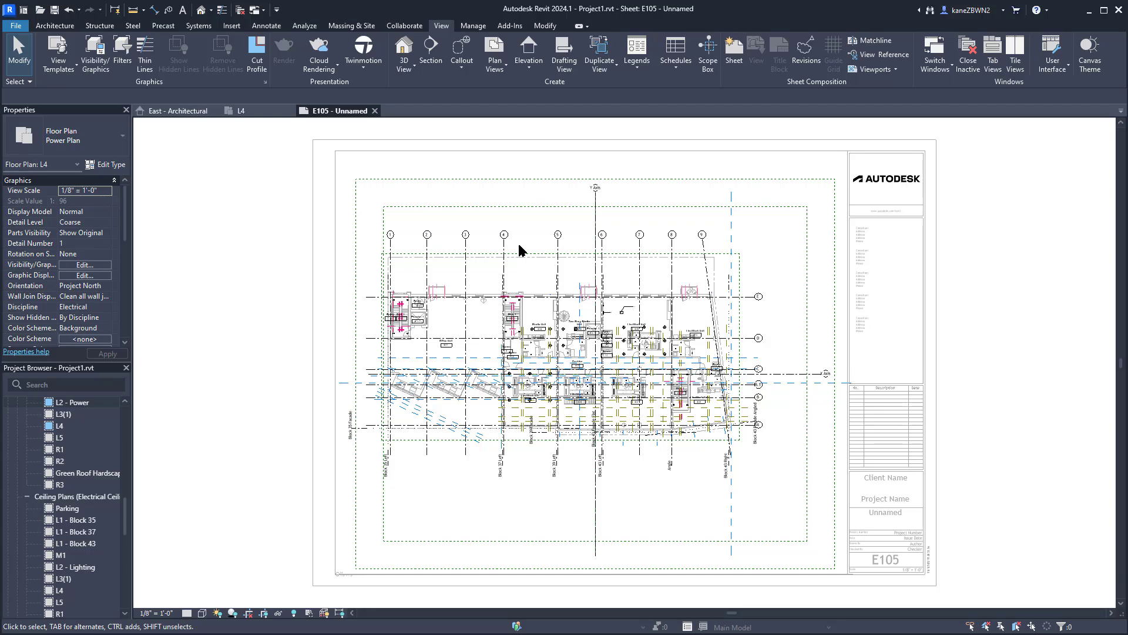
pyautogui.scroll(5, 617, 312)
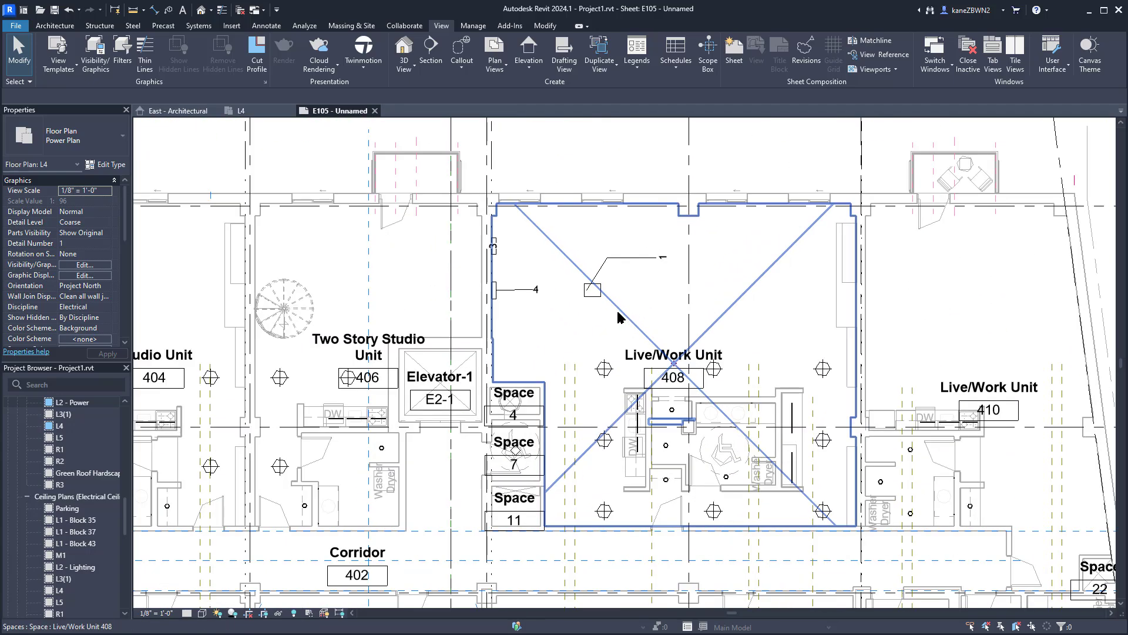
pyautogui.scroll(3, 617, 311)
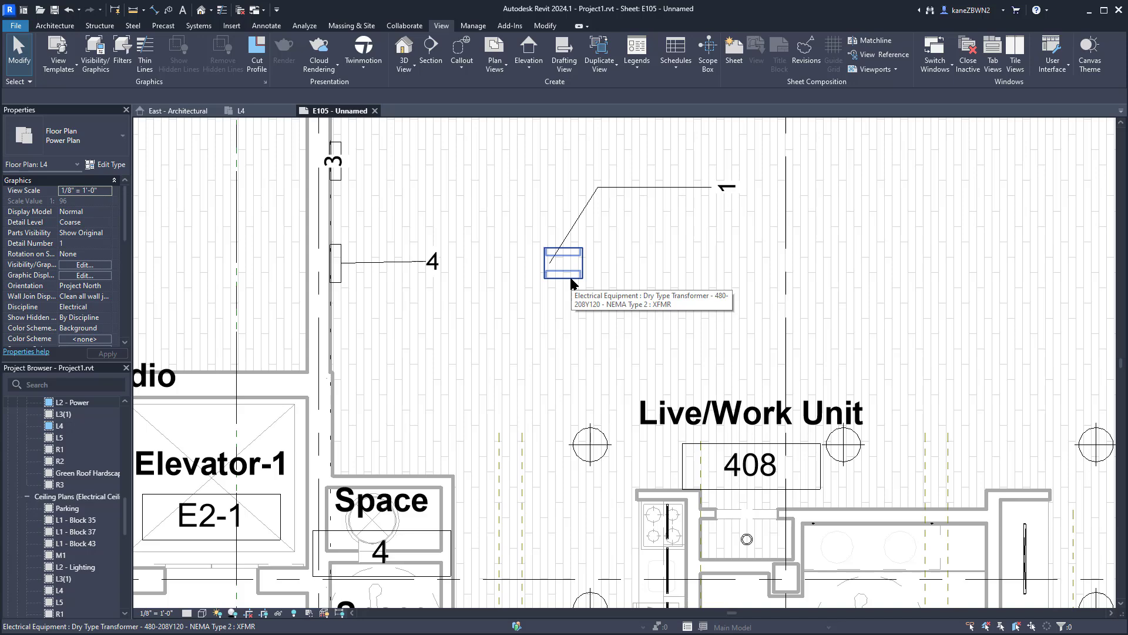
# - Try to delete the dry type transformer in Live/Work Unit 408 through the activated view
pyautogui.click(571, 284)
pyautogui.press('Delete')
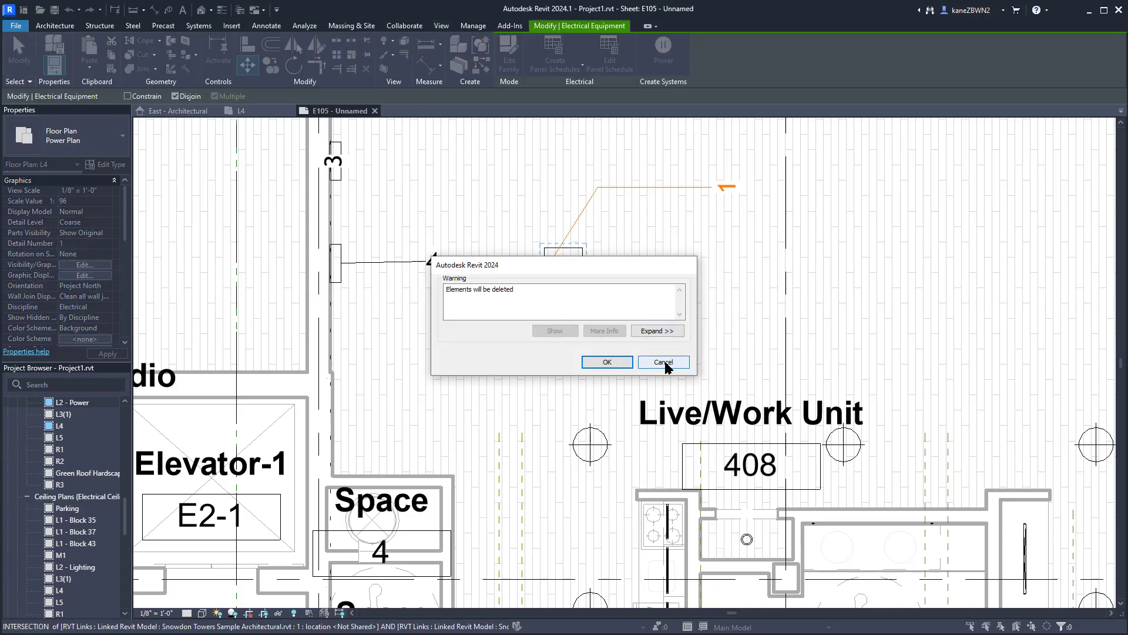
pyautogui.click(667, 365)
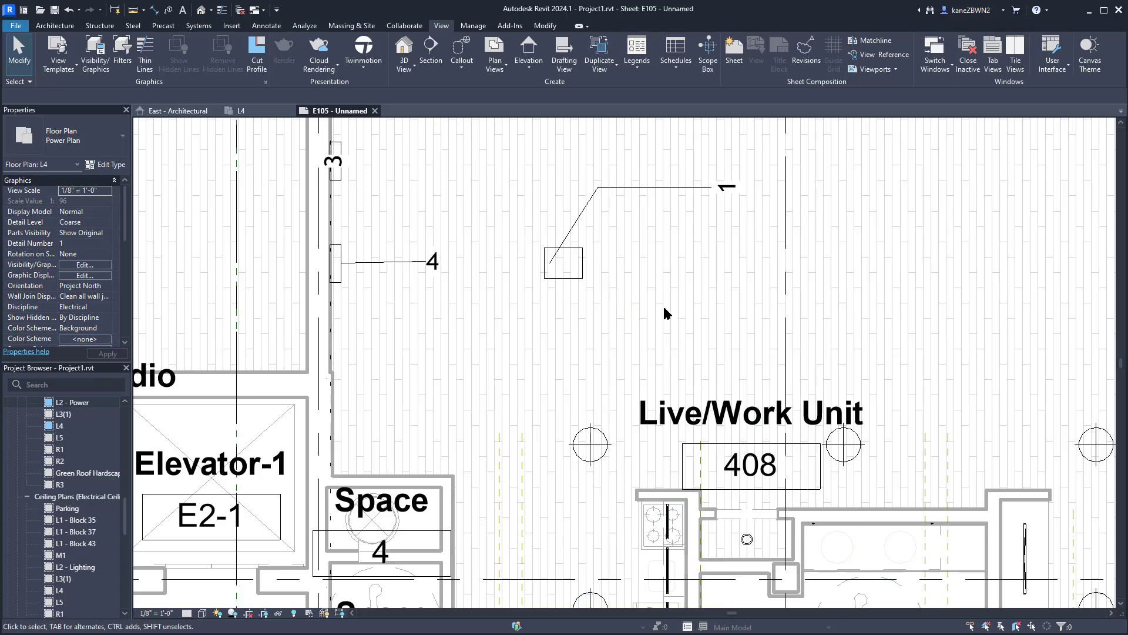
# - Deactivate the L4 view on sheet E105, then select its viewport and check the choices for the placed view
pyautogui.scroll(-8, 662, 305)
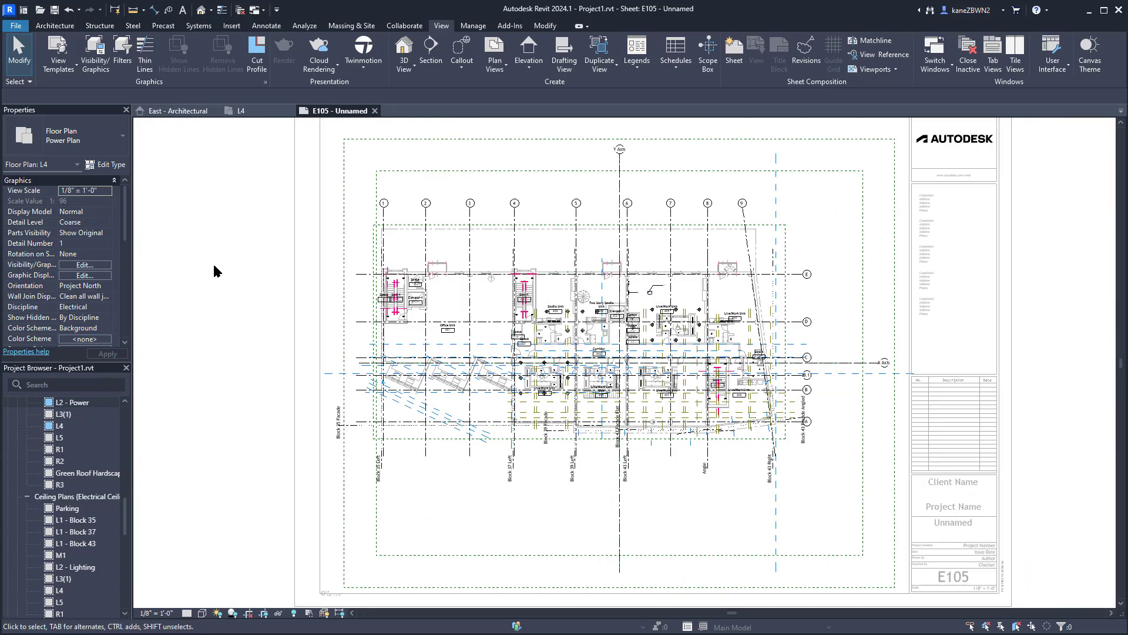
pyautogui.doubleClick(215, 264)
pyautogui.click(574, 274)
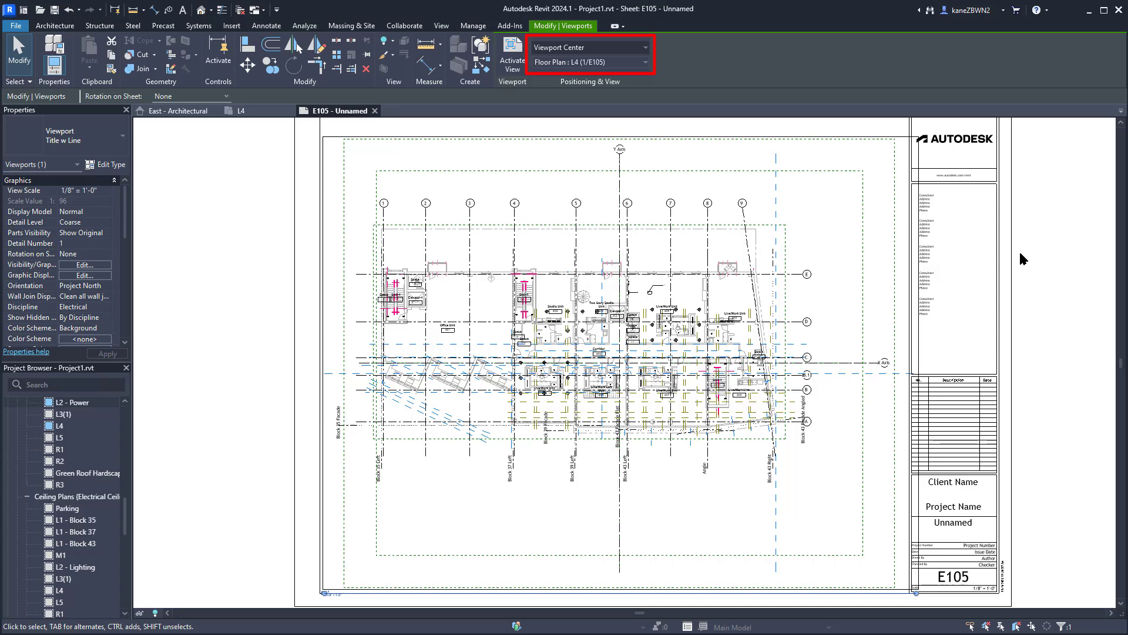
pyautogui.click(644, 63)
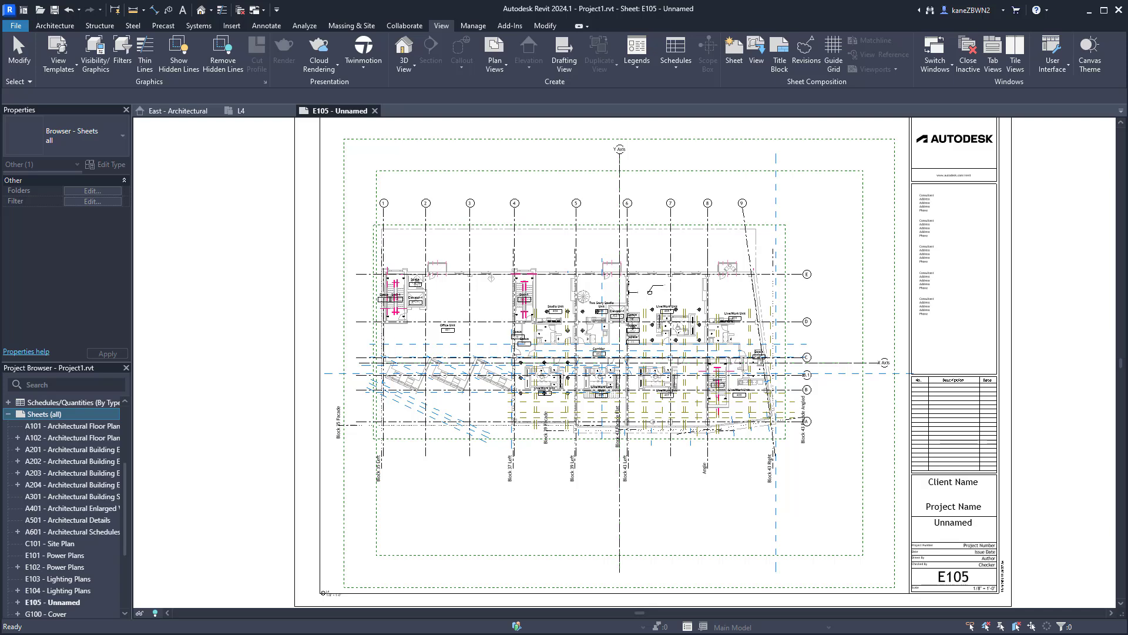
# - Open the Duplicate with Views options for sheet E105
pyautogui.rightClick(73, 605)
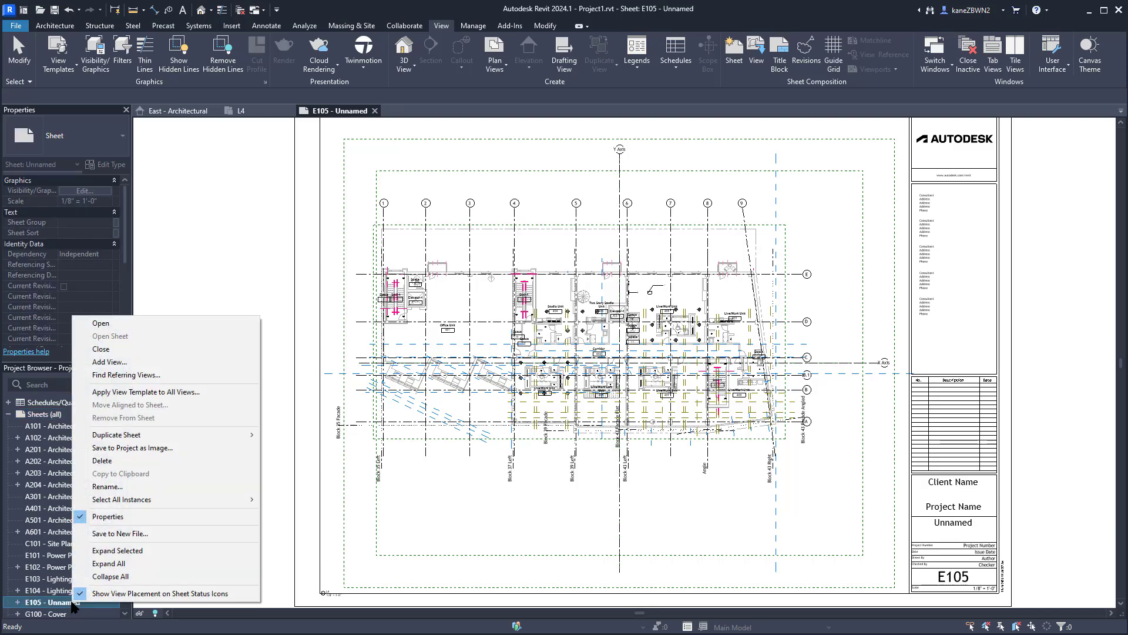
pyautogui.moveTo(249, 440)
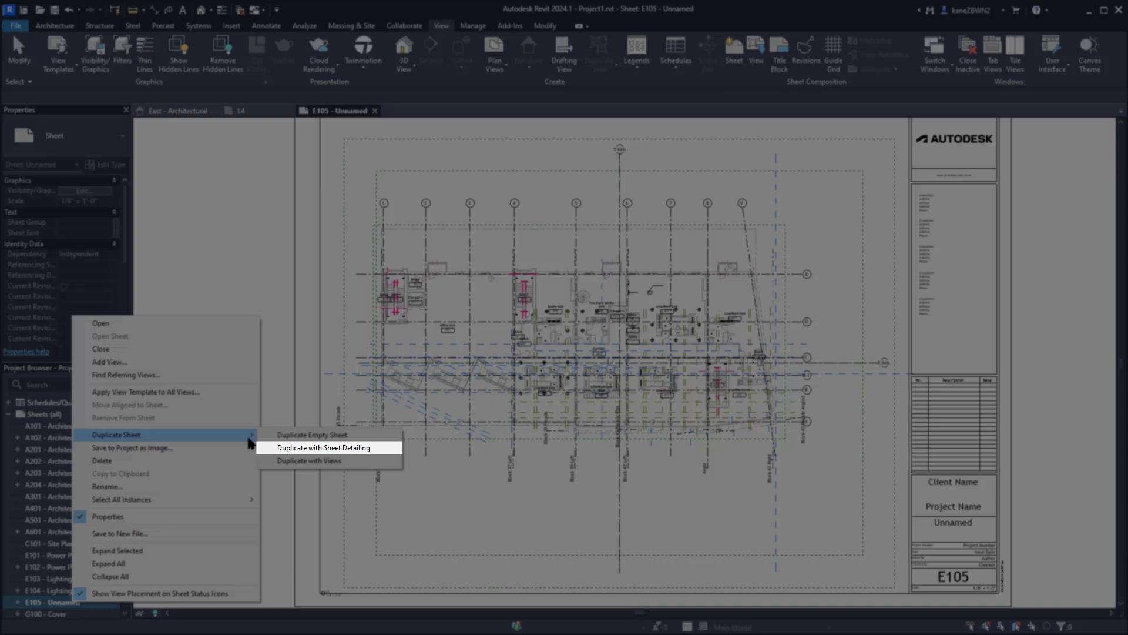
pyautogui.press('Down')
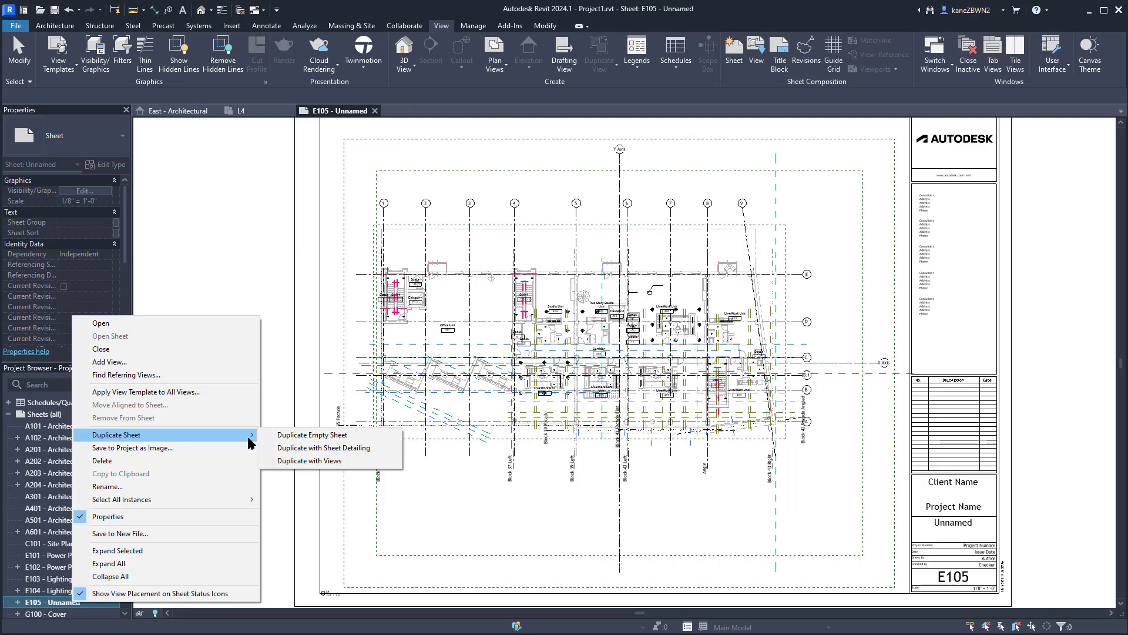
pyautogui.click(309, 460)
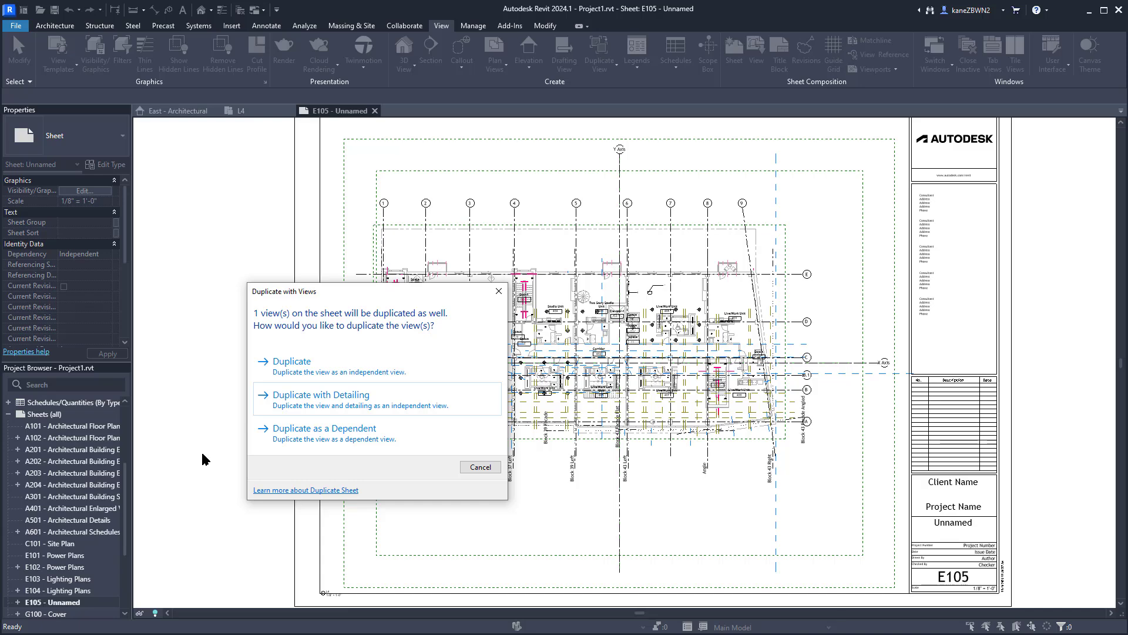
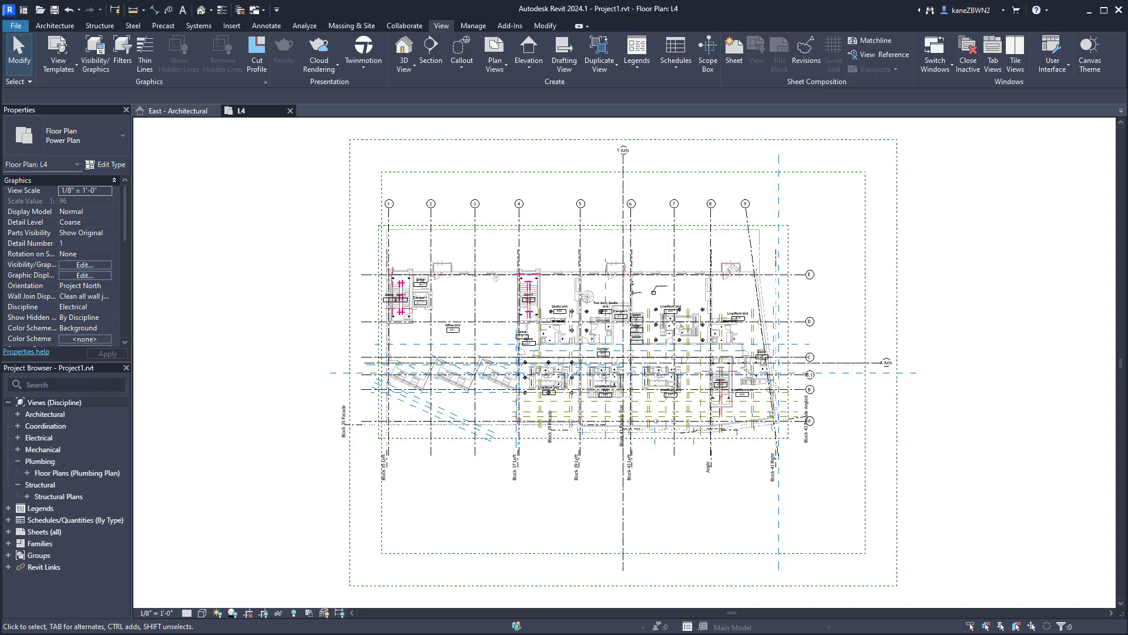
# - Review the linked Revit models in Manage Links and close it without changes
pyautogui.click(232, 26)
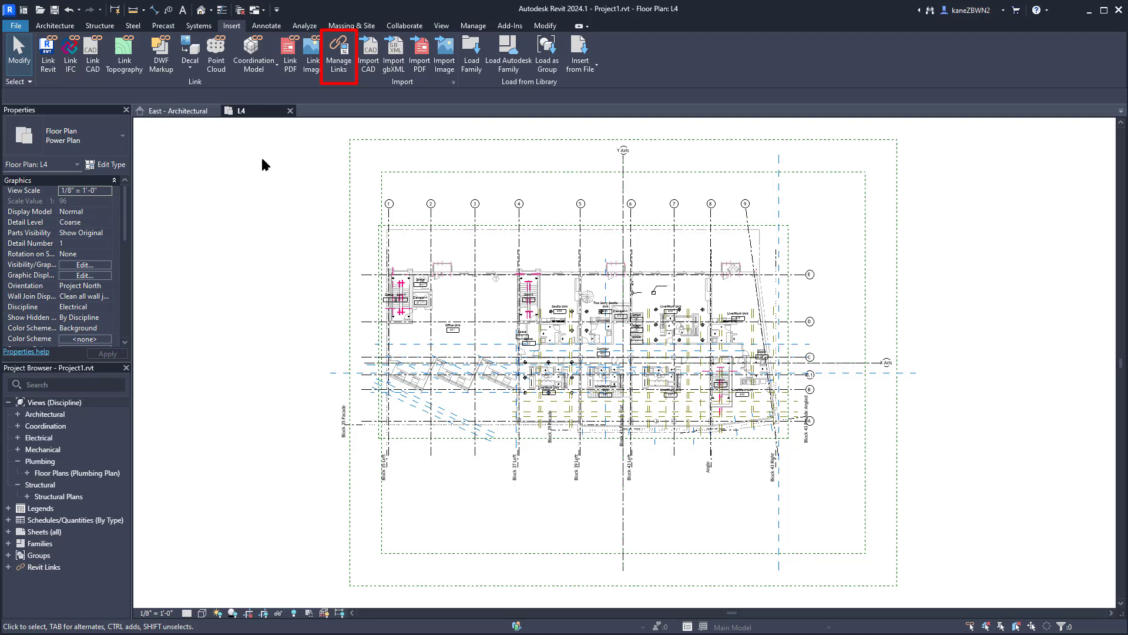
pyautogui.click(338, 56)
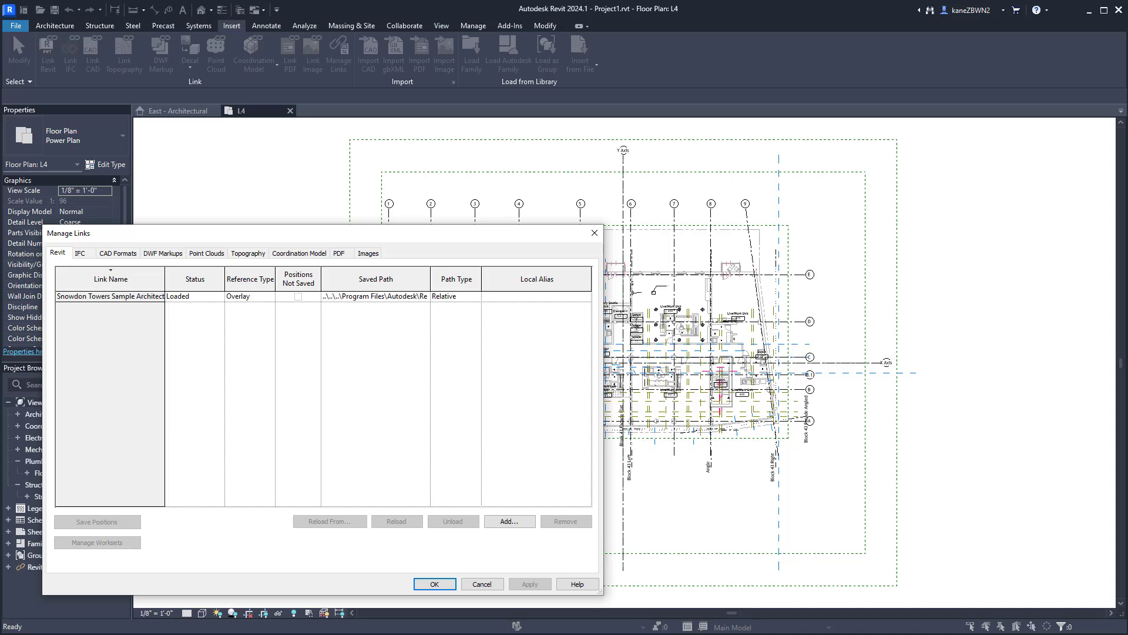
pyautogui.click(594, 233)
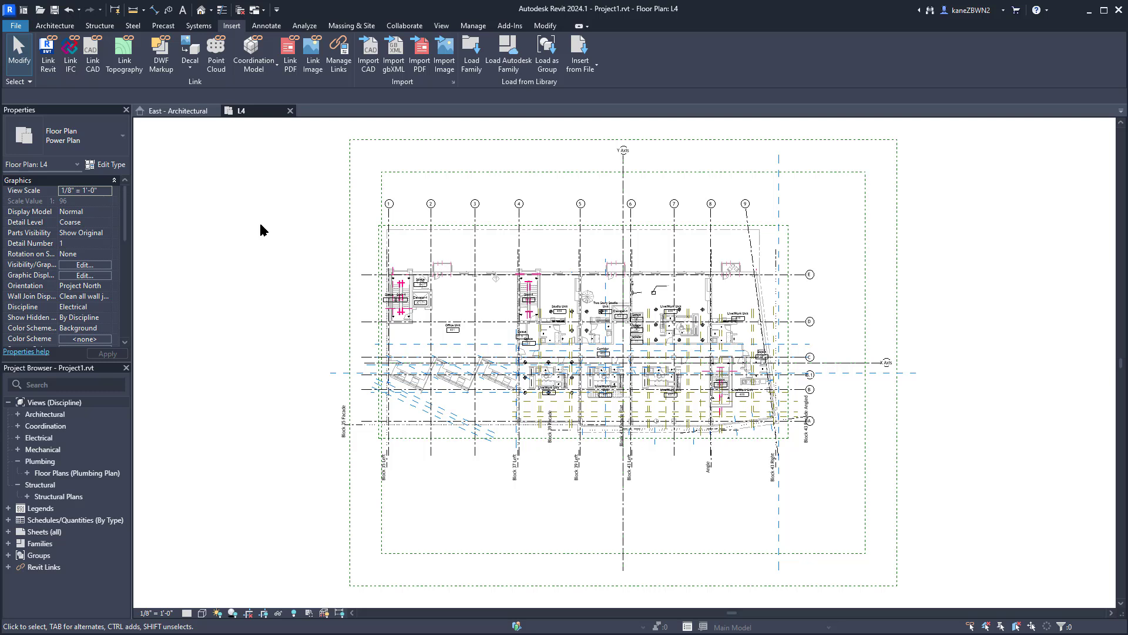
# - Look over the family files in Load Family and the online content in Load Autodesk Family without loading anything
pyautogui.click(472, 59)
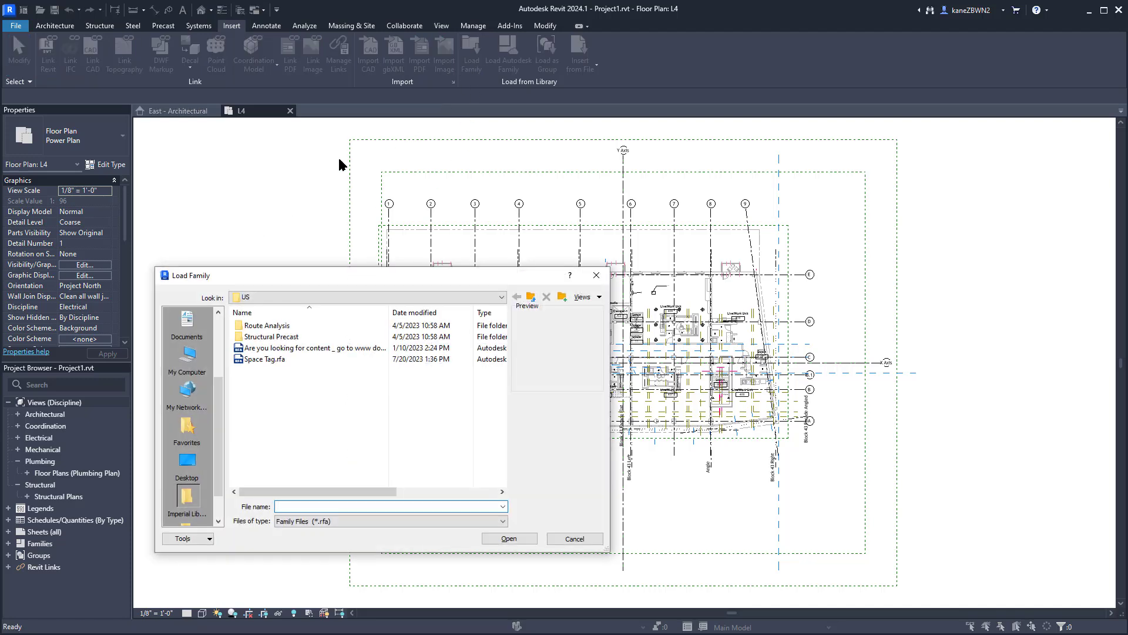
pyautogui.press('Escape')
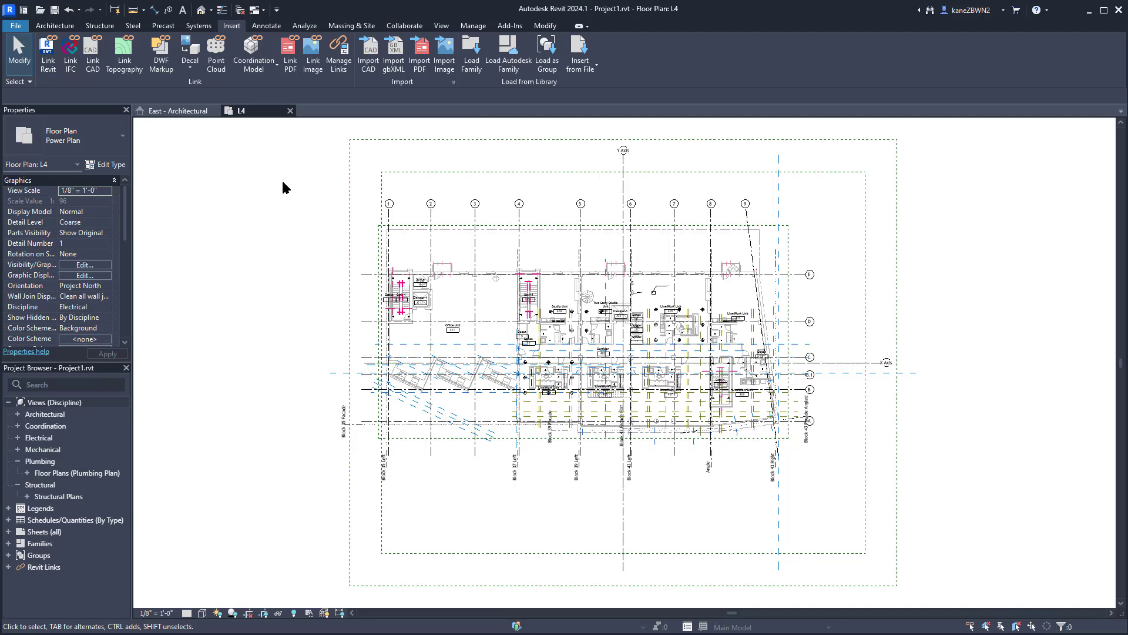
pyautogui.click(508, 62)
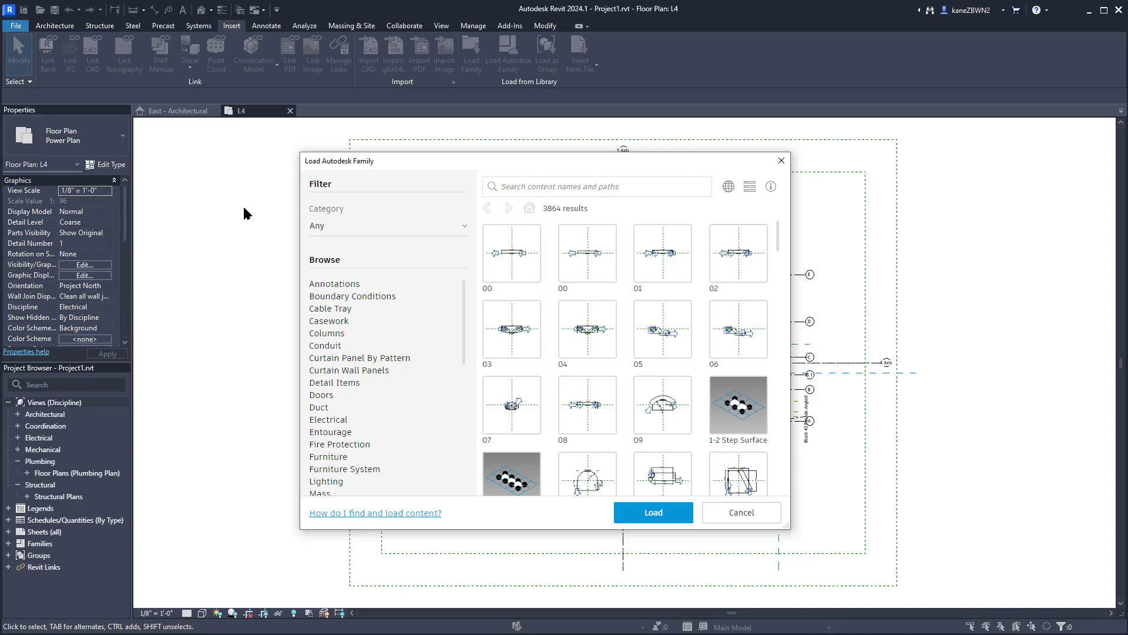
pyautogui.click(740, 515)
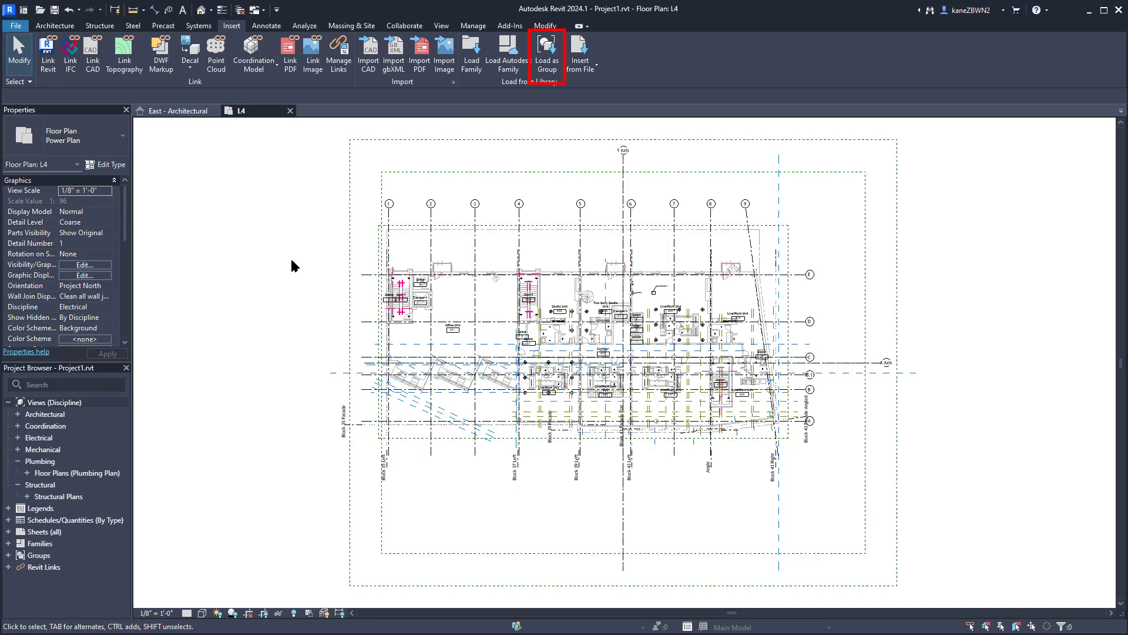
# - Inspect the Load as Group file options, then check the Insert from File choices
pyautogui.click(549, 64)
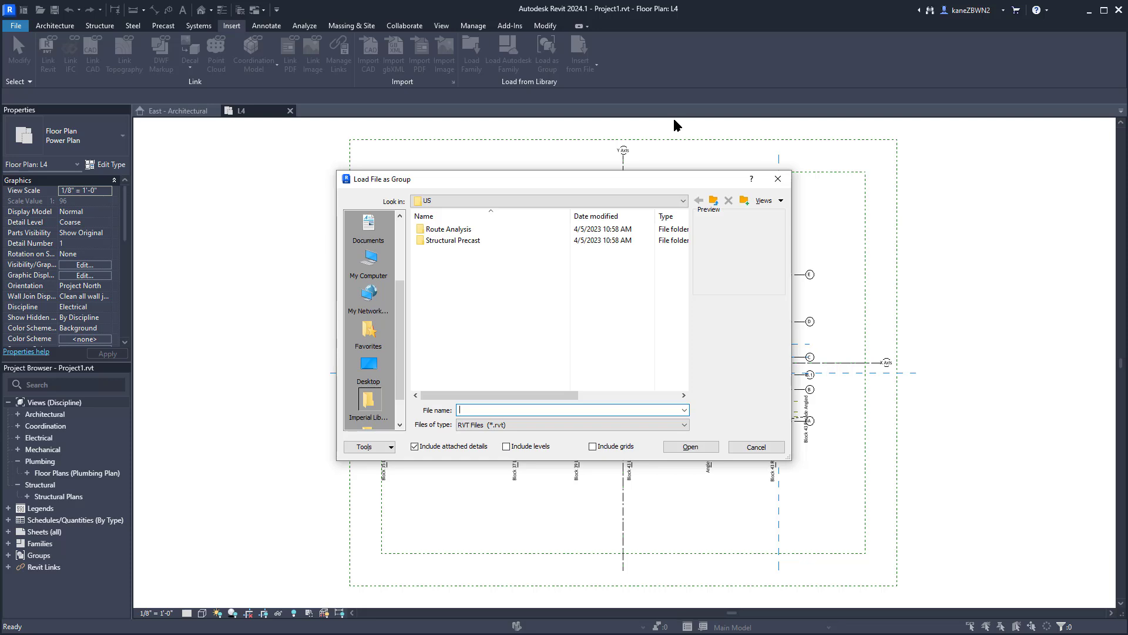
pyautogui.press('Escape')
pyautogui.click(580, 58)
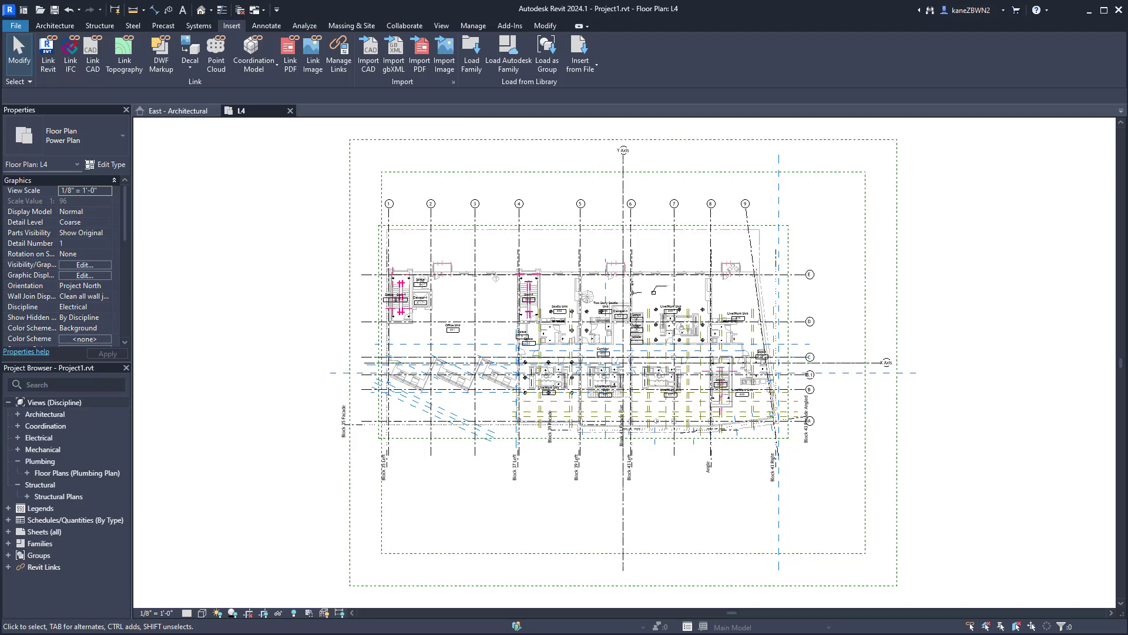
# - Review the available export formats and CAD/IFC export setups, along with the project's print options
pyautogui.click(15, 26)
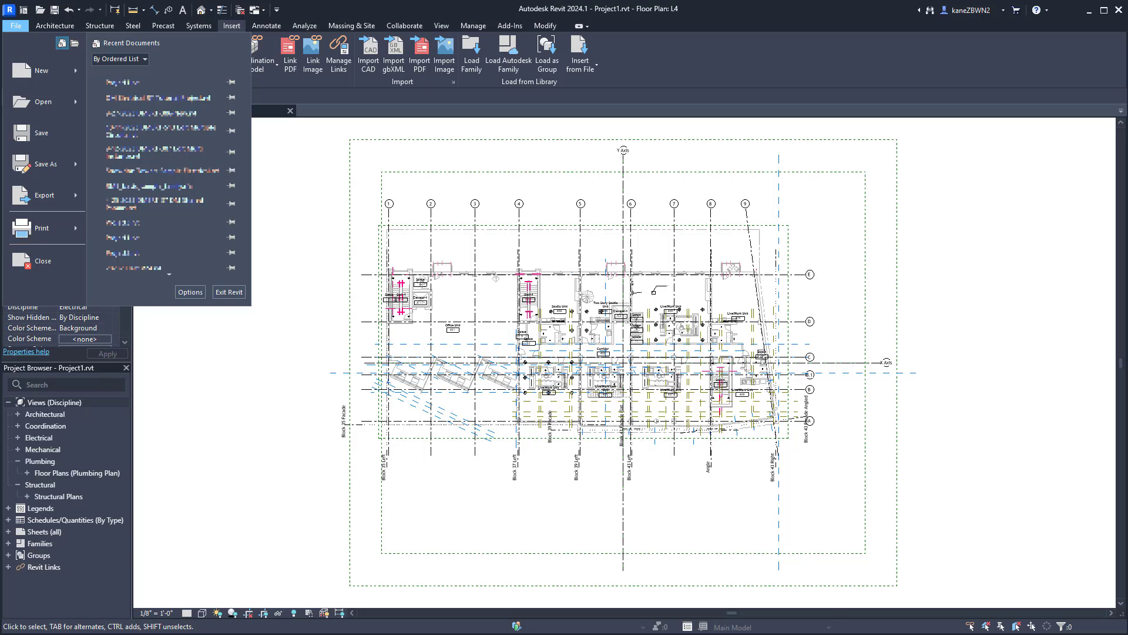
pyautogui.moveTo(65, 202)
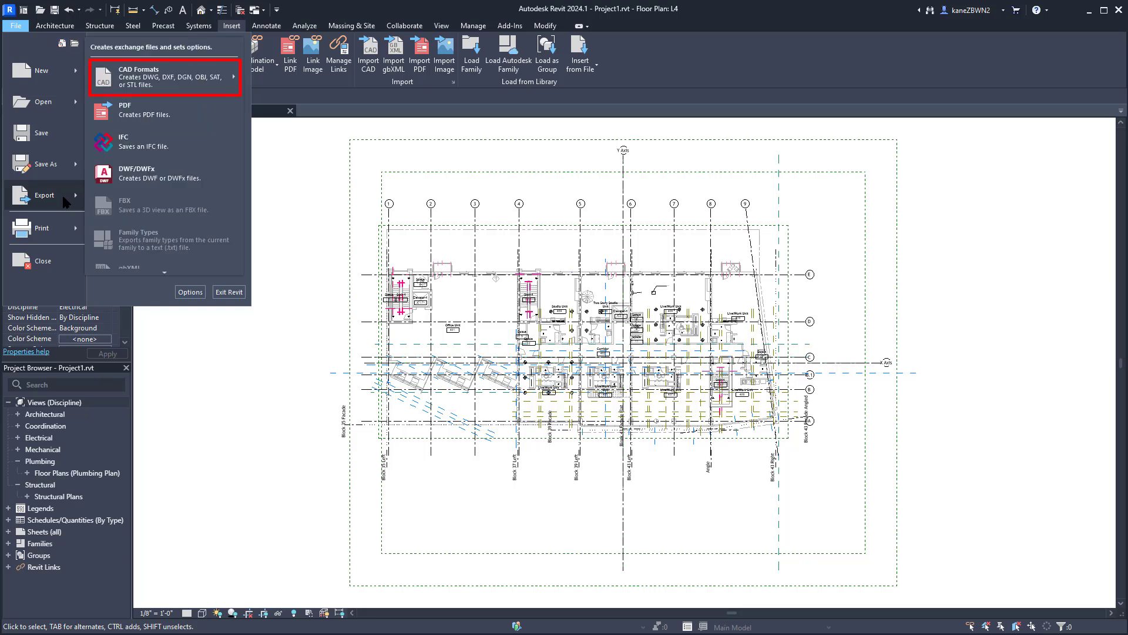
pyautogui.moveTo(203, 79)
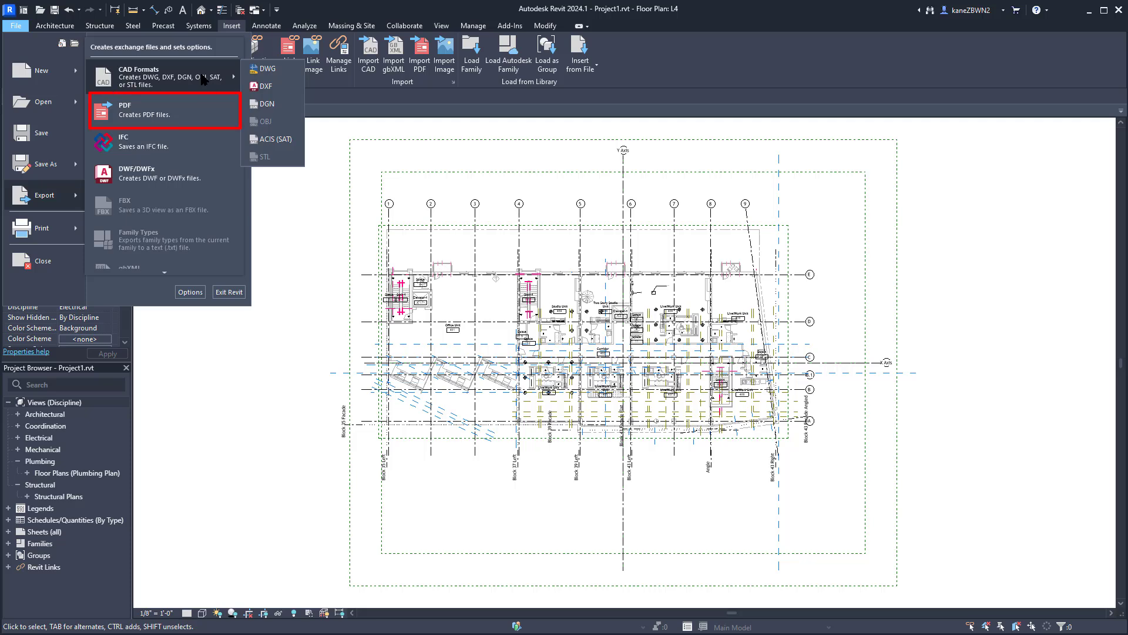
pyautogui.click(192, 102)
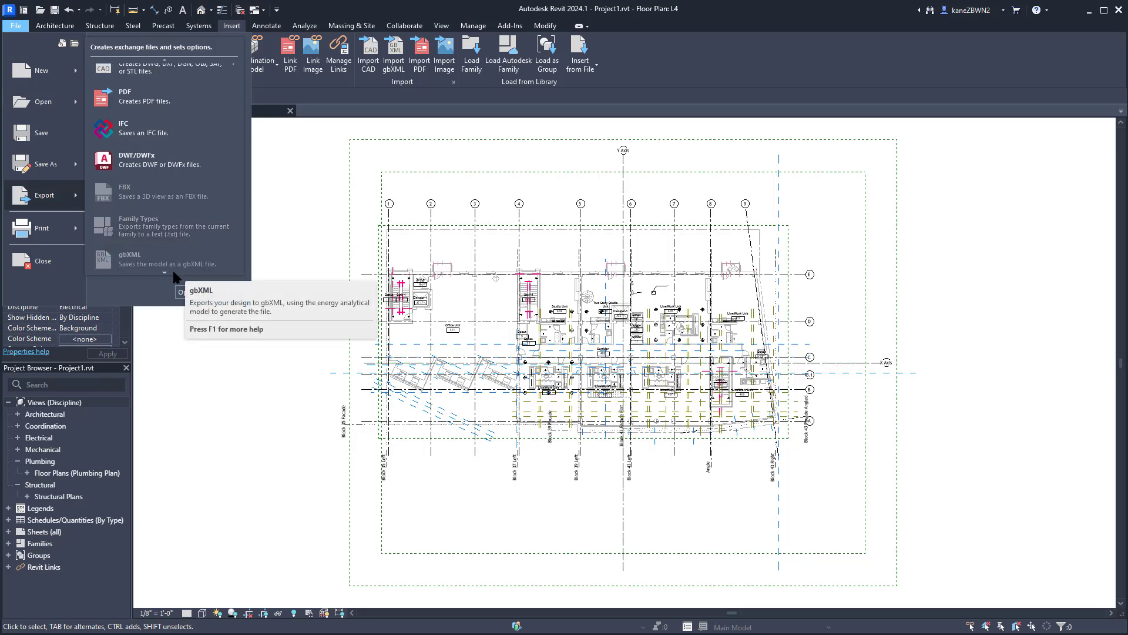
pyautogui.moveTo(169, 274)
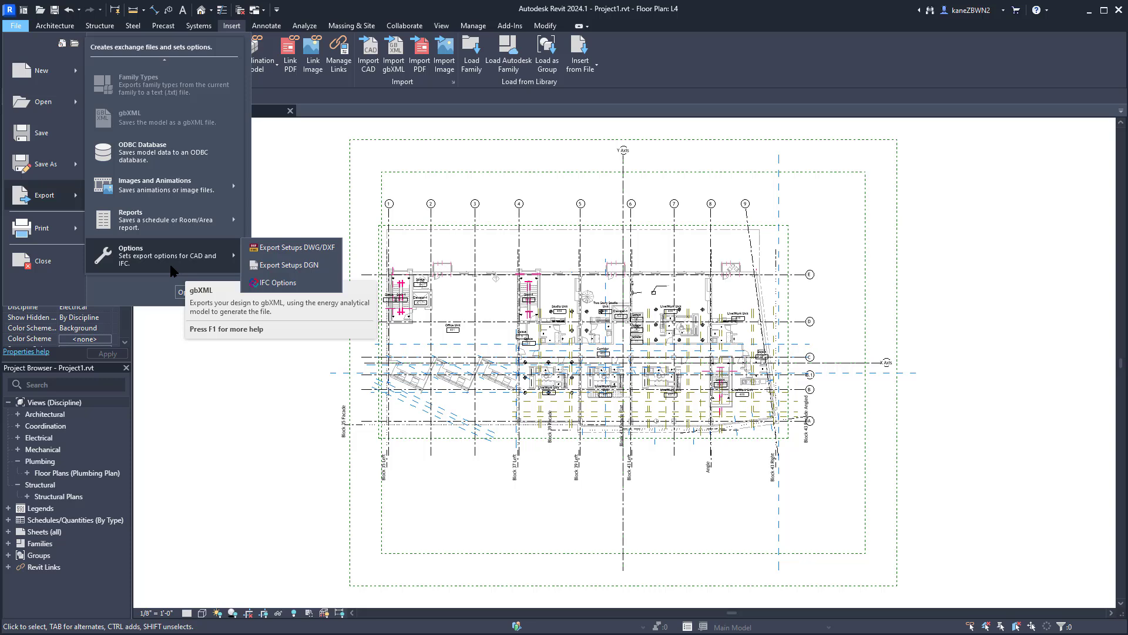
pyautogui.click(275, 246)
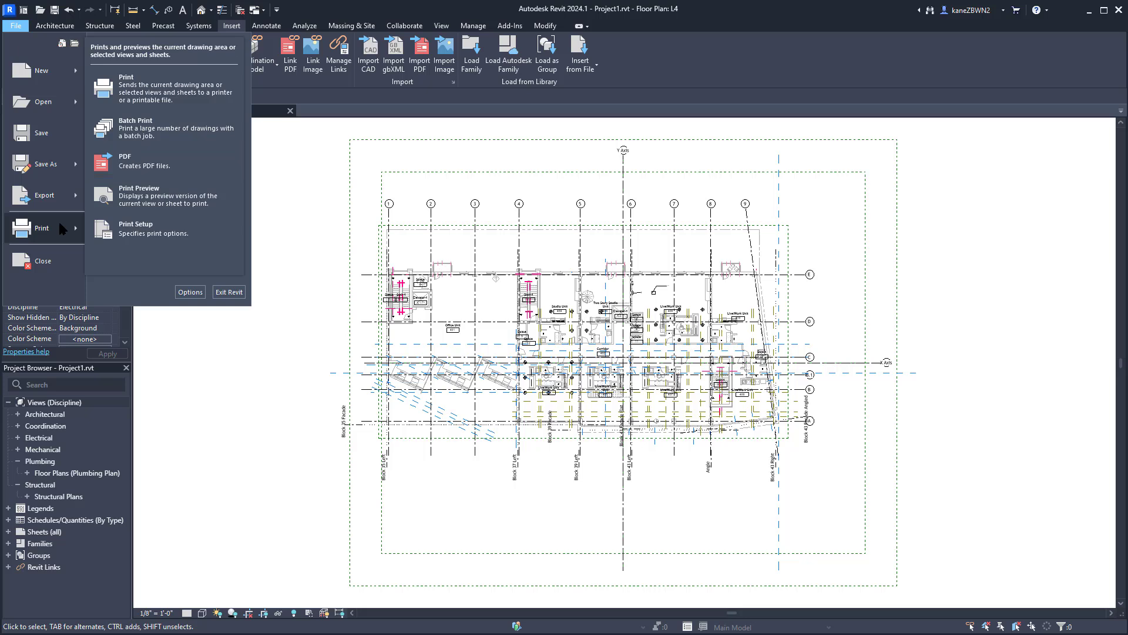
pyautogui.click(169, 83)
pyautogui.click(167, 128)
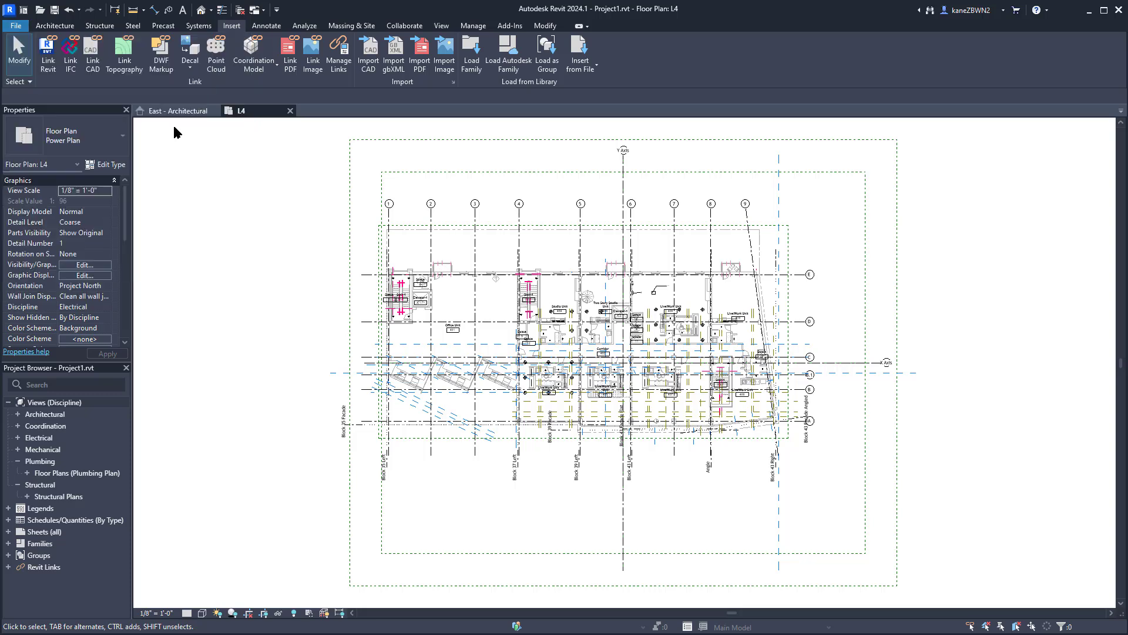